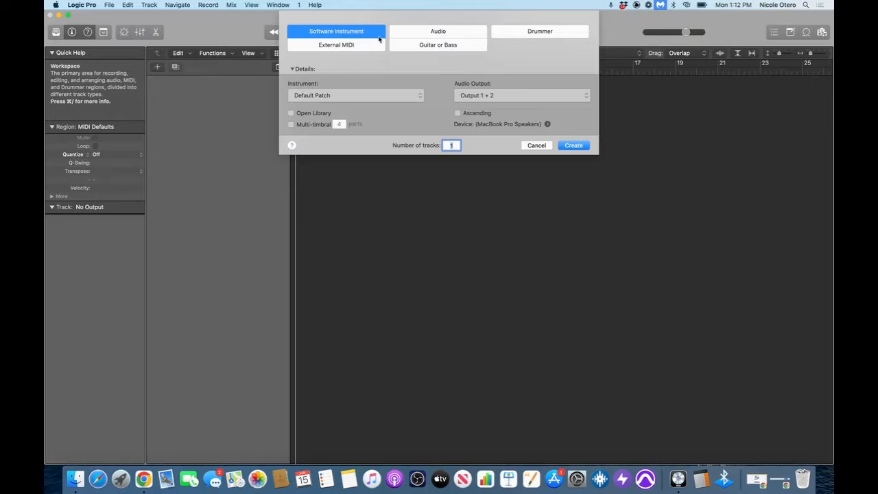
Create one audio track with Input 1 and enlarge its track height.
click(446, 32)
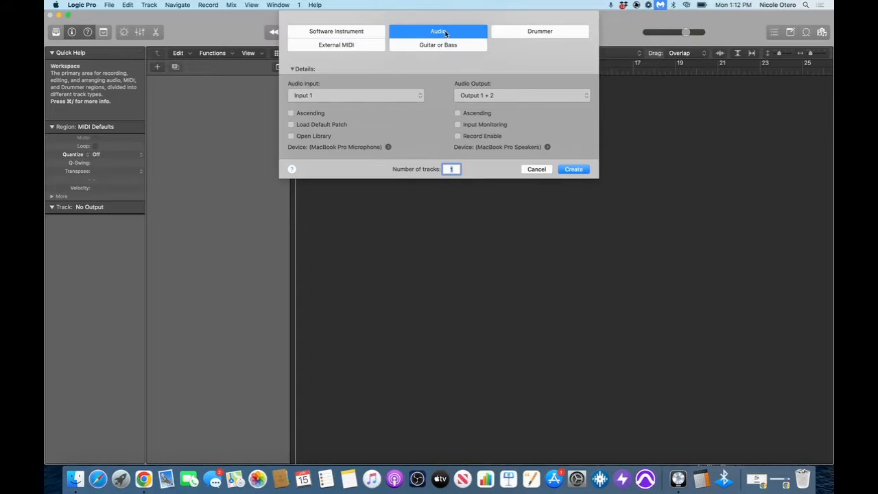
click(571, 170)
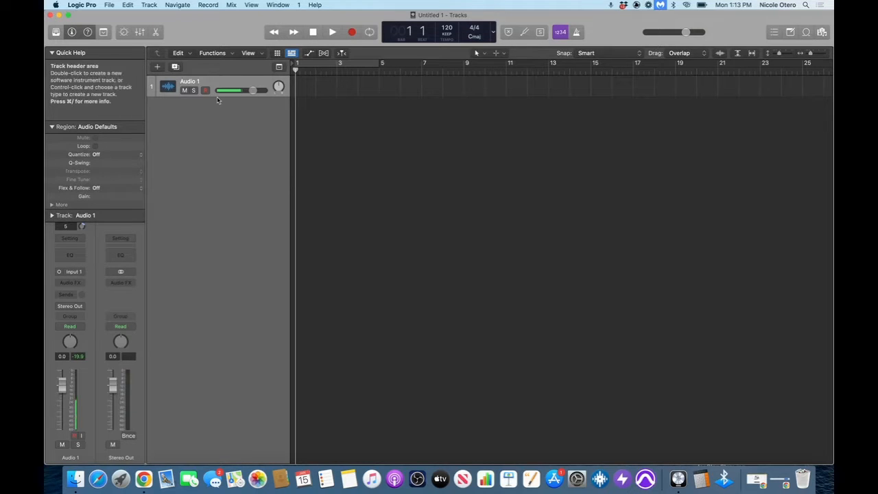
drag(216, 94, 218, 141)
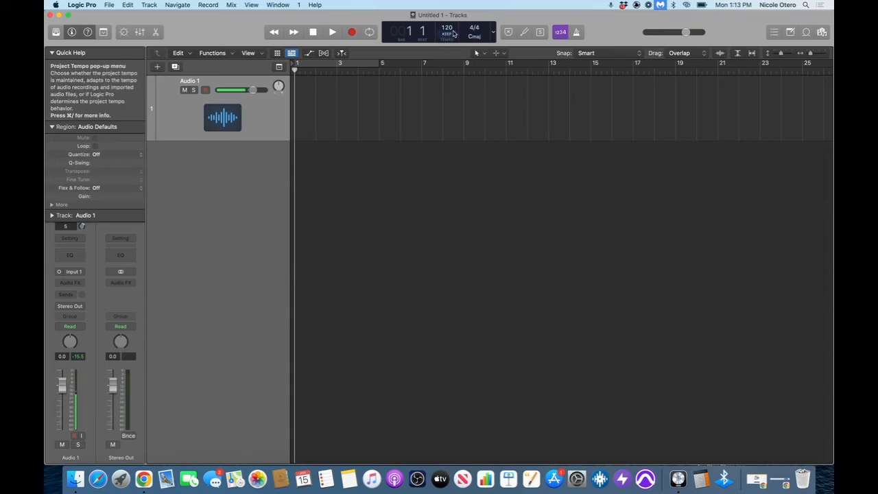
click(493, 33)
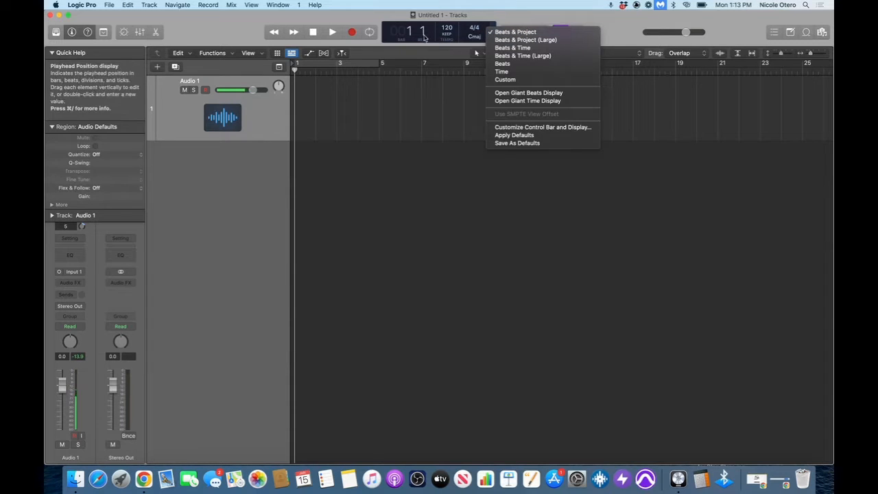
click(478, 16)
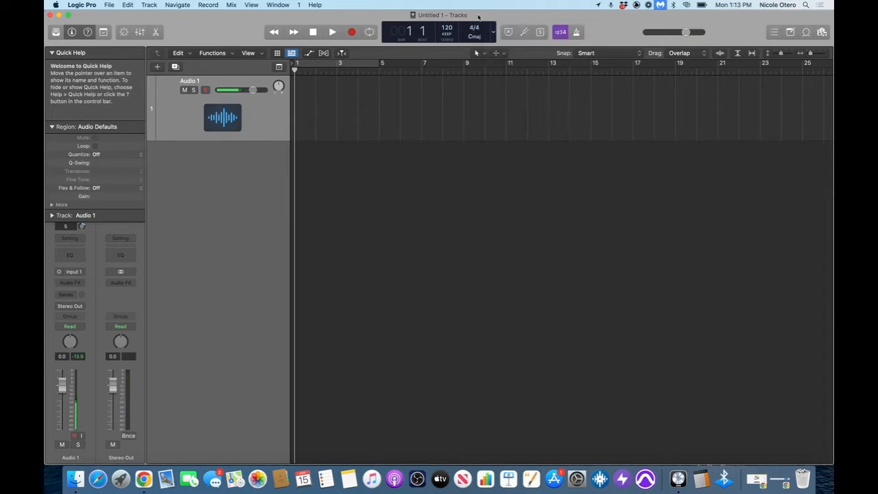
Save the project to the Desktop as "Dj Edit Tutorial", organized as a folder.
click(109, 5)
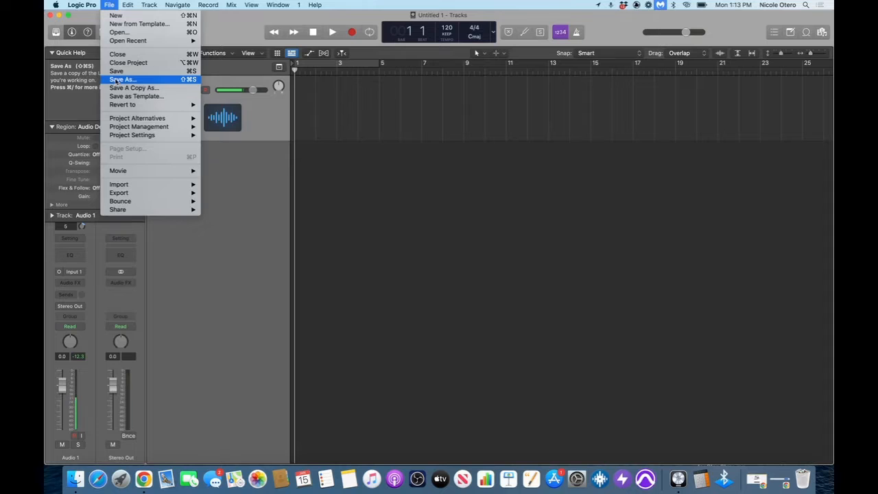
click(116, 79)
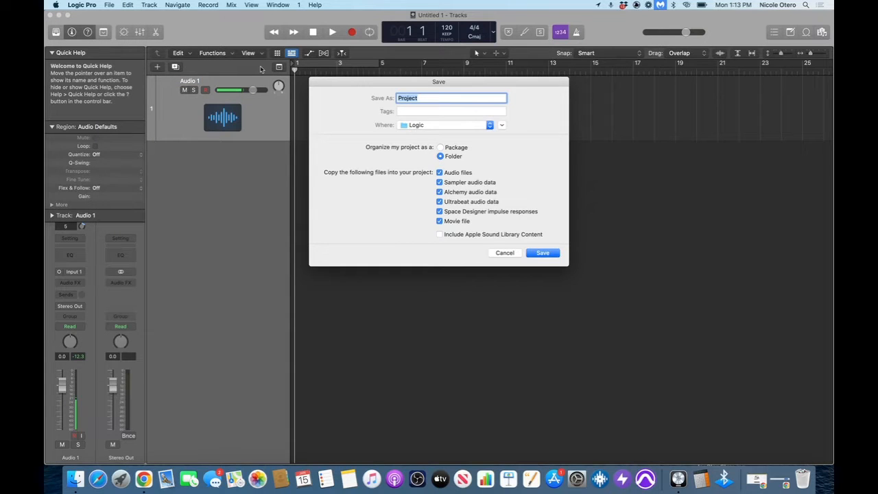
text(Dj Edit Tutorial)
click(488, 125)
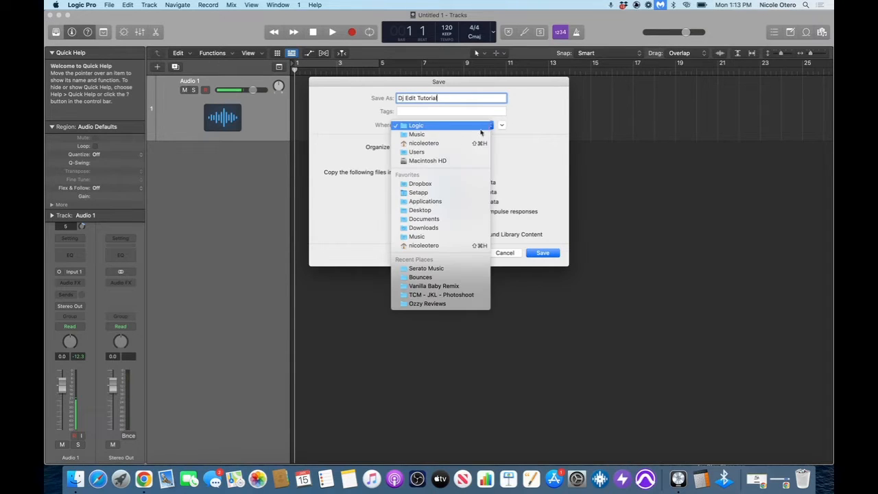
click(450, 211)
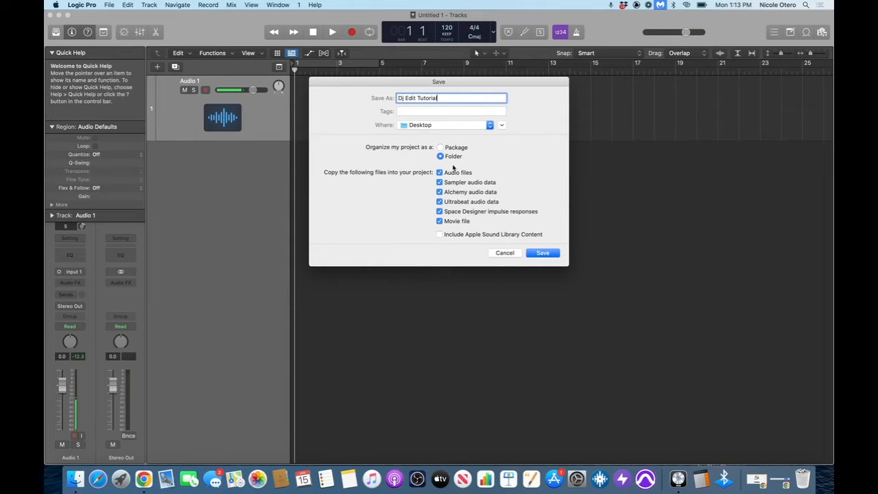
click(543, 253)
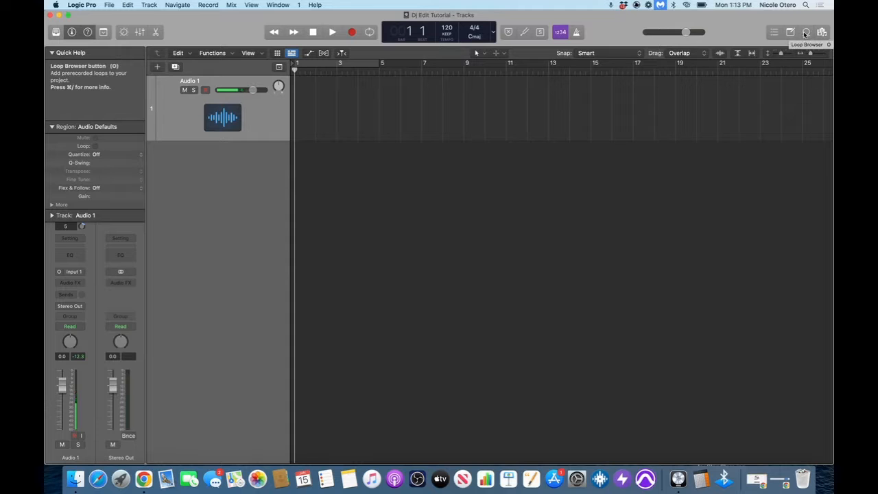
Show the Apple Loops browser and filter the loops by the Tech House genre.
click(806, 33)
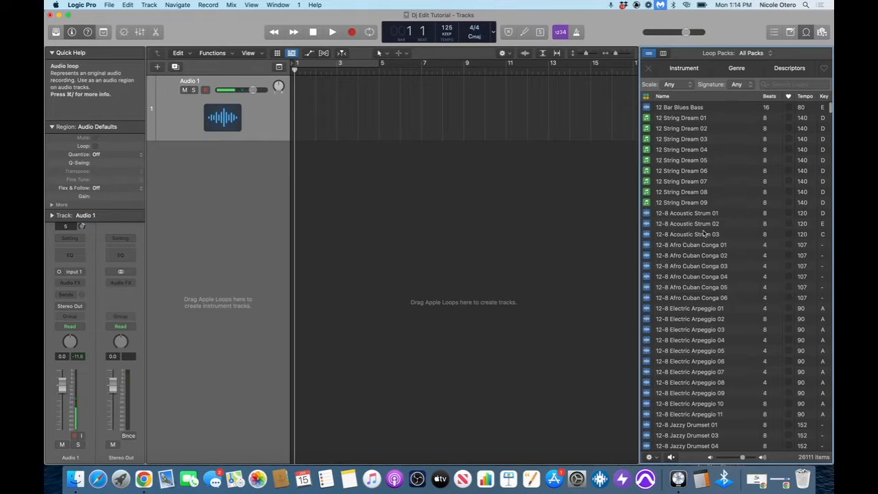
click(735, 68)
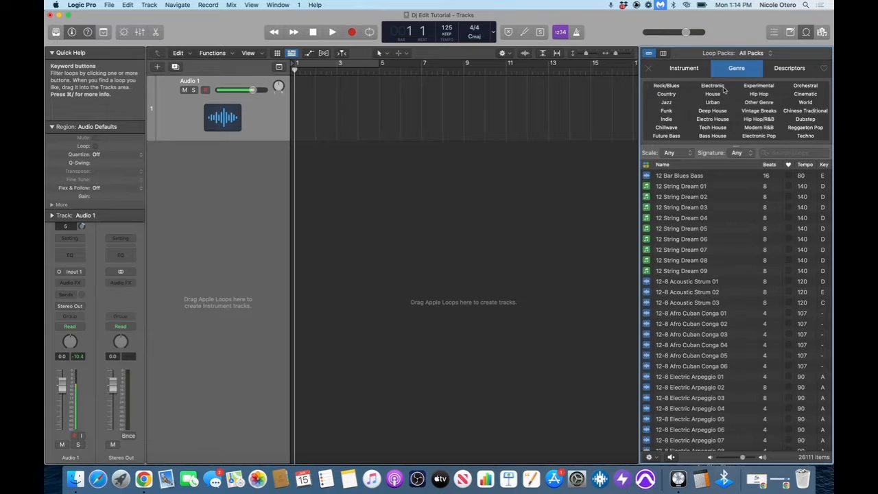
click(715, 129)
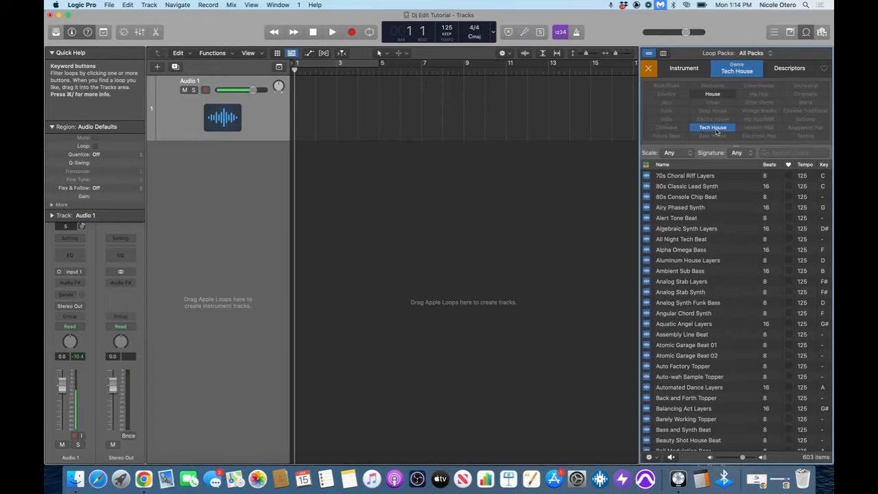
Audition the Bass and Synth Beat, Bell Modulation Bass and Big Drop Beat loops.
scroll(700, 320, down, 5)
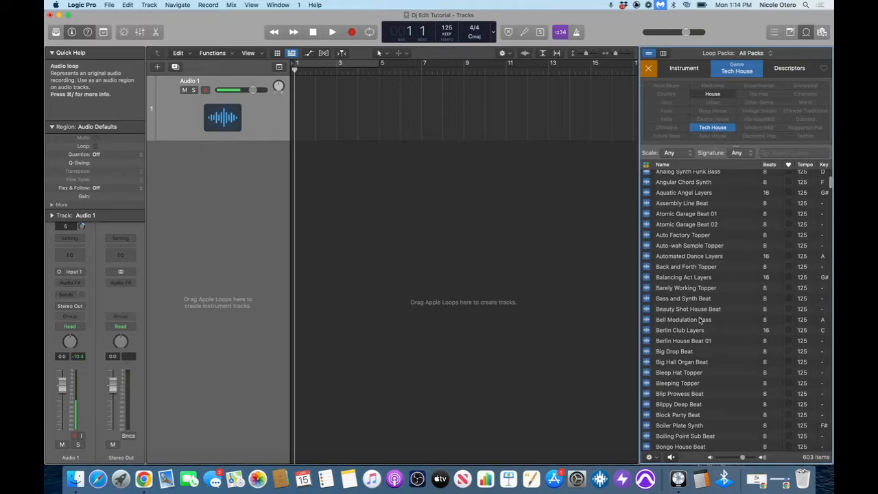
click(679, 298)
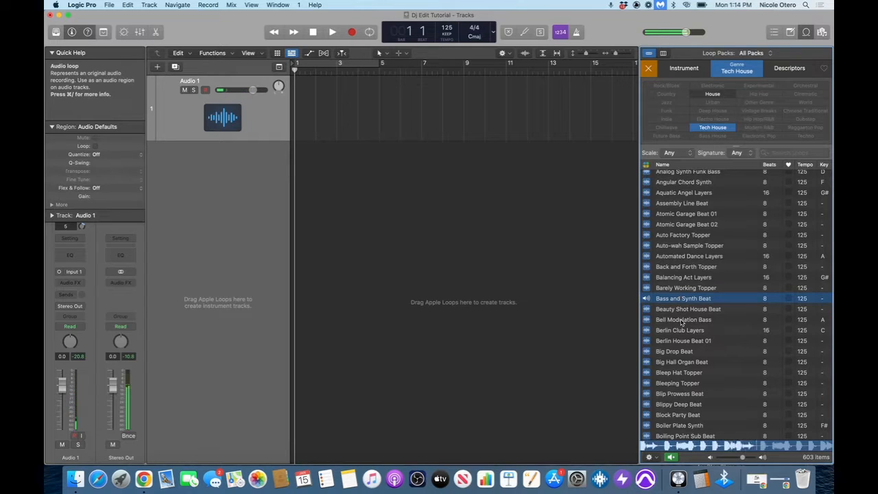
click(681, 320)
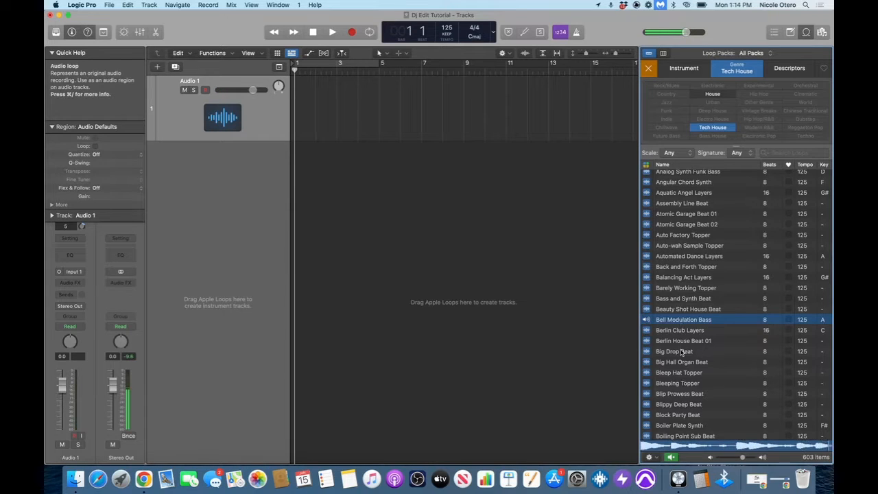
click(681, 352)
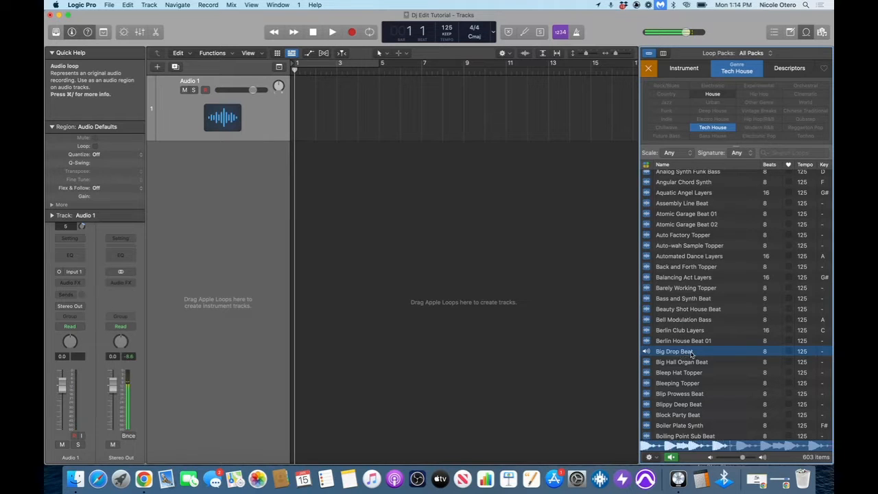
Find and preview the Bongo House Beat loop and place it at bar 1 of the first audio track.
scroll(690, 353, down, 1)
scroll(690, 353, down, 5)
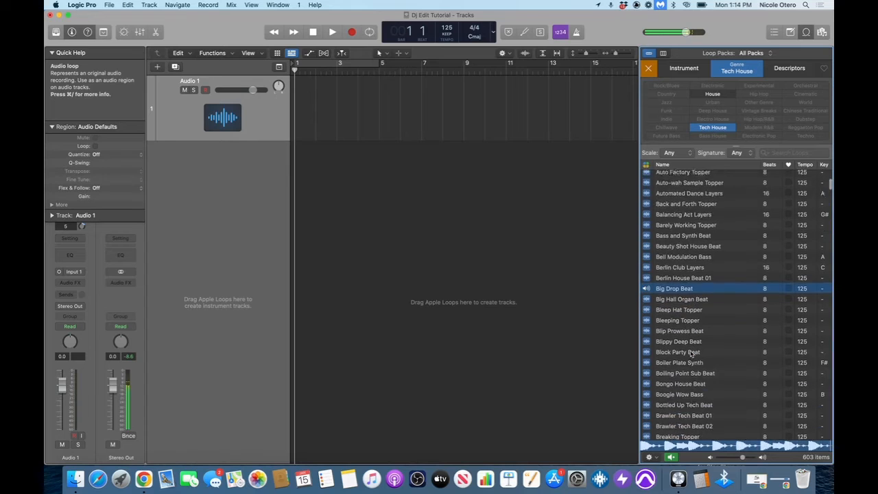
scroll(690, 353, down, 1)
scroll(691, 353, down, 2)
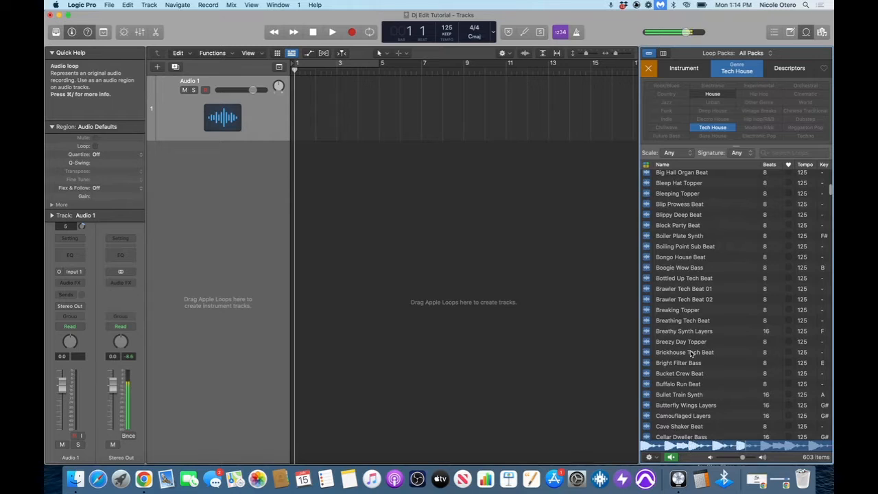
scroll(692, 346, up, 2)
click(685, 302)
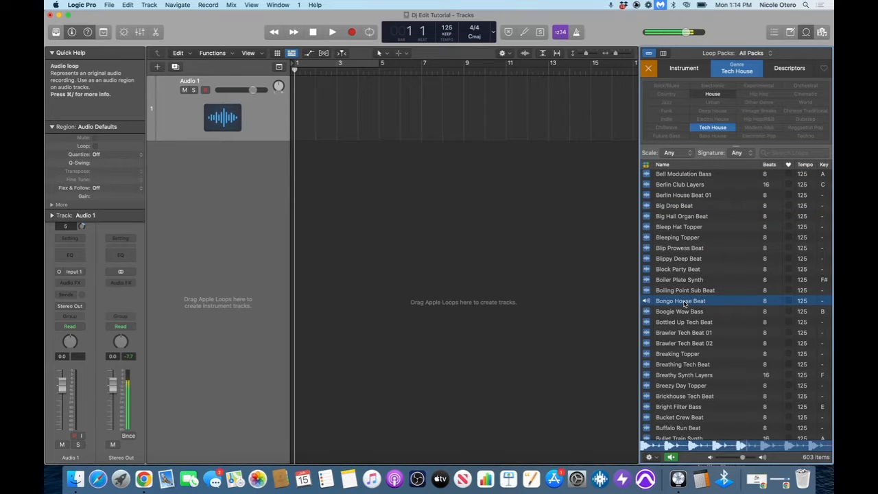
drag(670, 302, 291, 95)
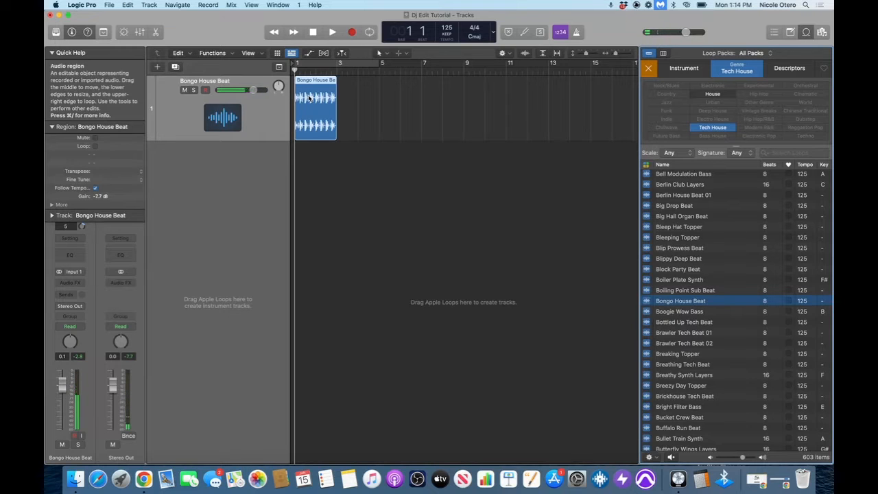
Play back the Bongo House Beat region and loop it out to bar 13.
key(space)
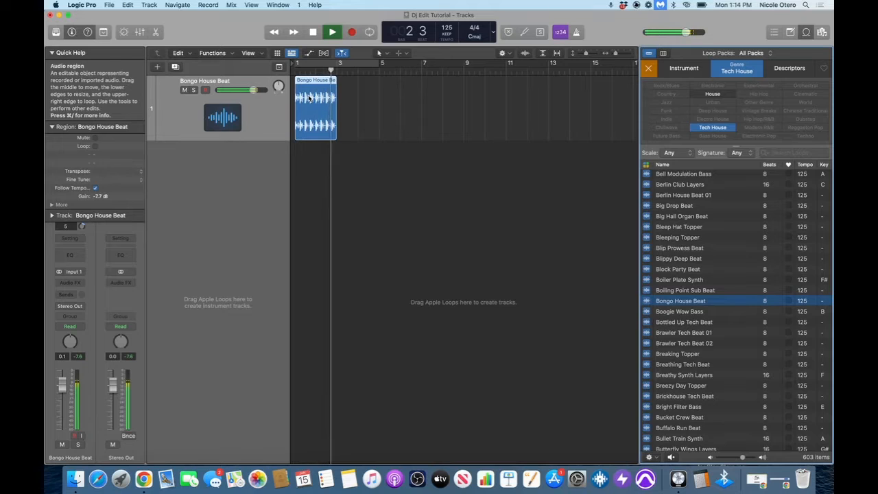
key(space)
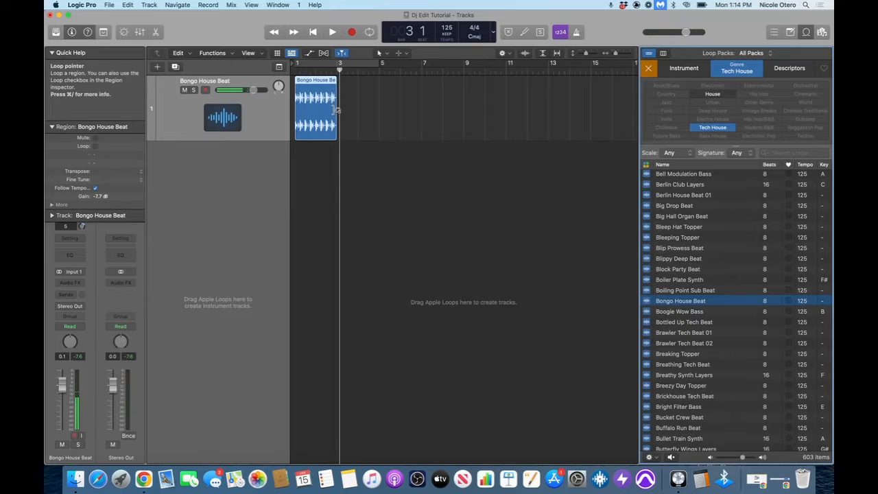
drag(336, 108, 548, 134)
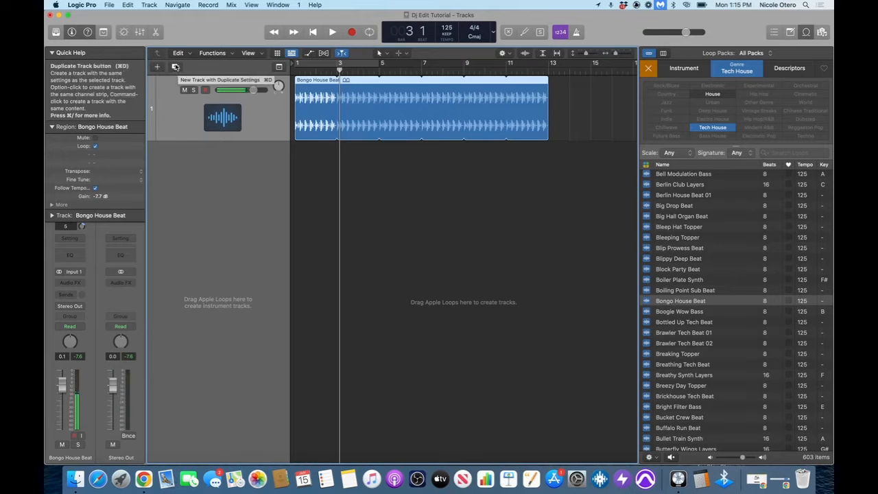
Add a second audio track with duplicate settings and place the Spotless Beat loop on it at bar 1.
click(175, 67)
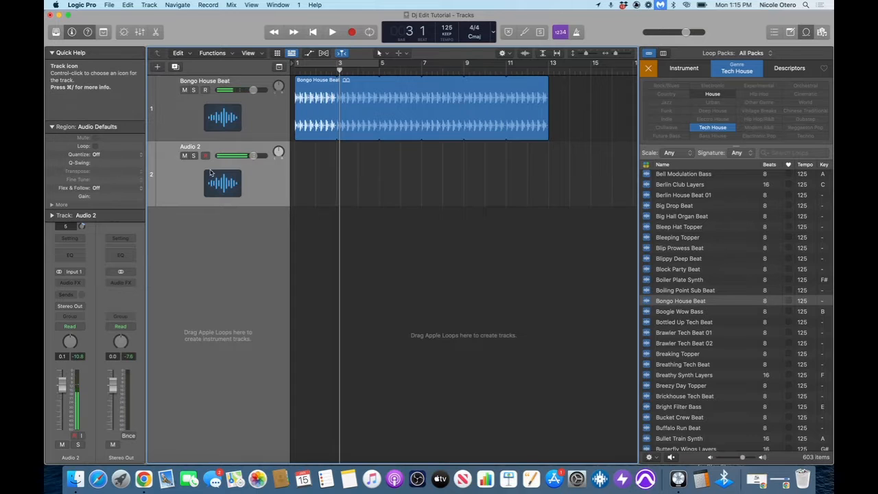
scroll(733, 408, down, 10)
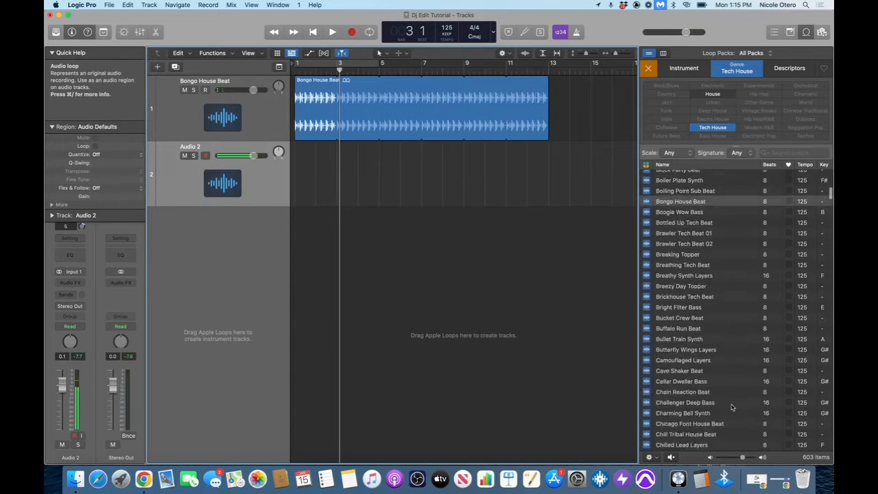
scroll(731, 407, down, 20)
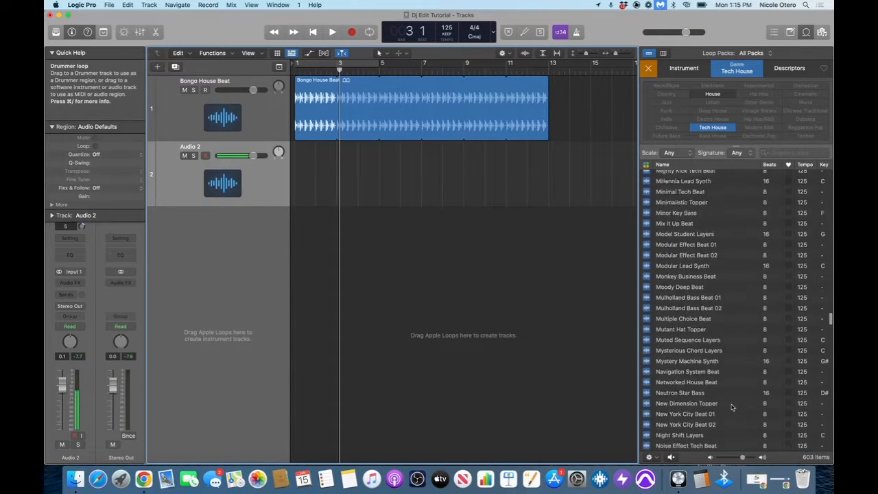
scroll(731, 408, down, 15)
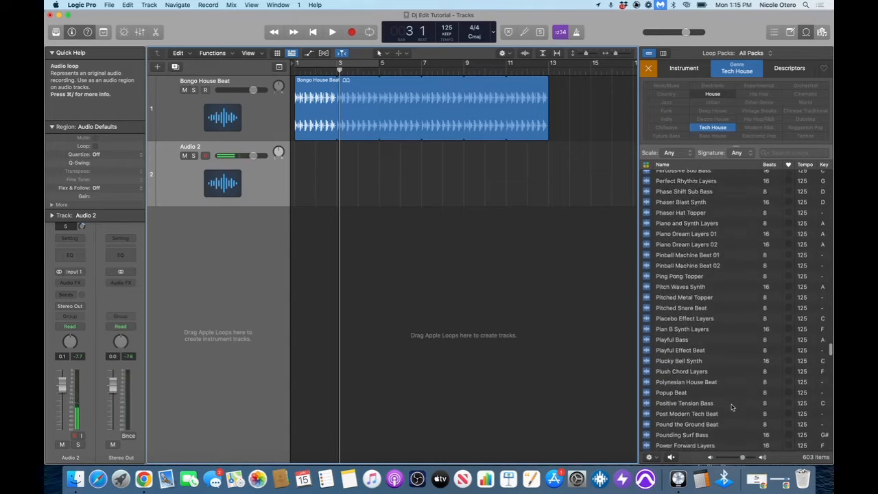
scroll(731, 408, down, 15)
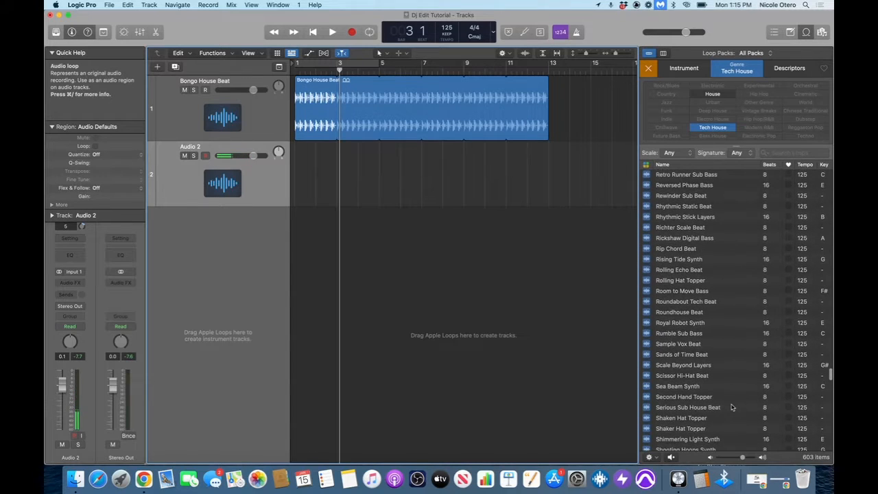
scroll(731, 403, down, 8)
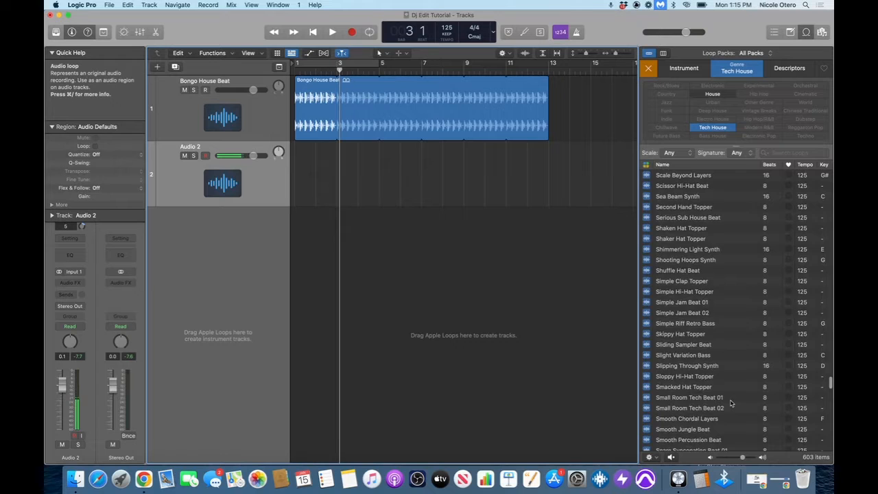
scroll(731, 403, down, 4)
scroll(731, 403, down, 3)
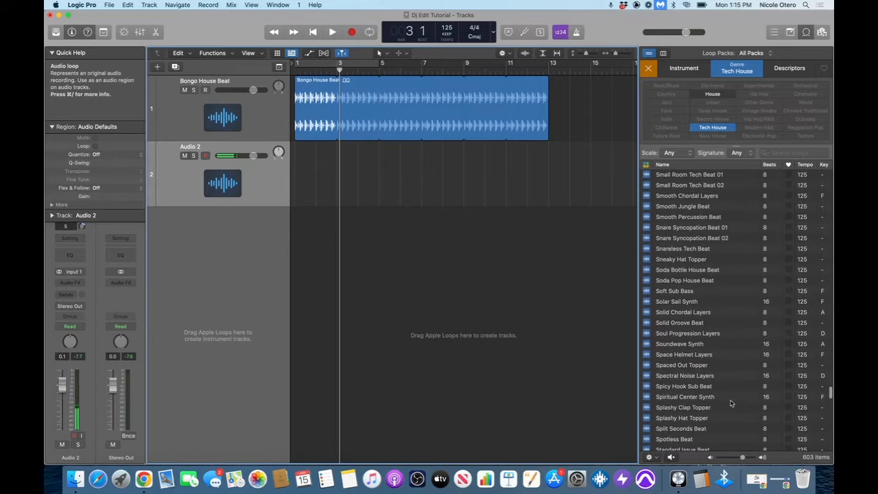
scroll(731, 403, down, 3)
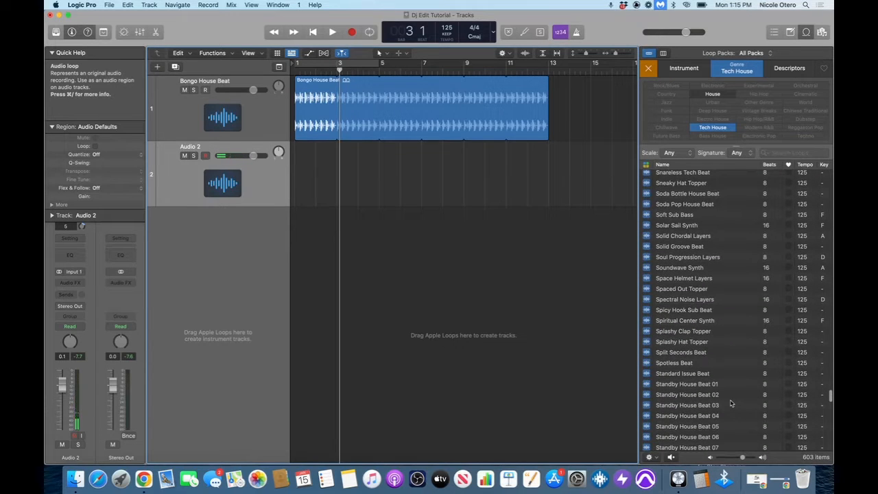
click(688, 365)
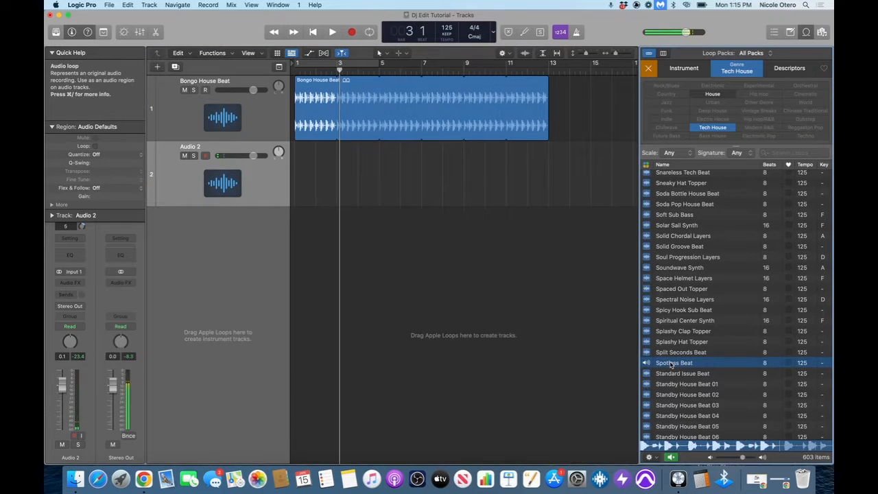
drag(671, 365, 297, 173)
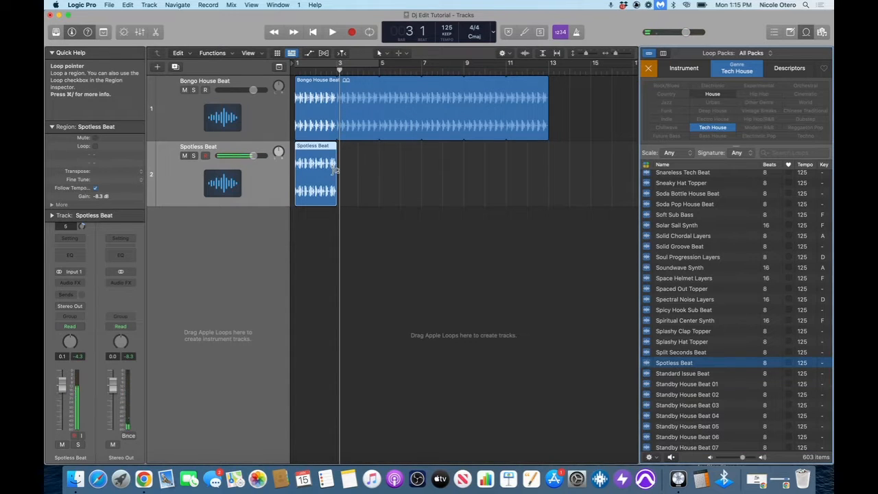
Play both beats together from bar 1 and loop the Spotless Beat region out to bar 13.
key(Return)
key(space)
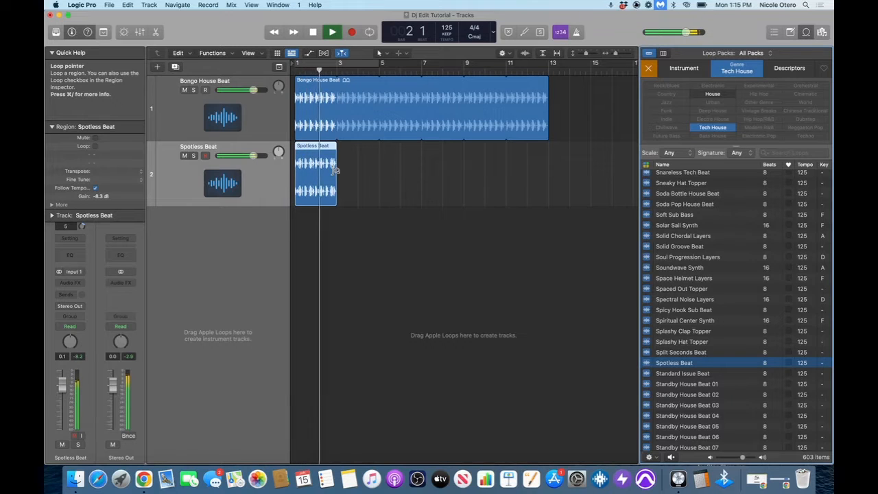
key(space)
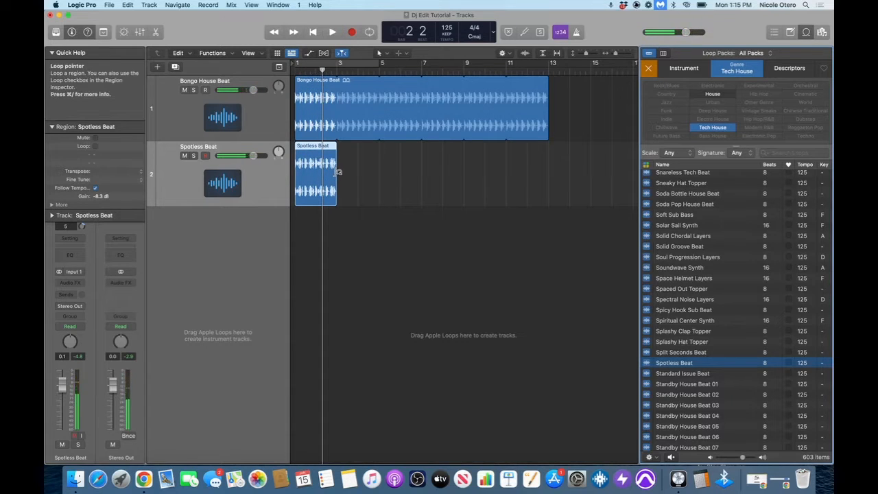
drag(336, 172, 549, 181)
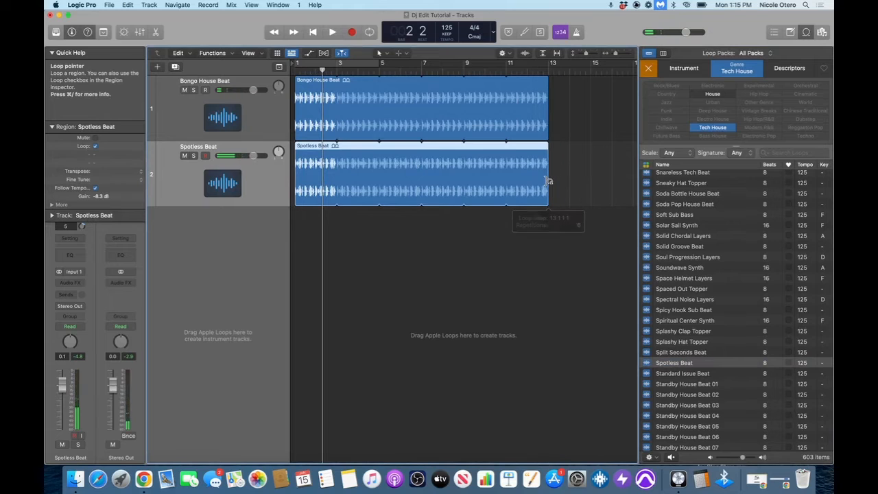
With playback running from bar 1, hide the loop browser and set both beat tracks' volume to -2.8 dB in the mixer.
key(Return)
key(space)
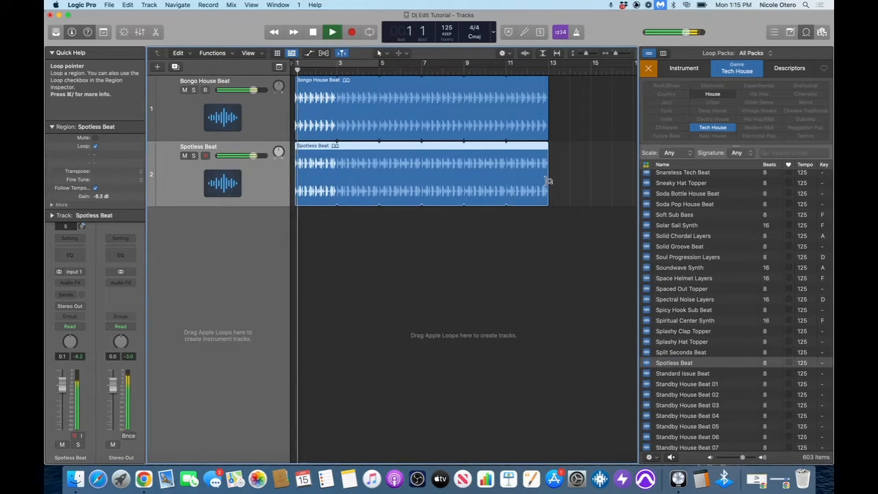
click(806, 33)
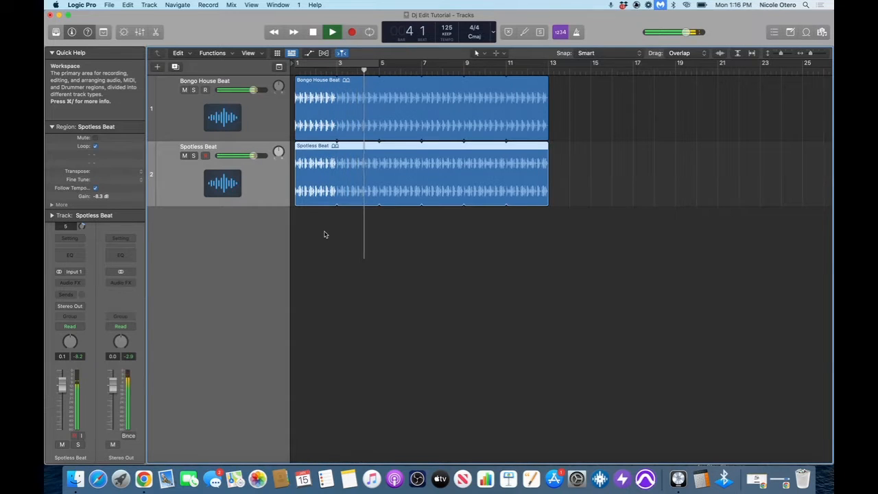
key(x)
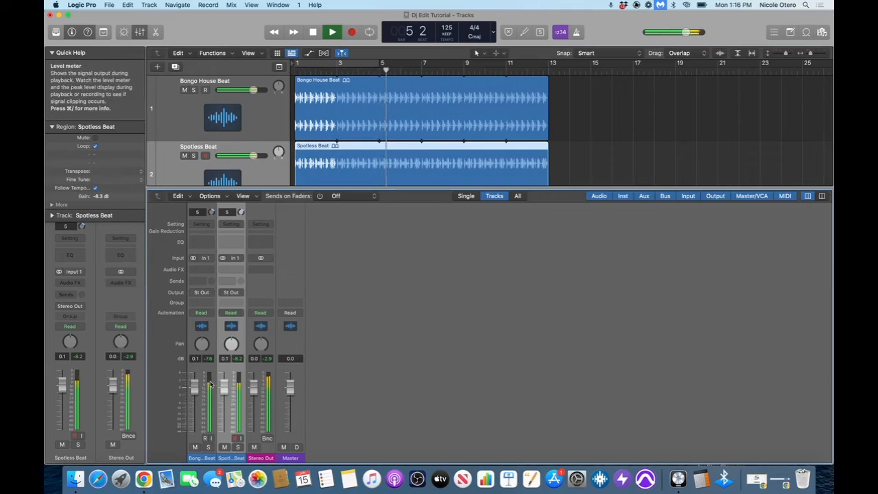
drag(194, 388, 224, 395)
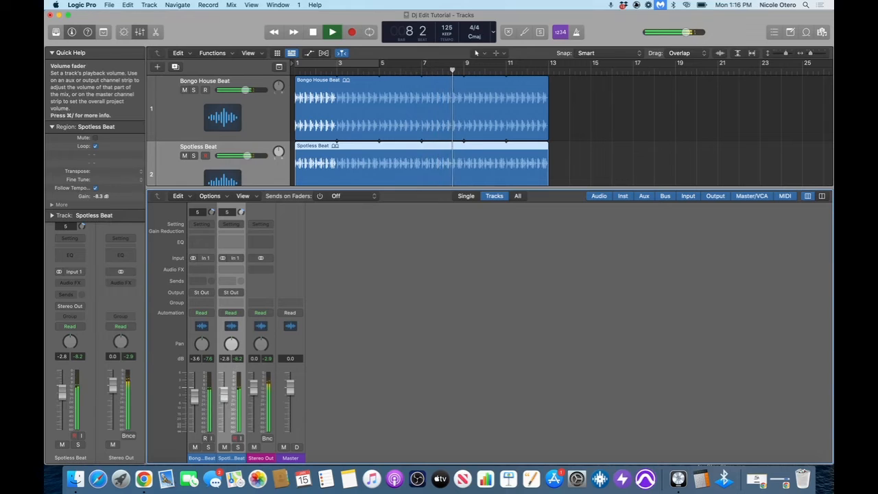
drag(195, 409, 195, 405)
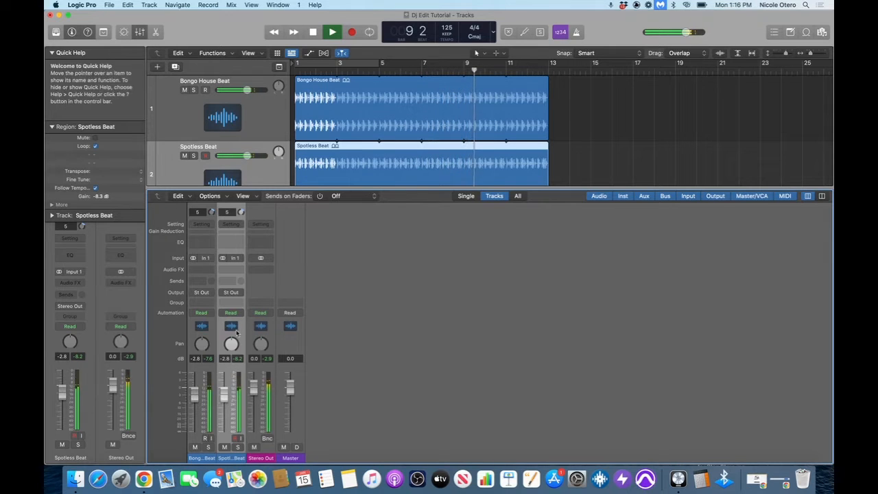
Pan the Spotless Beat track to +17 and the Bongo House Beat track to -17, stop playback and close the mixer.
drag(231, 343, 231, 333)
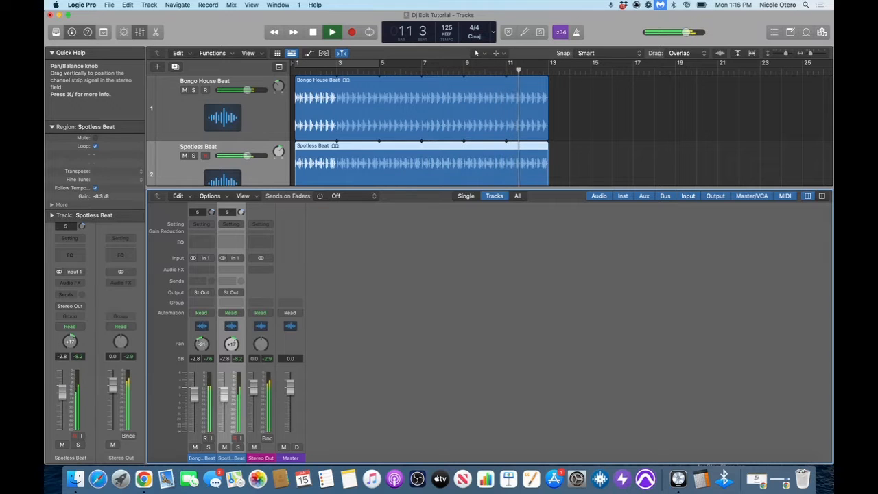
drag(202, 343, 202, 356)
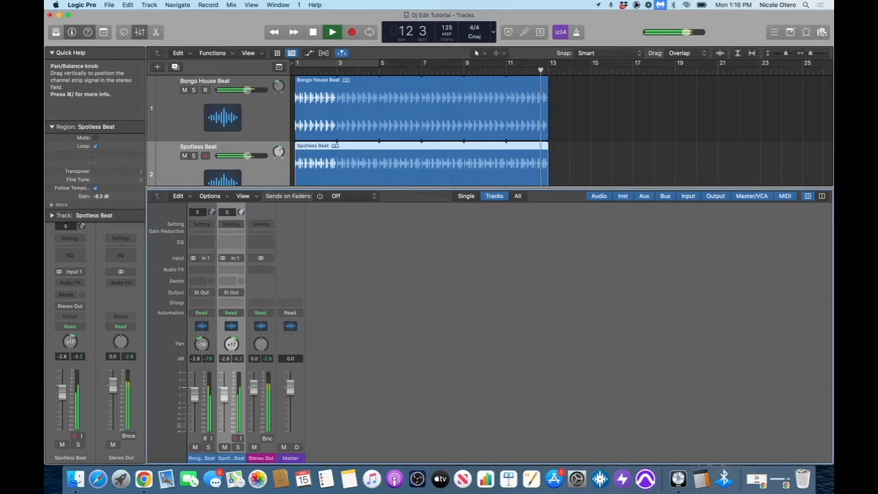
key(space)
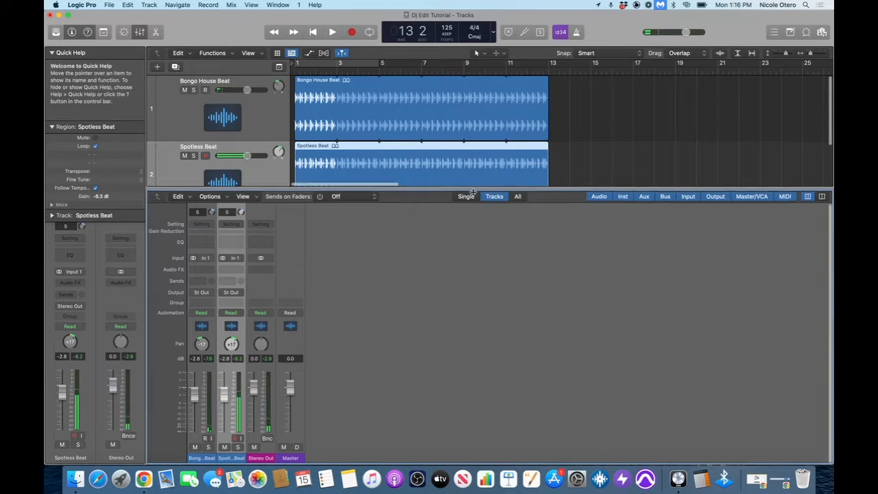
drag(475, 187, 450, 426)
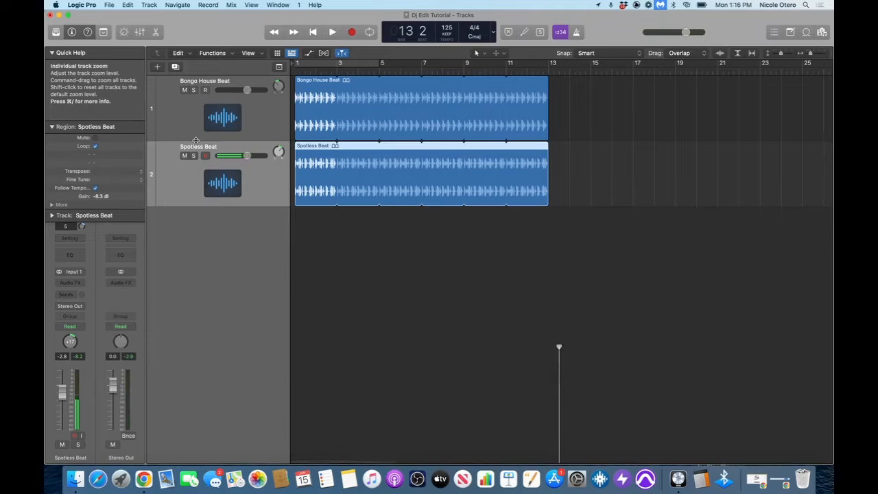
Add one software instrument track with the default patch and make its track row taller.
click(157, 68)
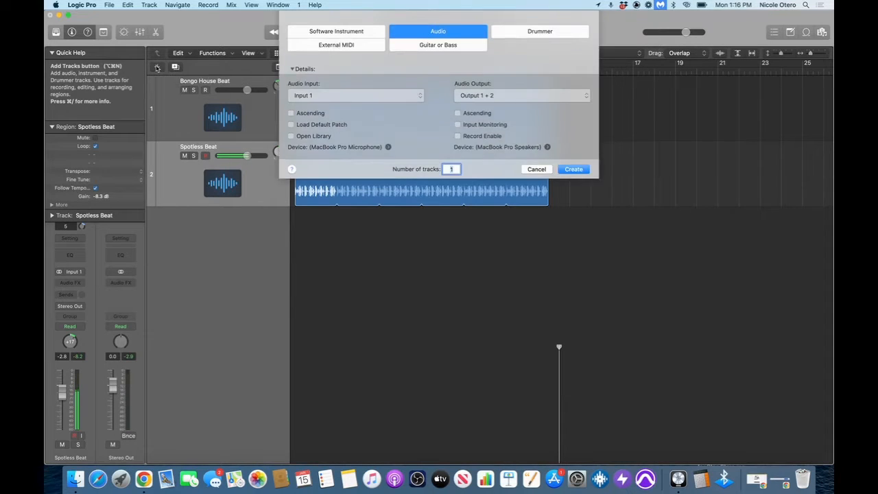
click(355, 32)
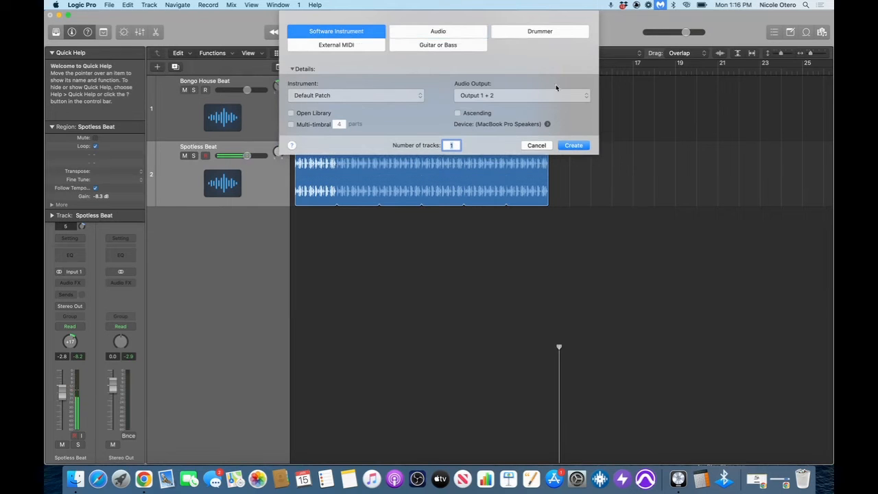
click(574, 146)
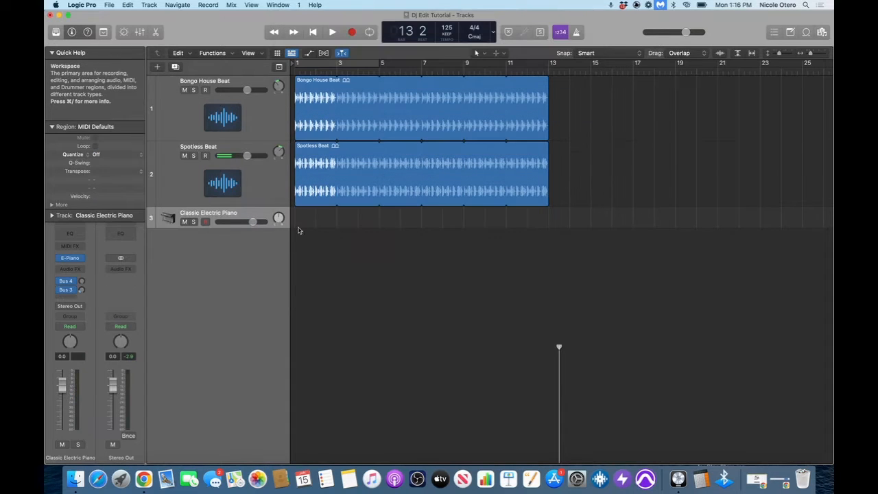
drag(231, 227, 220, 264)
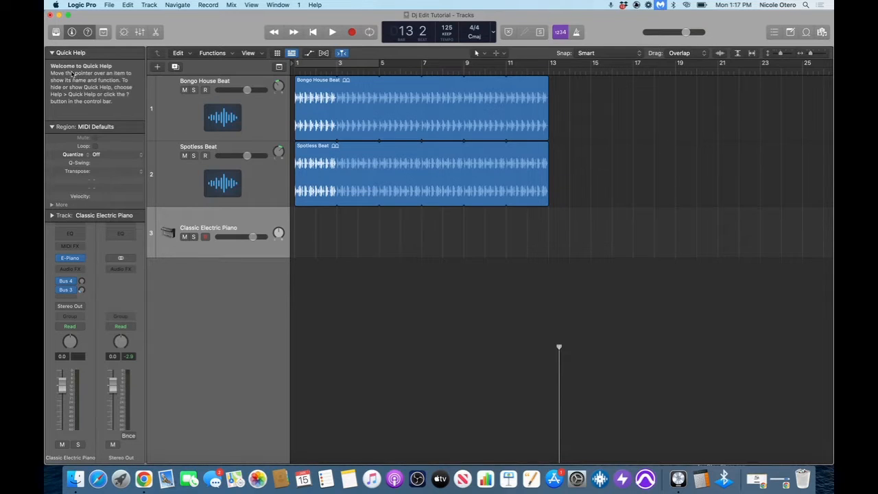
Collapse the Quick Help and Region sections and replace the third track's instrument with Serato Sample in stereo.
click(52, 54)
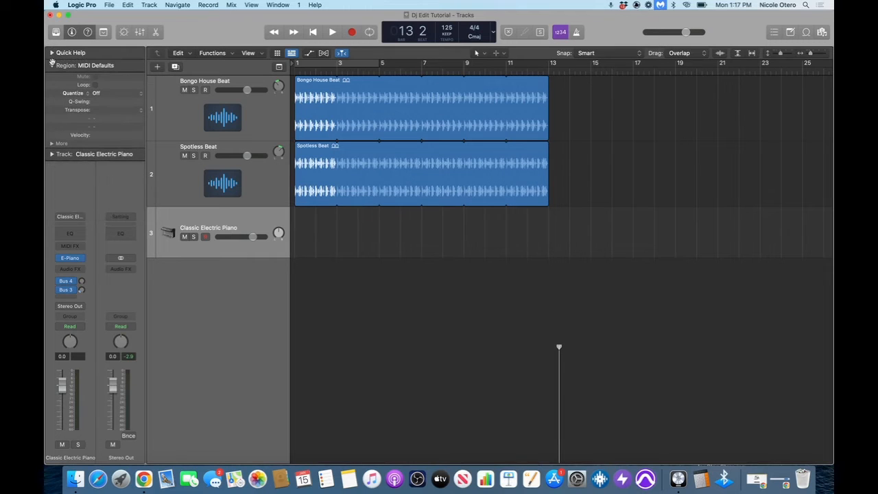
click(52, 65)
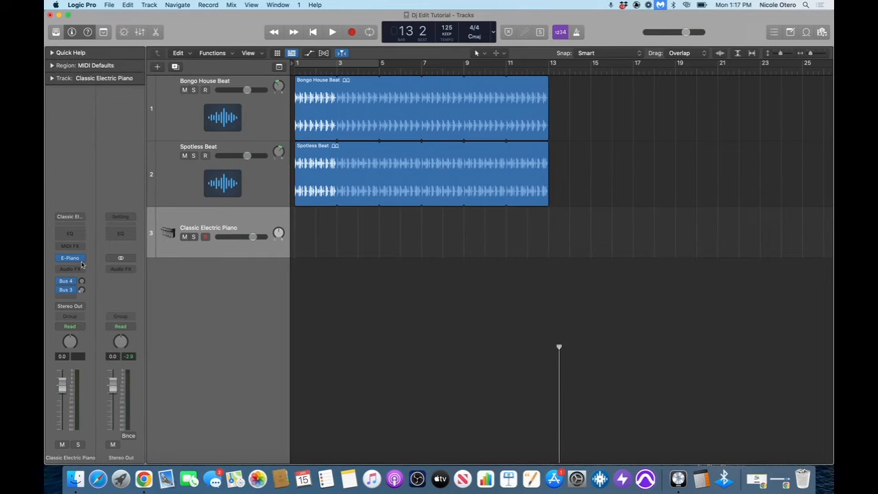
mouse_move(81, 262)
click(82, 260)
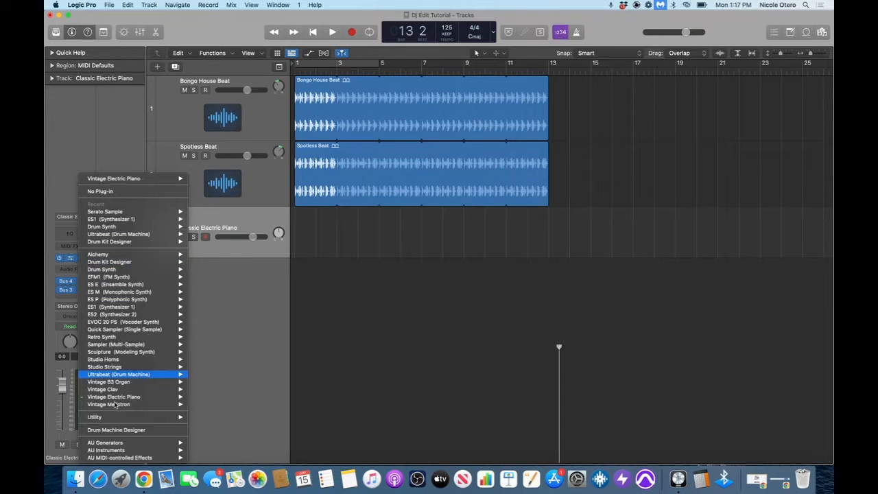
mouse_move(123, 451)
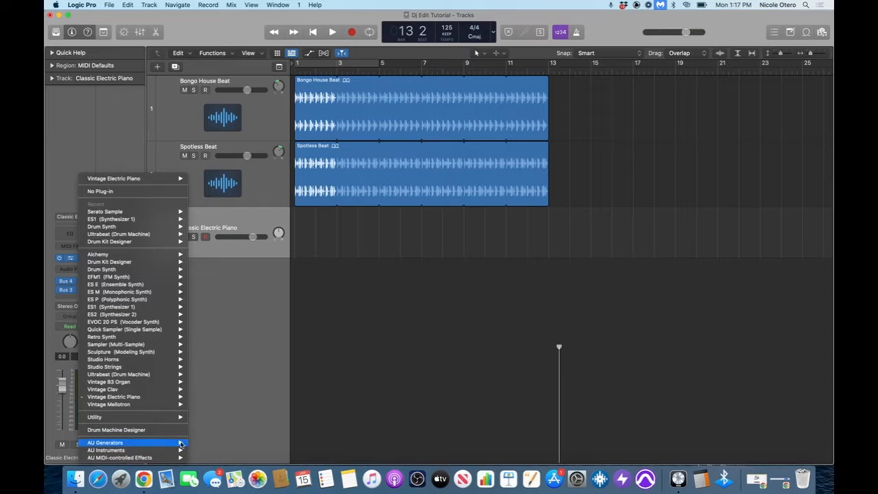
mouse_move(211, 457)
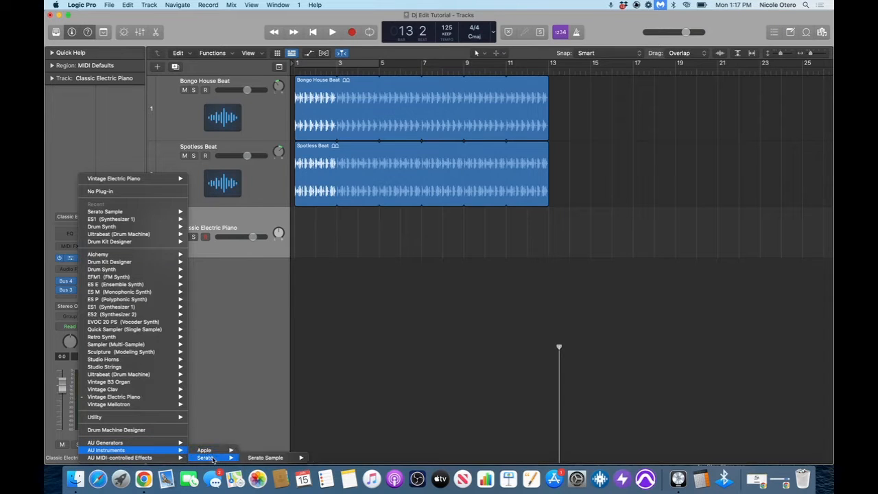
mouse_move(259, 462)
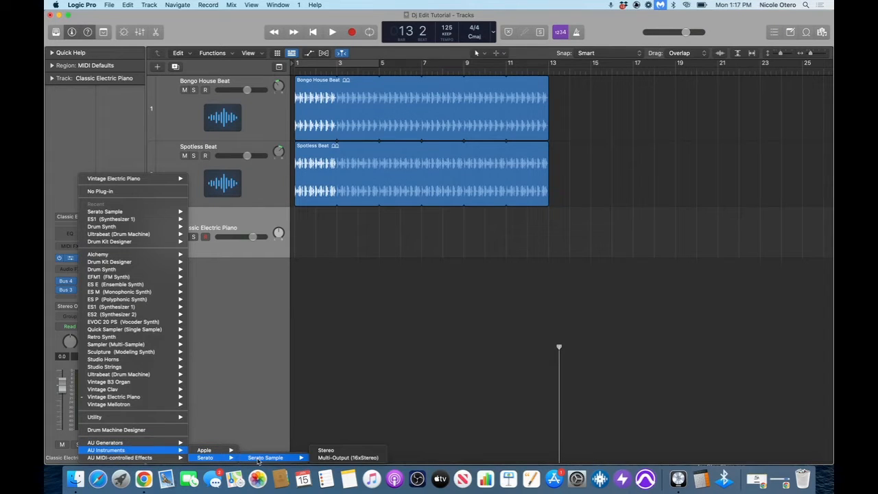
click(327, 451)
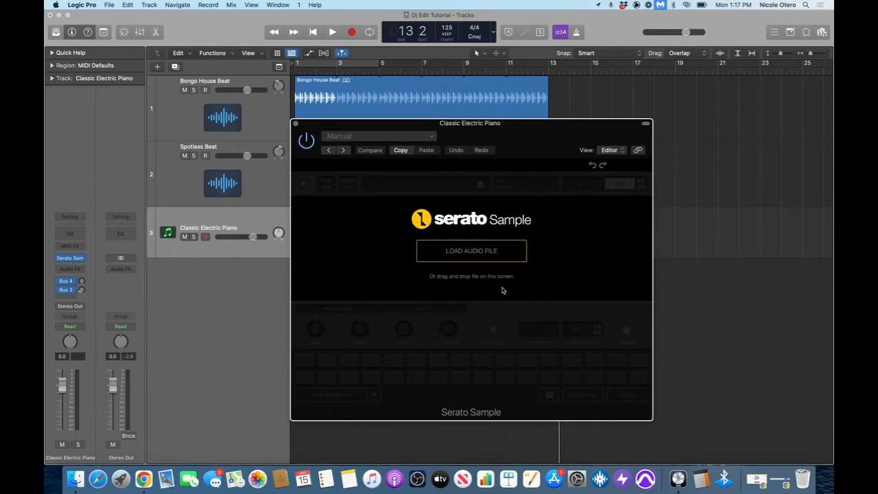
Load the Jack Harlow Lovin On Me Studio Acapella 2.mp3 from the Desktop into Serato Sample and line up its first sound with the playhead.
click(475, 253)
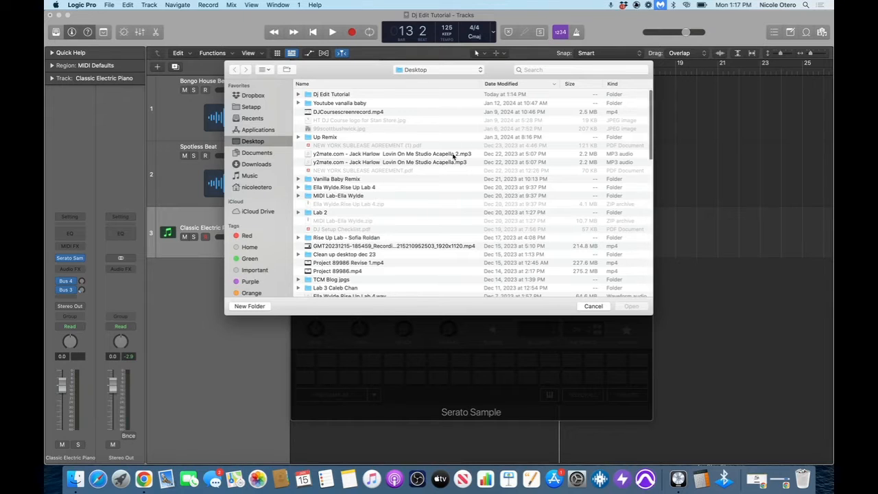
click(358, 155)
click(631, 307)
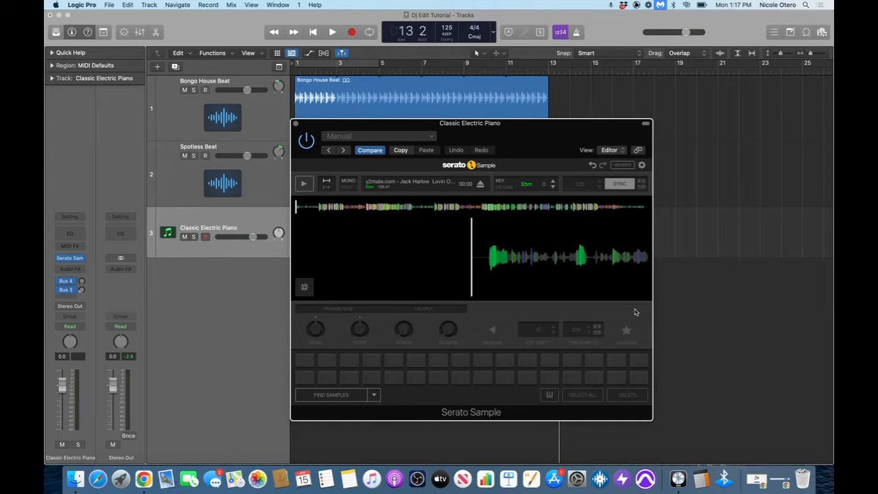
drag(517, 248, 500, 247)
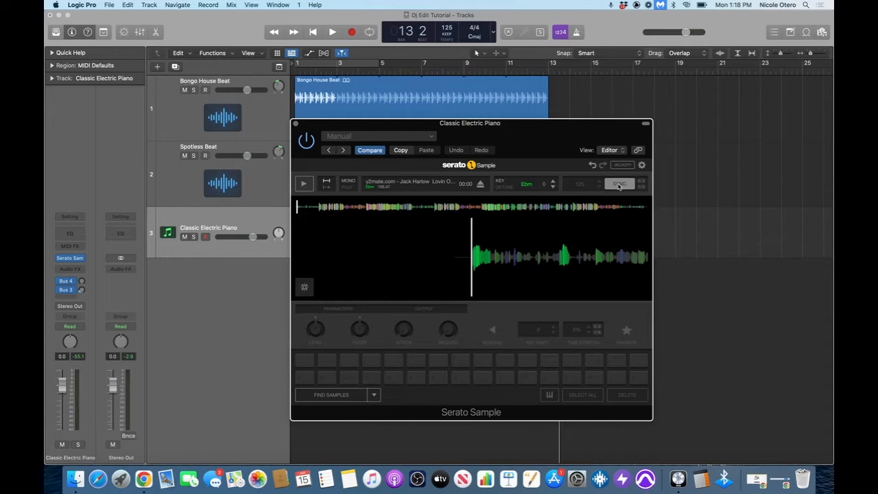
Listen to the opening of the acapella in Serato Sample, adjusting the system volume, and return the playhead to the start of the vocal.
click(305, 186)
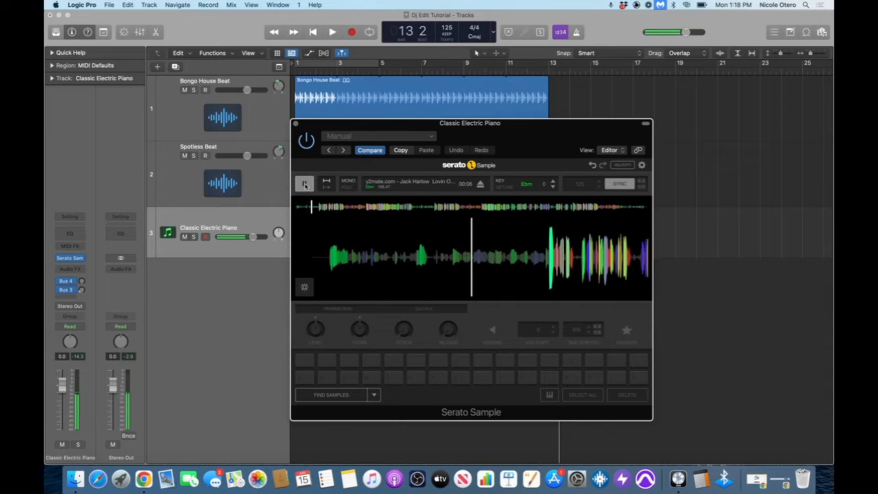
key(XF86AudioRaiseVolume)
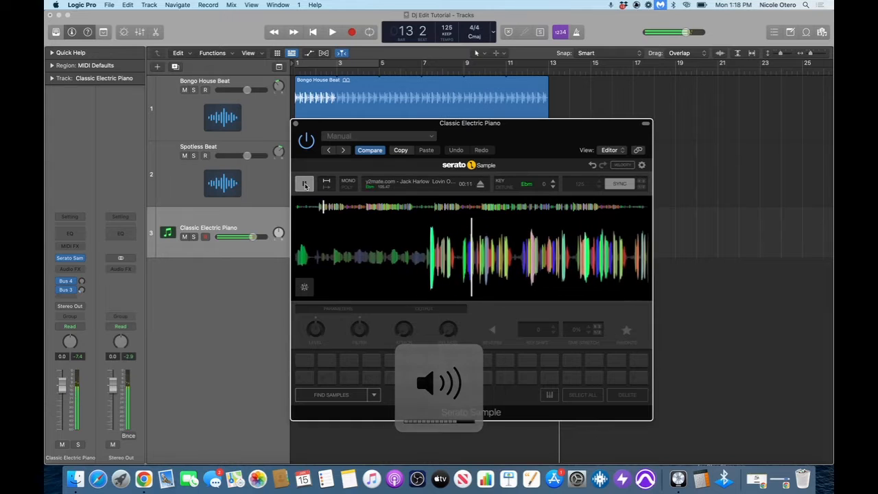
key(XF86AudioLowerVolume)
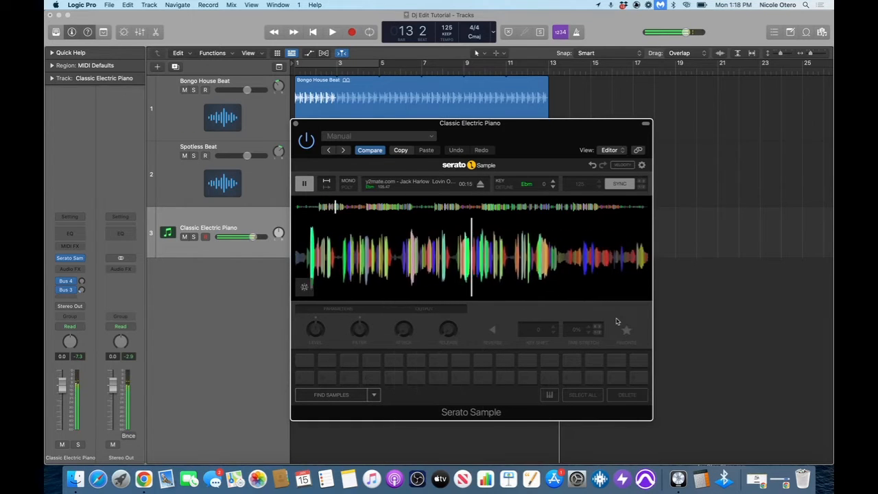
key(space)
key(space)
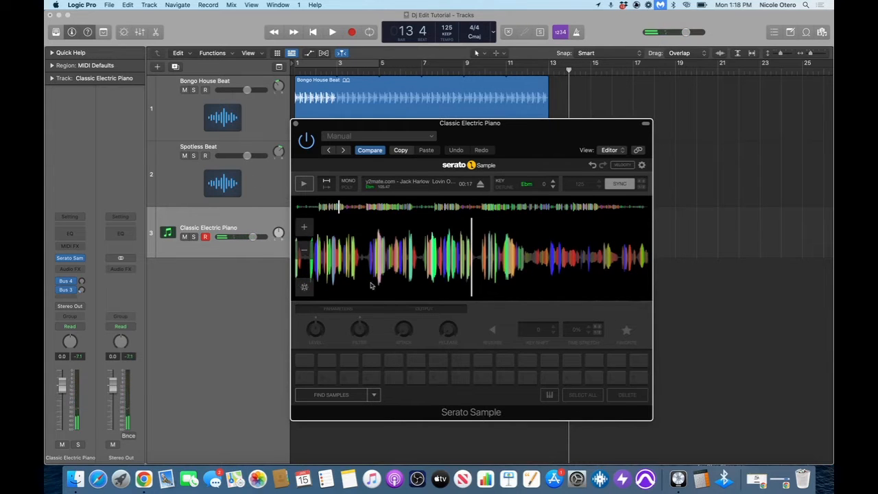
drag(386, 265, 546, 265)
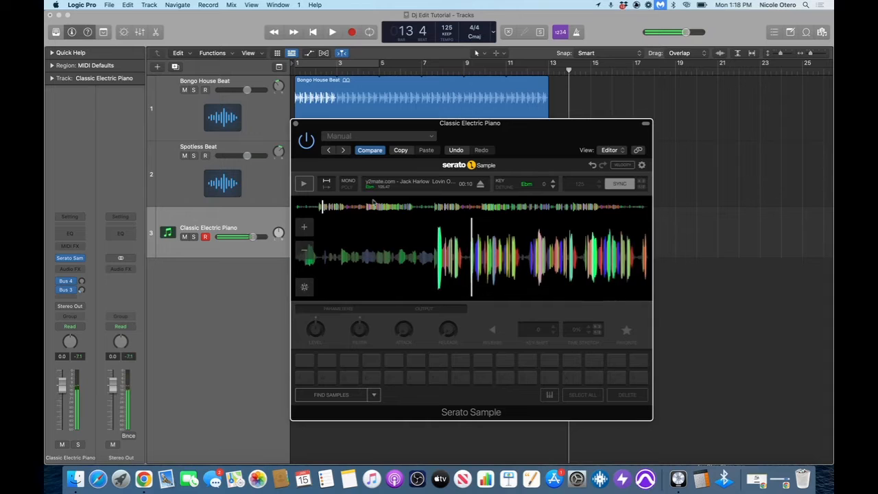
click(298, 207)
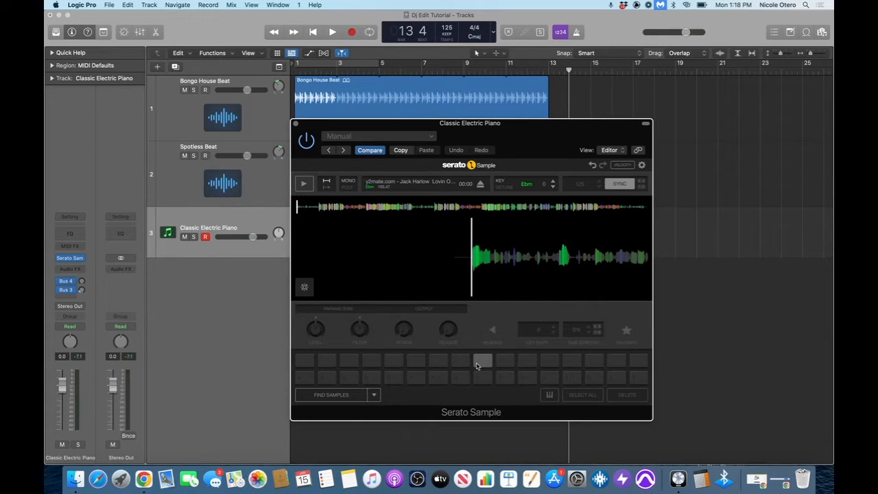
Bring up the Musical Typing keyboard, move it aside to view its key layout, and hide it again.
key(super+k)
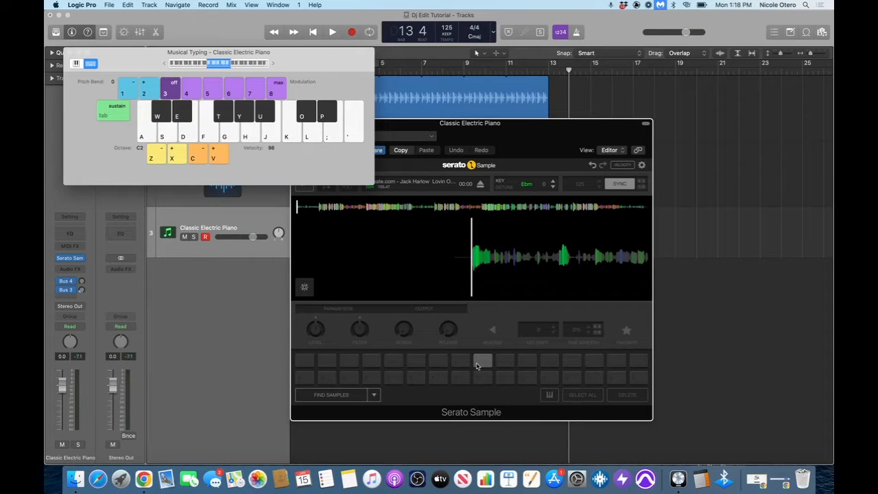
drag(315, 56, 428, 87)
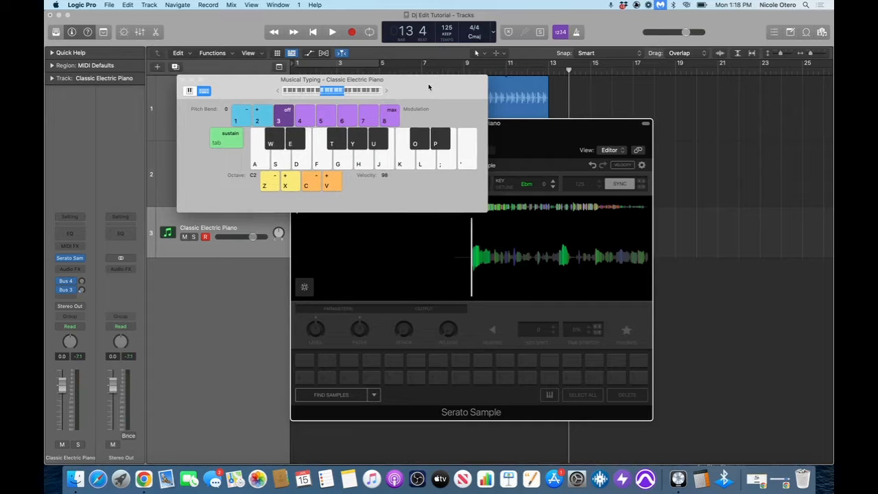
key(super+k)
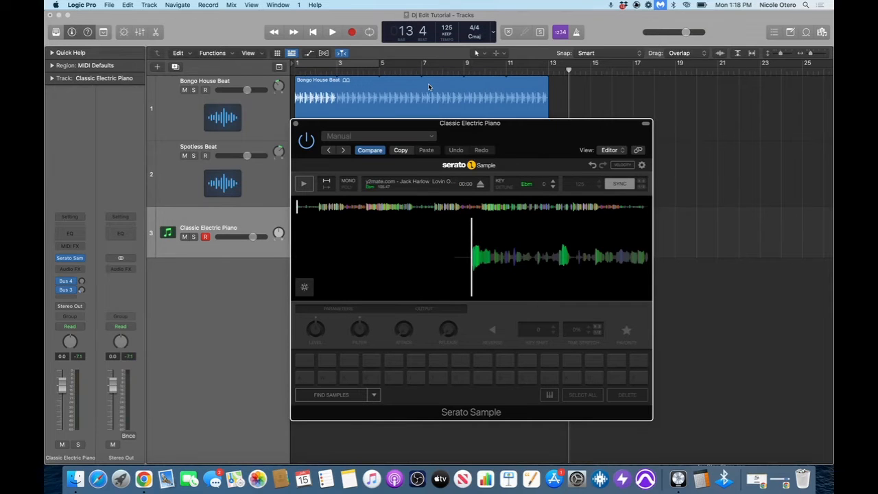
Assign the start of the vocal to Serato Sample's pad 13 (C2) and trigger it with the matching Musical Typing note.
key(super+k)
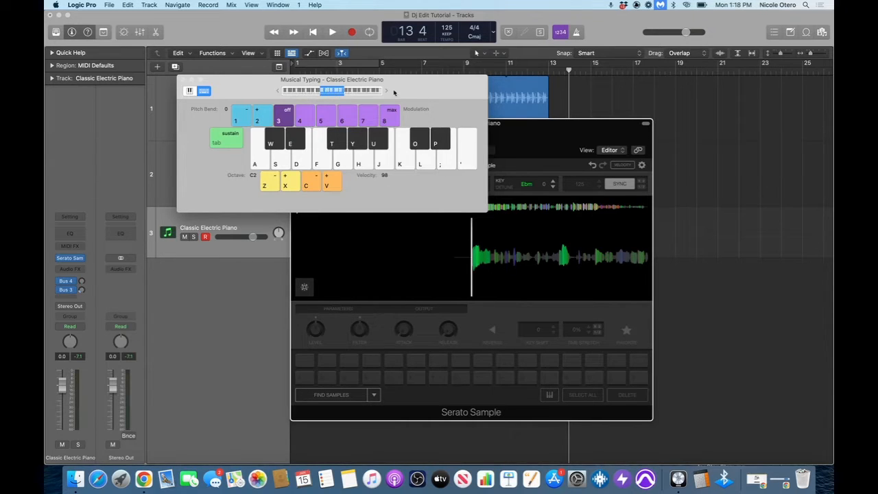
drag(395, 92, 351, 72)
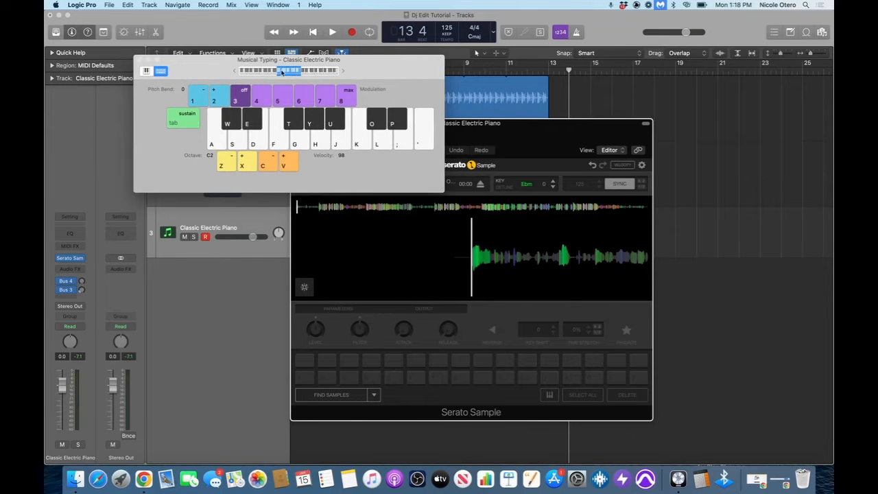
key(z)
drag(284, 73, 297, 74)
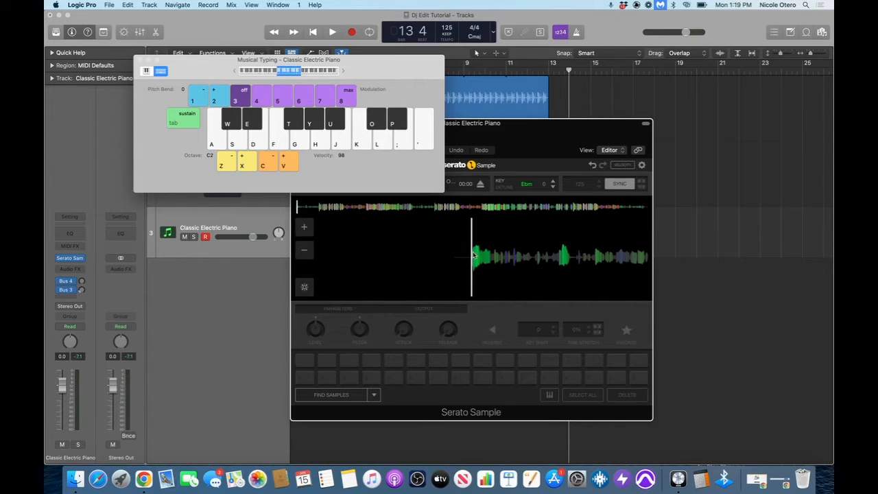
drag(530, 125, 555, 105)
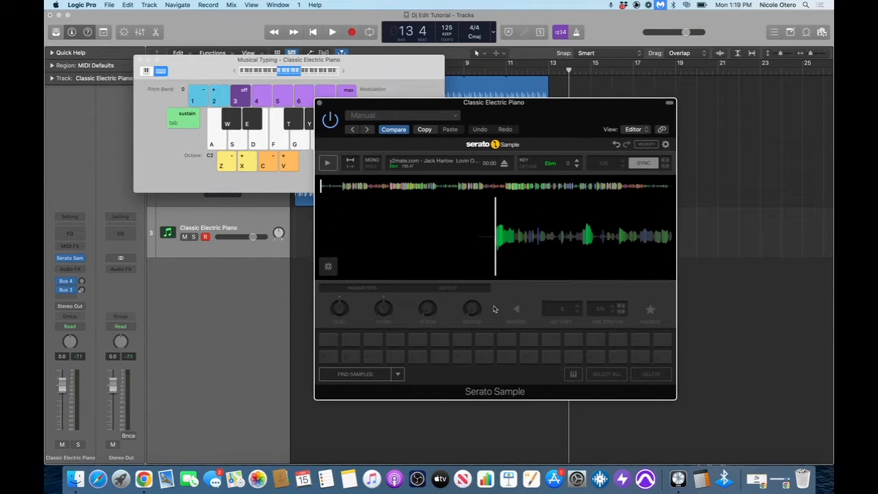
click(594, 357)
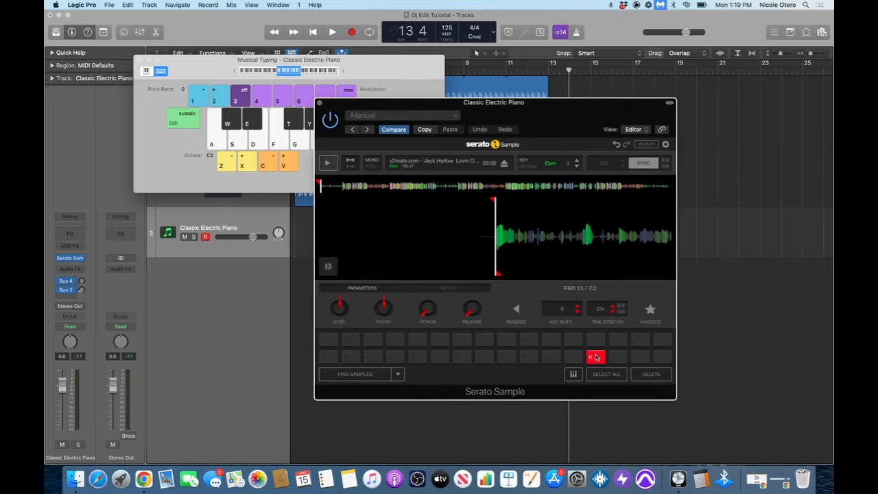
key(a)
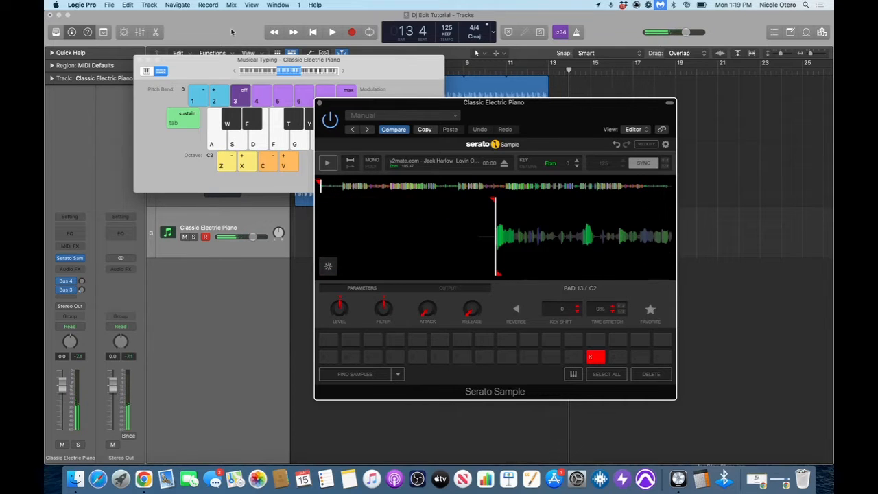
Record a sustained C2 note on the third track from bar 1 to bar 13 to capture the acapella, closing both floating windows.
drag(203, 72, 482, 115)
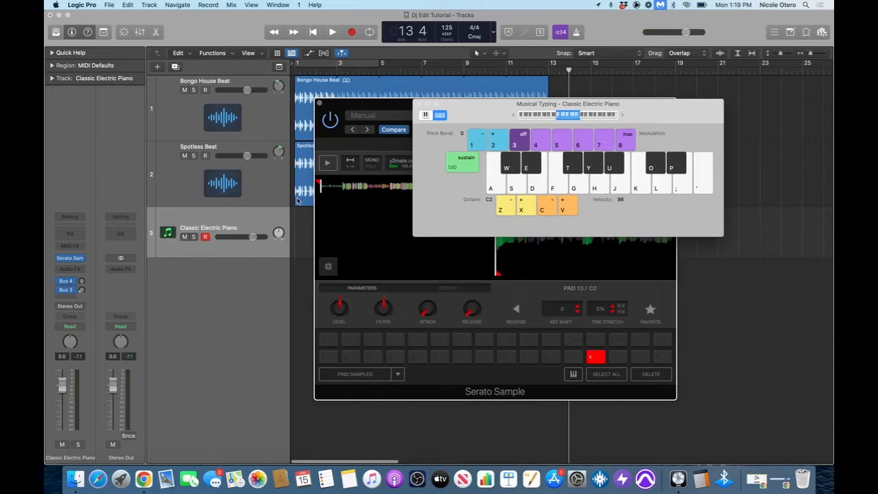
key(Return)
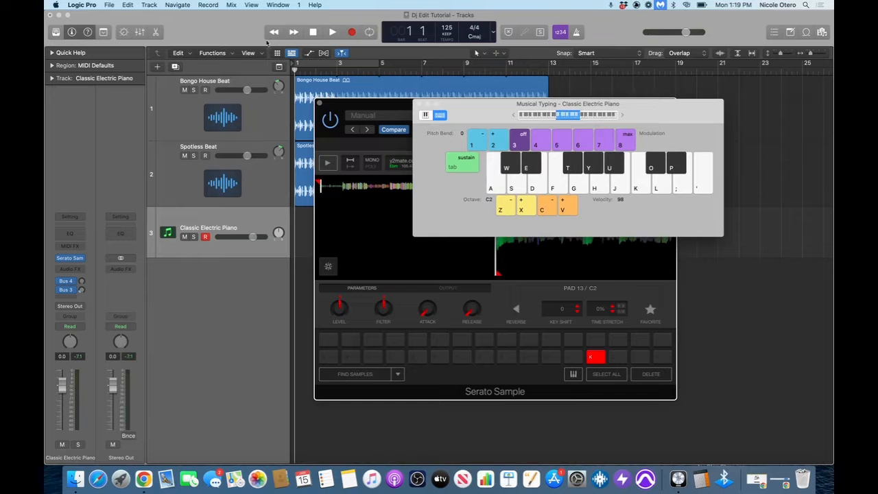
drag(340, 104, 506, 144)
drag(480, 118, 575, 96)
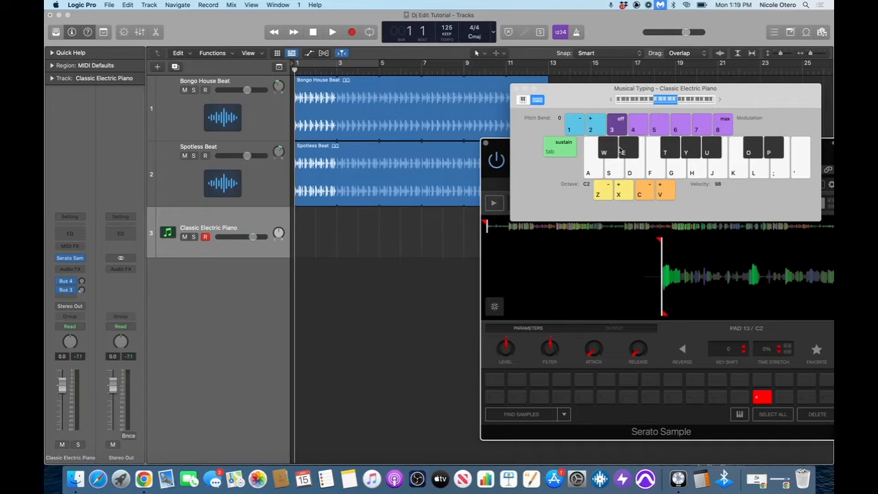
key(r)
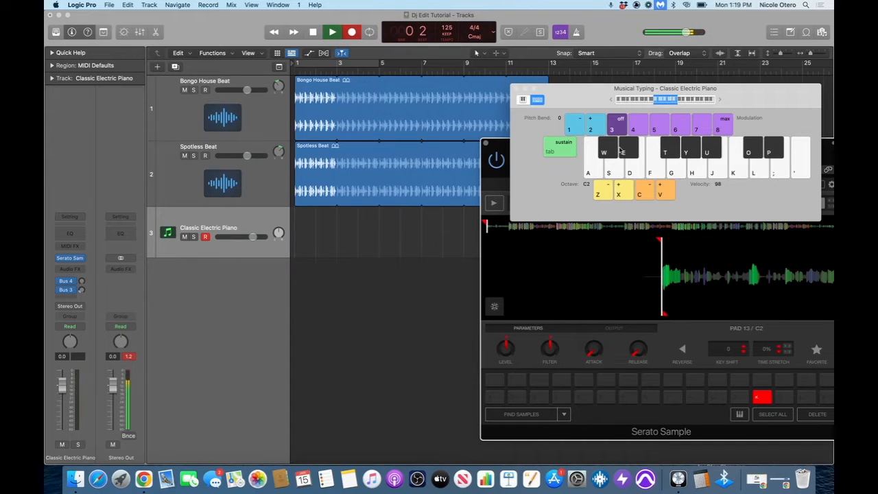
key(a)
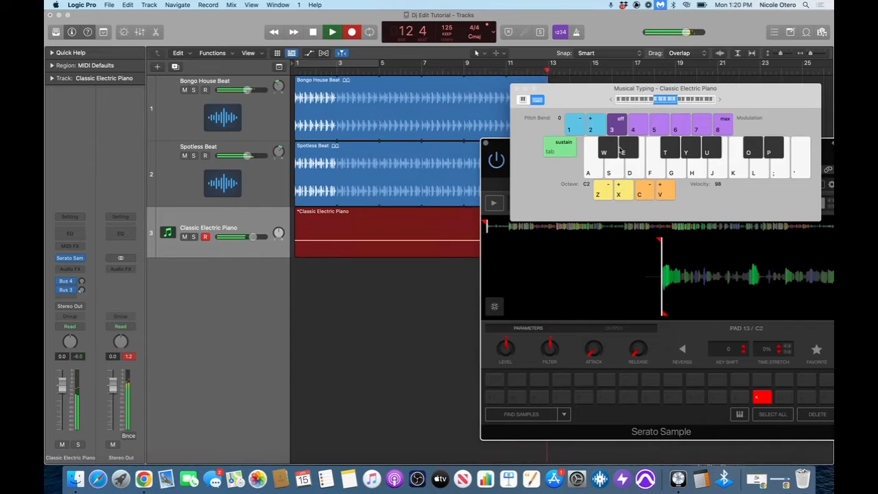
key(a)
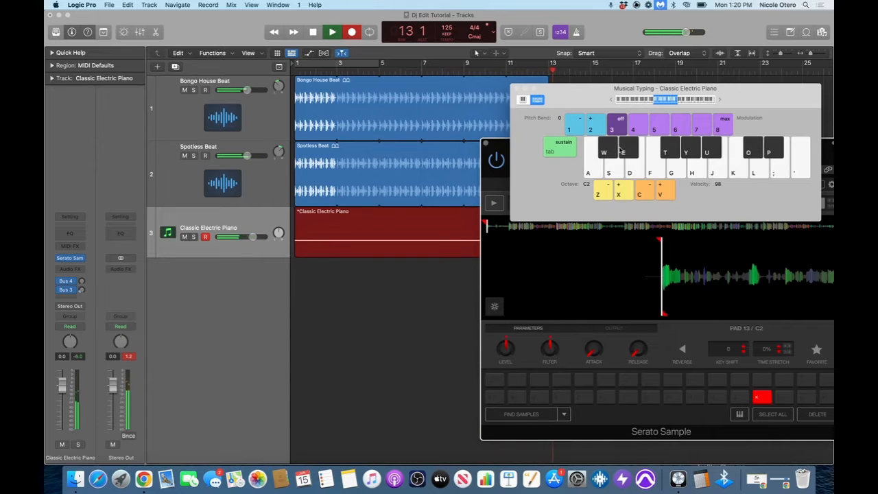
click(518, 89)
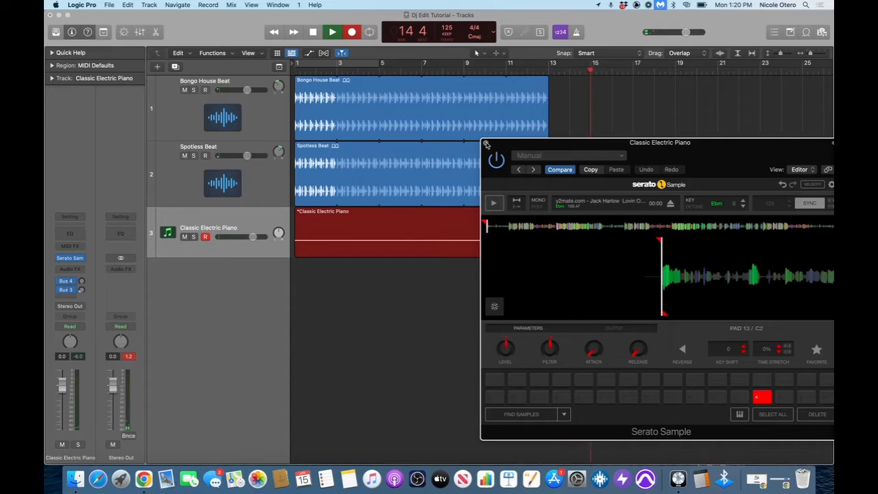
click(486, 144)
key(space)
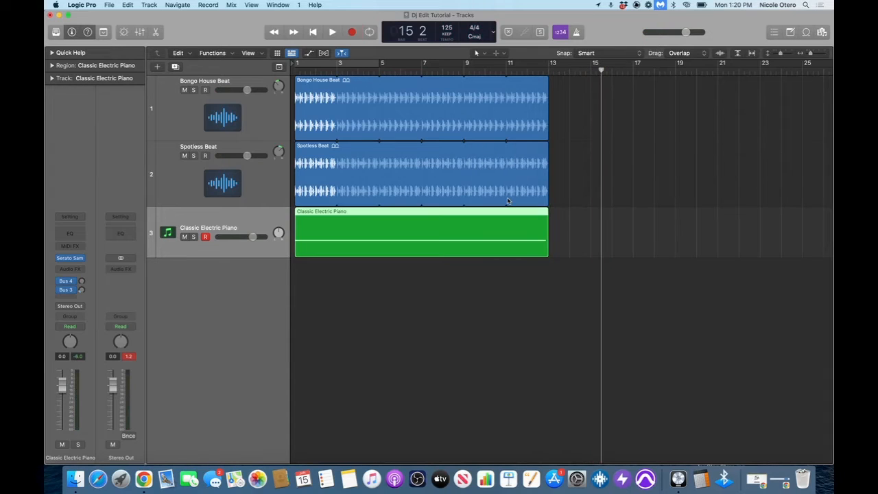
Open the recorded region in the Piano Roll and align the start of the C2 note with the beginning of bar 1.
key(Return)
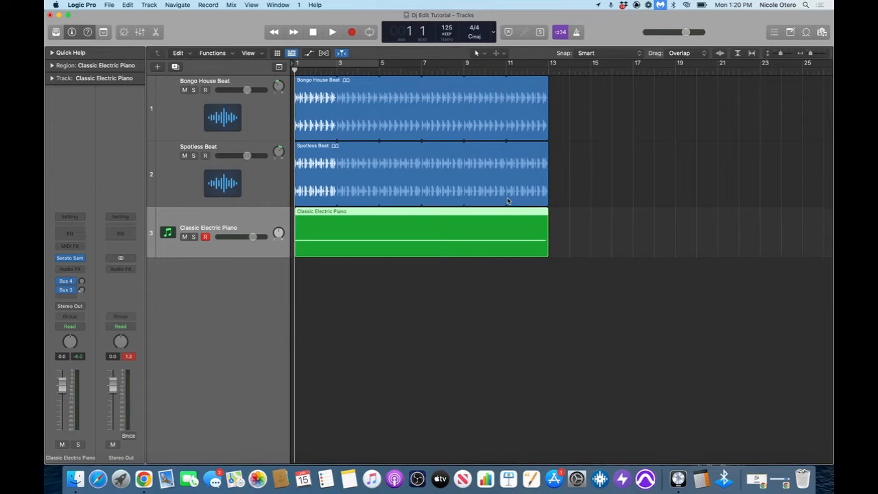
double_click(342, 213)
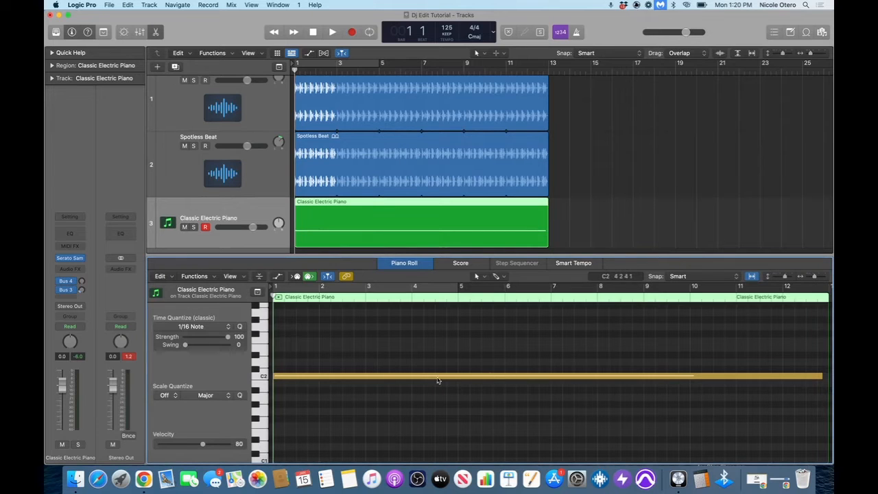
mouse_move(562, 376)
key(space)
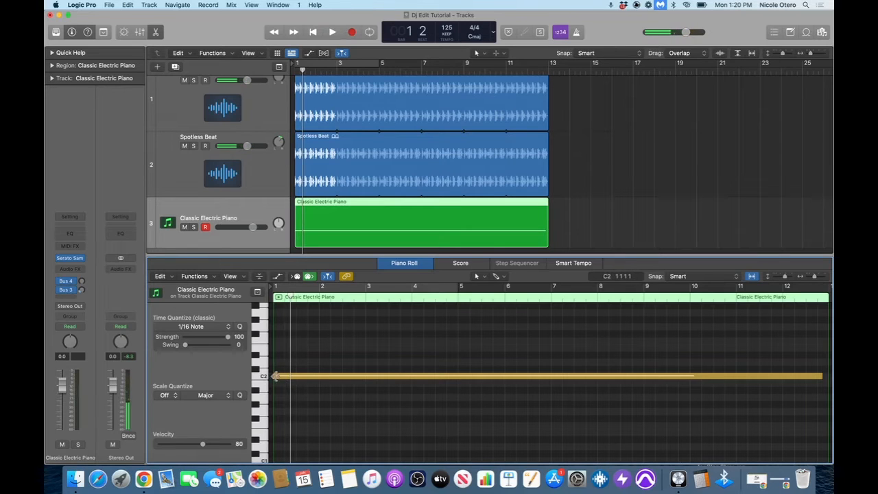
mouse_move(271, 376)
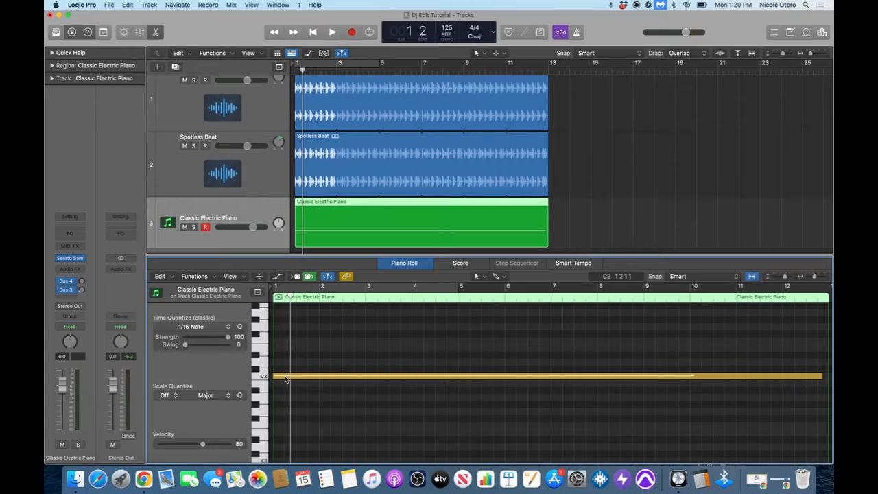
click(286, 379)
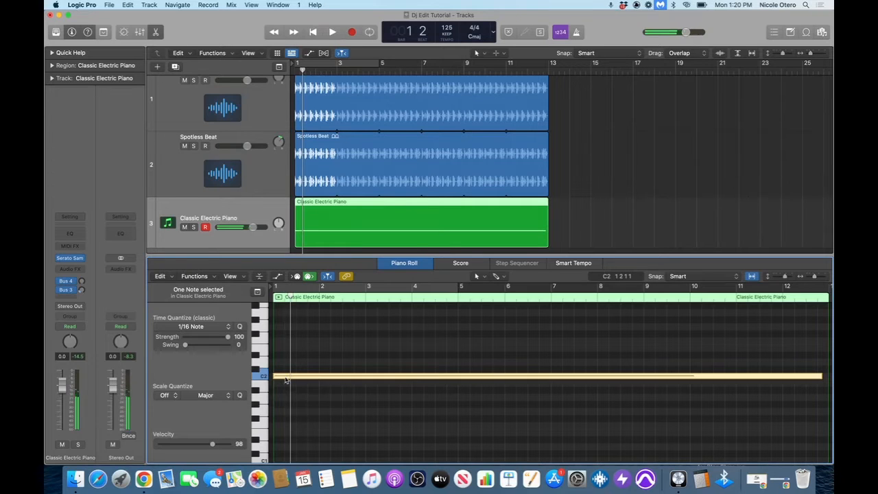
drag(286, 379, 286, 379)
key(space)
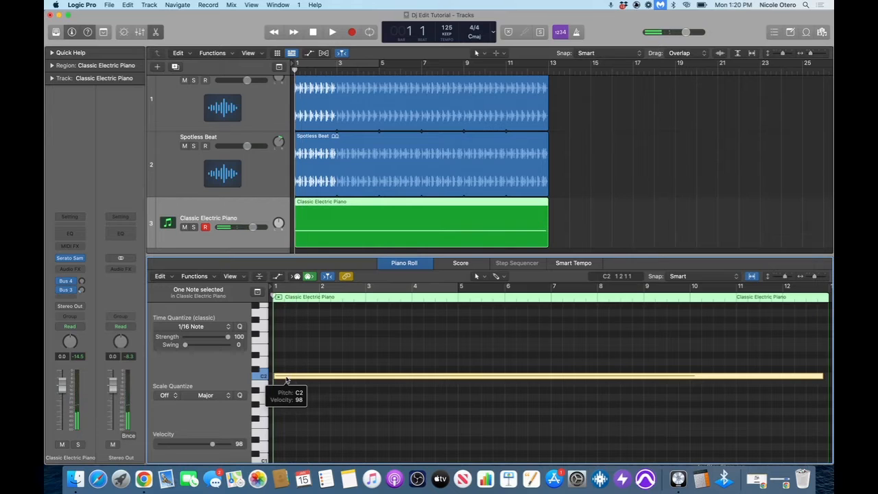
Play the acapella together with the drum loops from bar 1, and collapse the Piano Roll.
key(space)
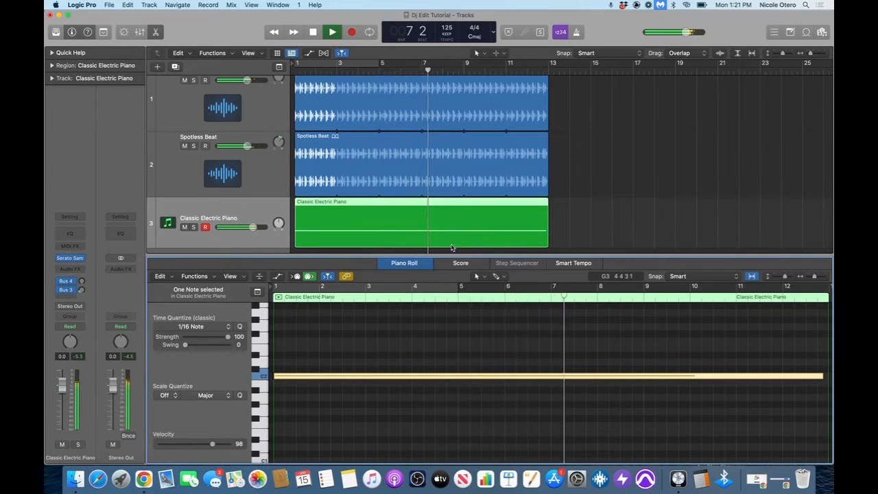
drag(444, 256, 444, 452)
key(space)
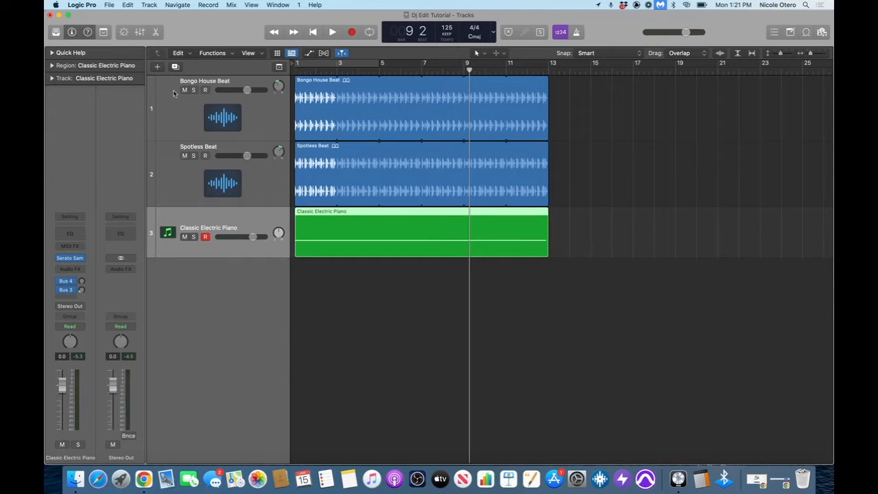
Rename the third track as Serato Sample - Jack Harlow and briefly view its region in the Piano Roll.
double_click(217, 229)
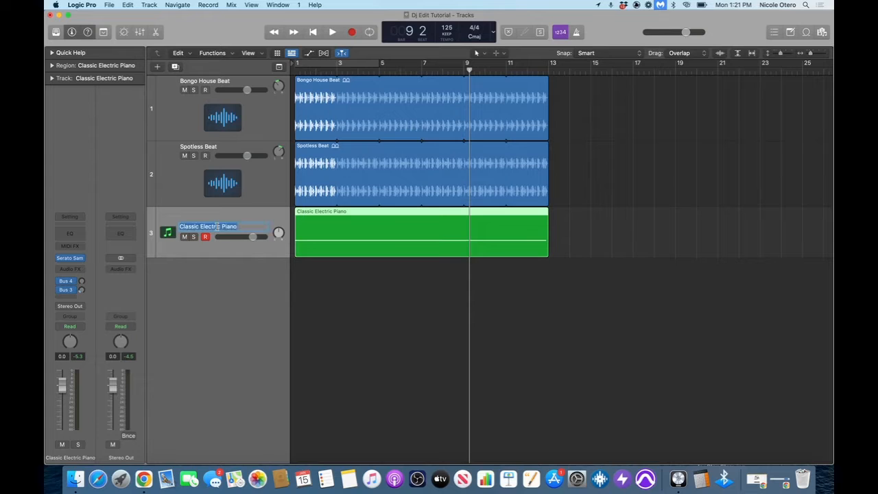
text(Serato Sample - Jack Harlow)
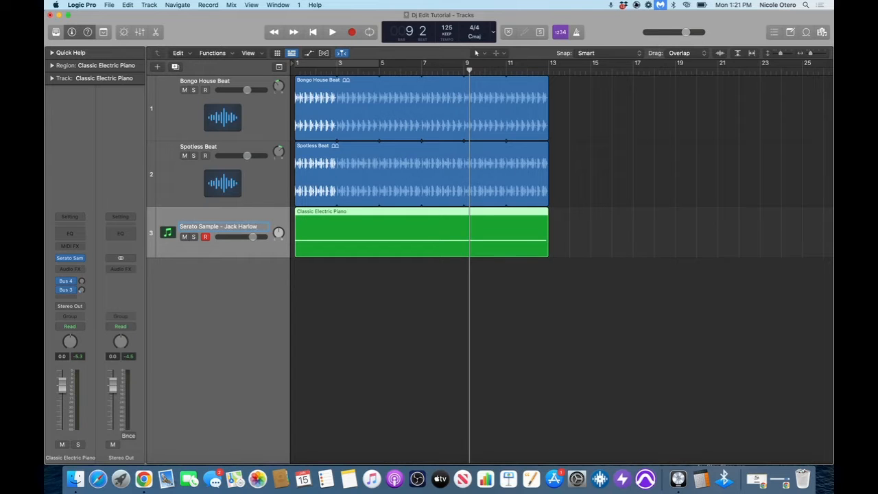
key(Return)
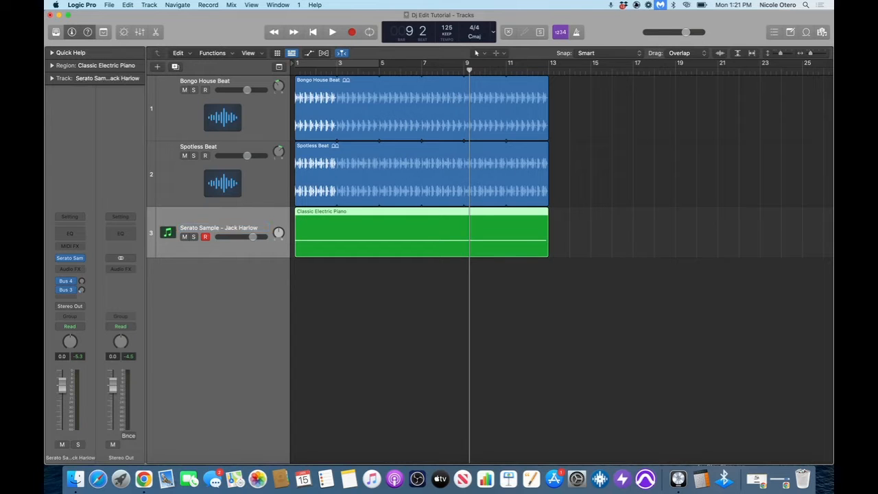
double_click(336, 218)
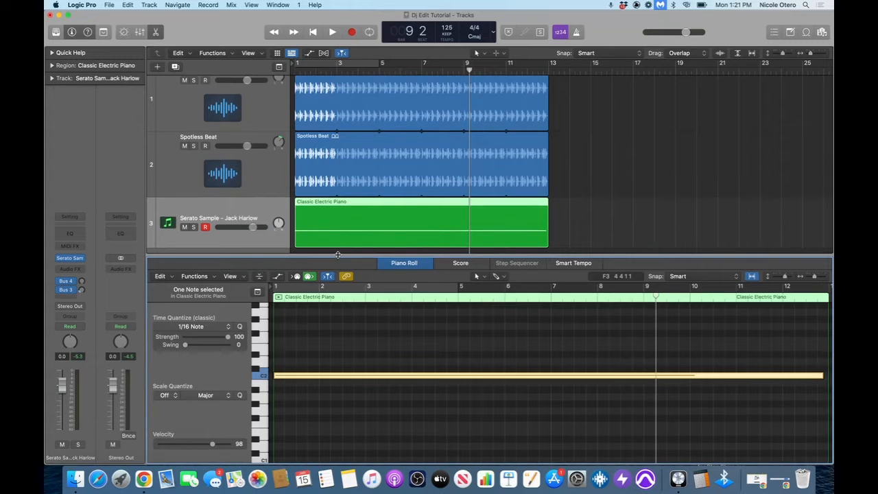
drag(338, 255, 337, 462)
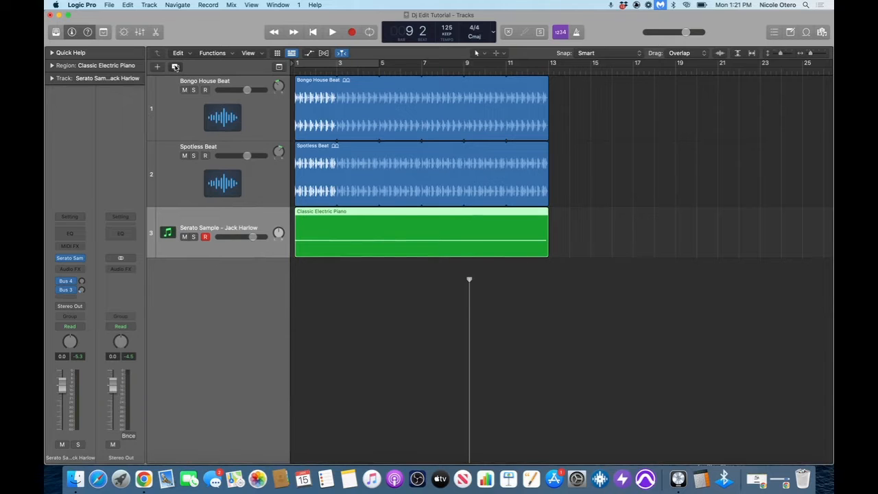
Create a fourth track with duplicate settings from the third and rename it Serato Sample - Ego Death.
click(175, 66)
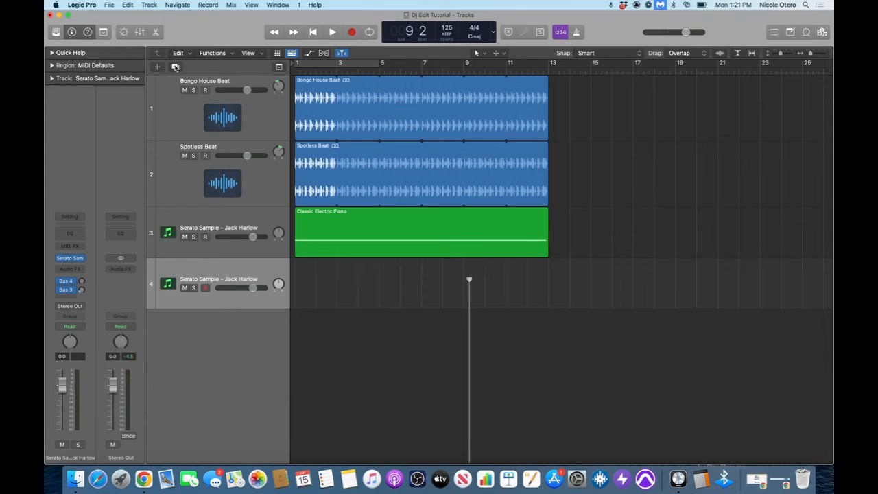
double_click(248, 280)
drag(259, 277, 225, 277)
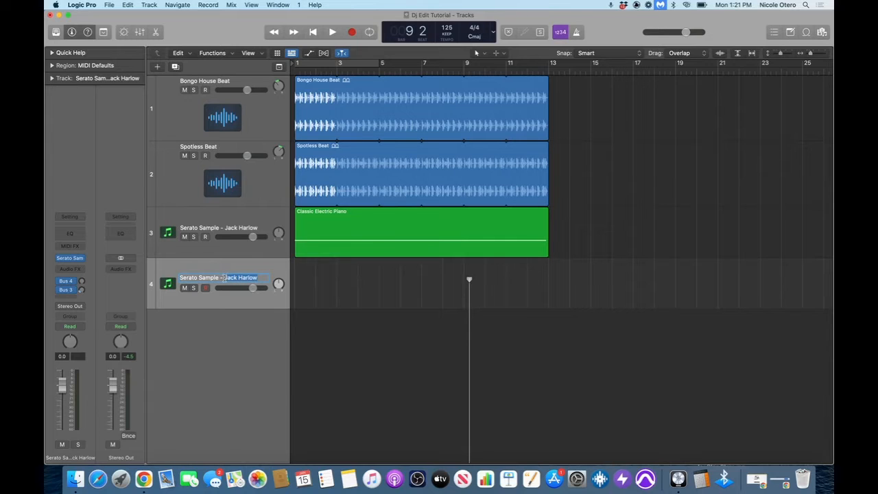
text(Ego Death)
key(Return)
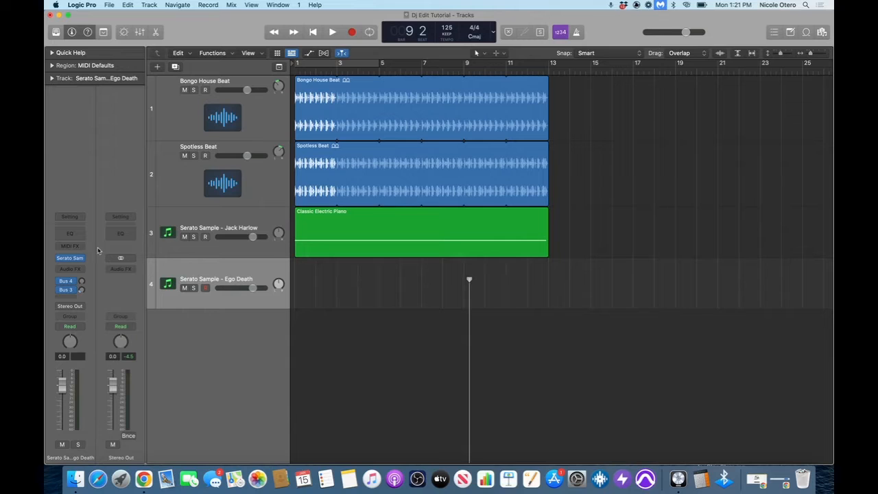
Replace the Jack Harlow audio in the fourth track's Serato Sample with the Ego Death (Clean) MP3 from the Desktop.
mouse_move(77, 259)
click(72, 258)
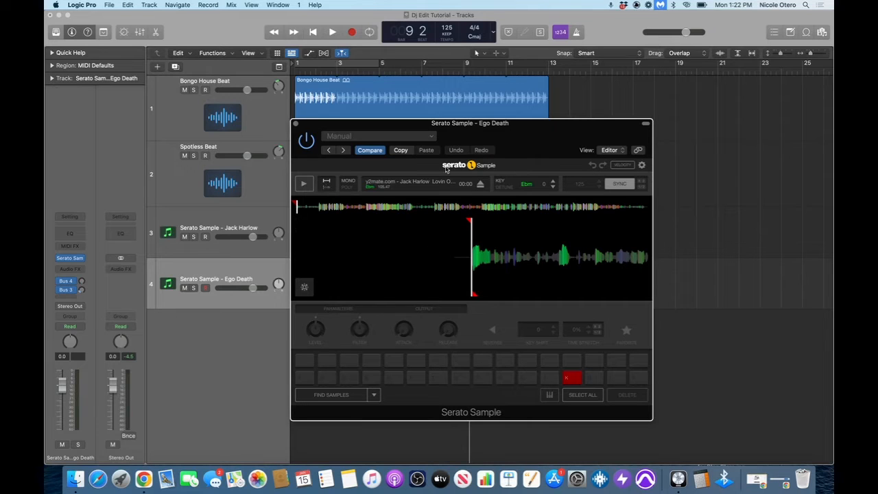
click(480, 186)
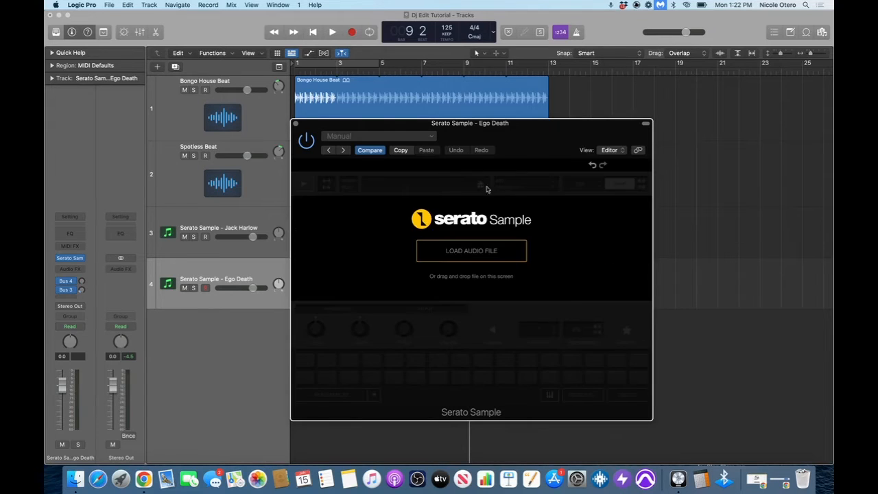
click(470, 253)
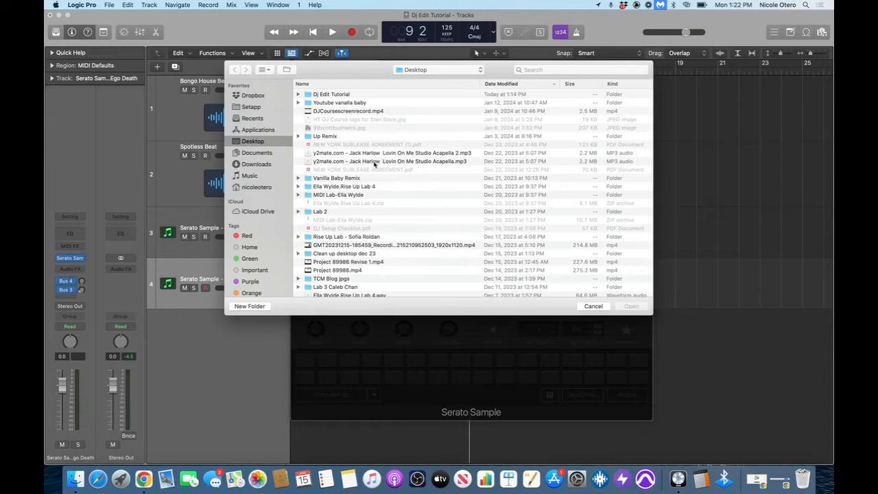
scroll(333, 230, down, 1)
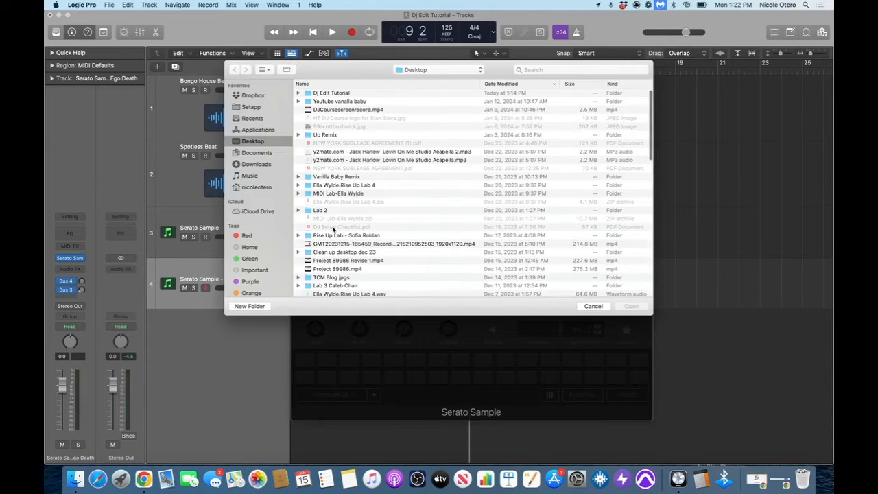
scroll(333, 230, down, 5)
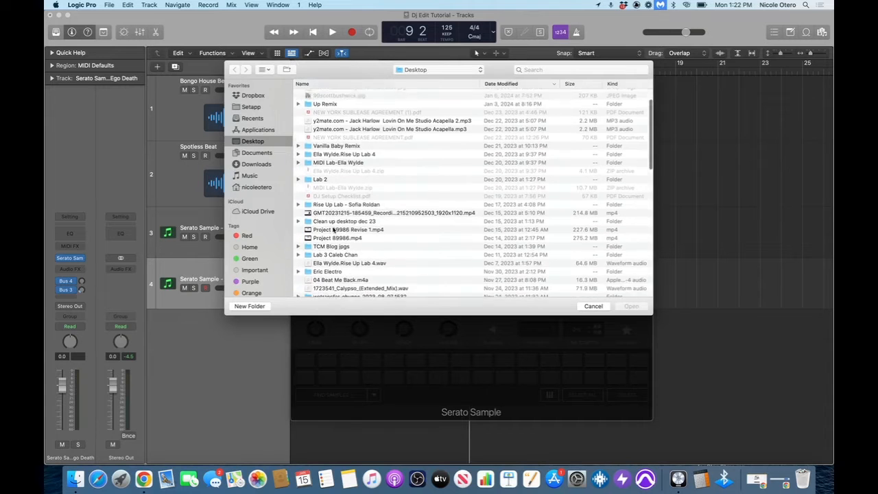
scroll(334, 229, down, 7)
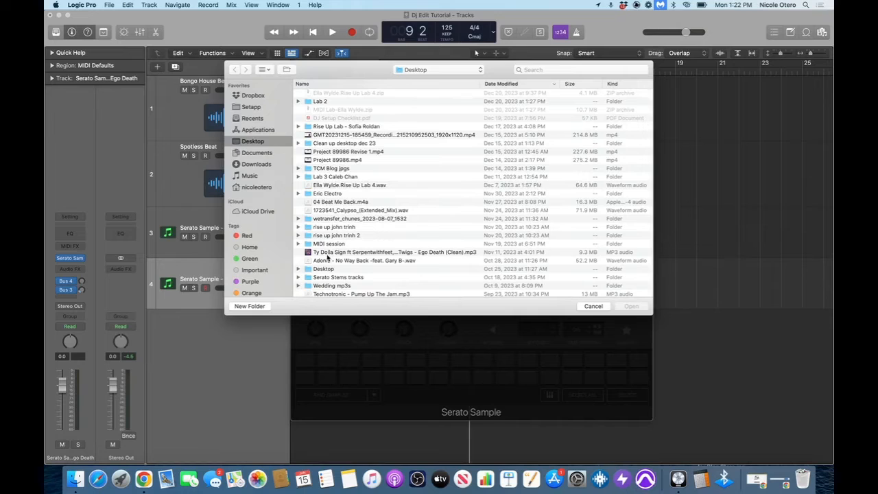
click(330, 254)
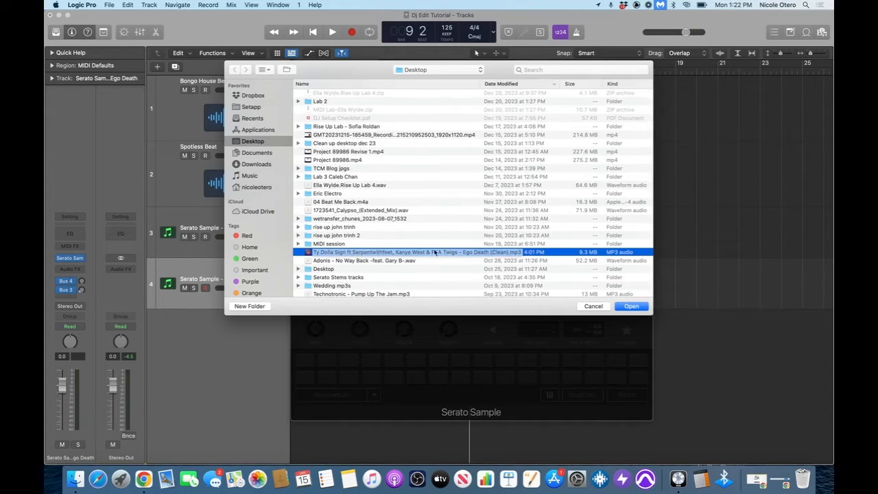
click(633, 308)
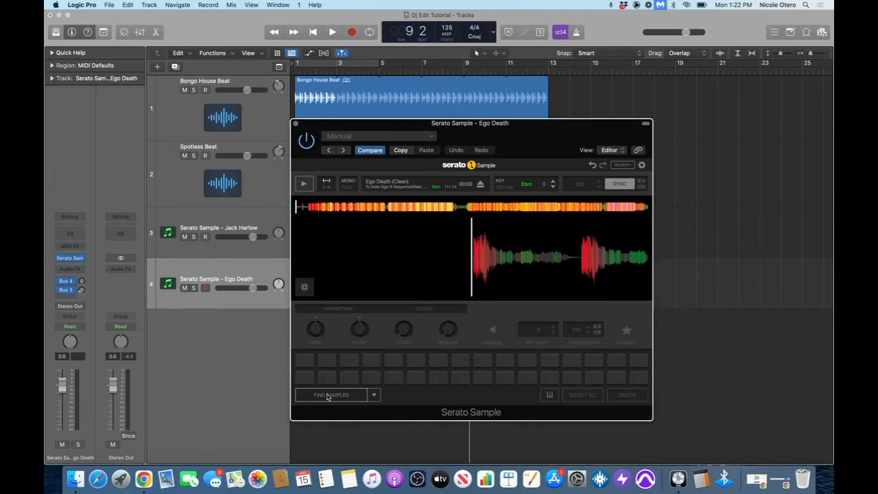
Automatically find samples in Ego Death, audition several pads with Musical Typing, and move the typing keyboard clear of the sampler.
click(327, 396)
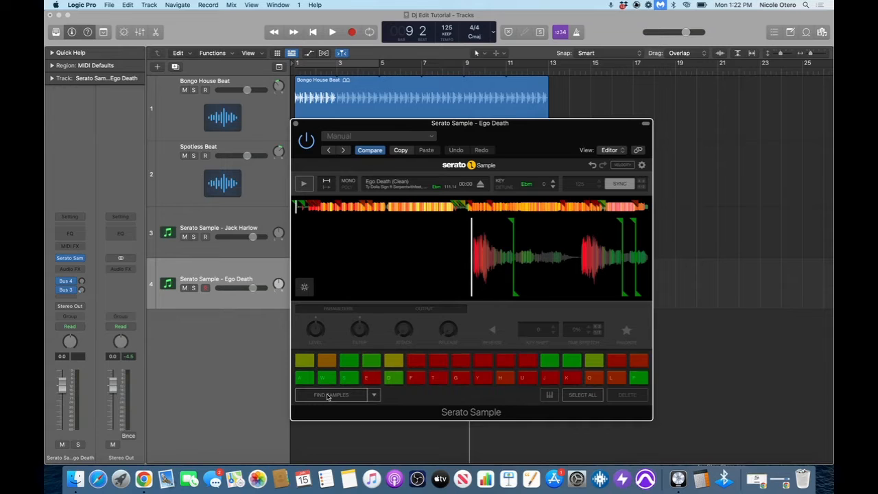
key(super+k)
key(k)
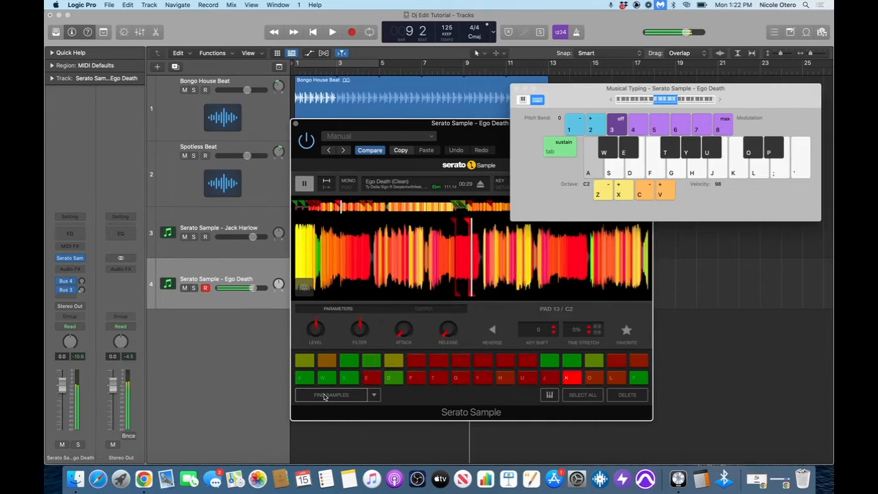
key(l)
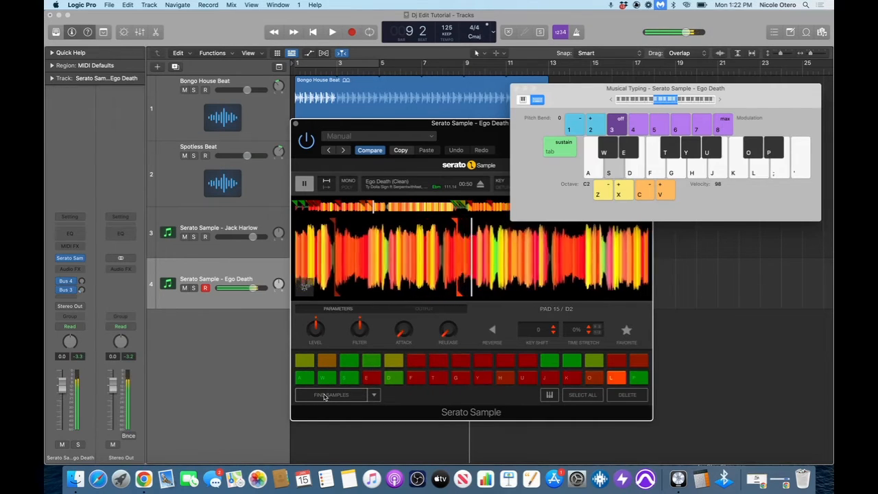
key(d)
key(j)
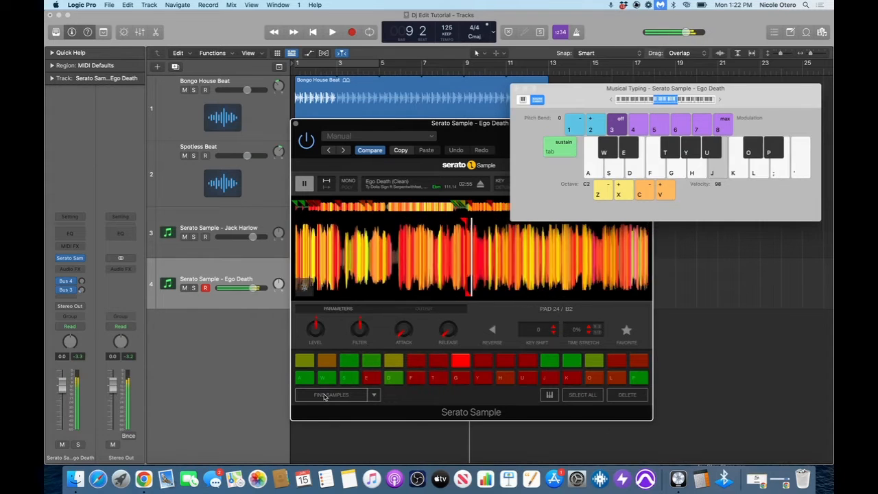
key(l)
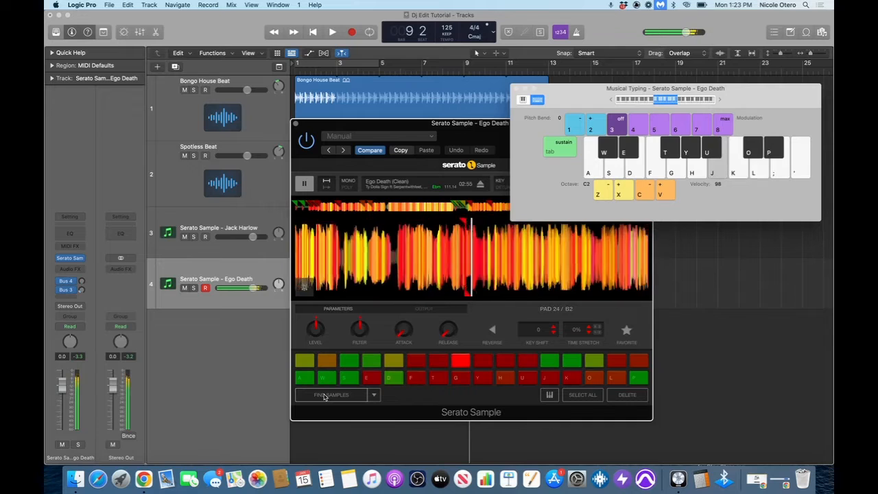
key(a)
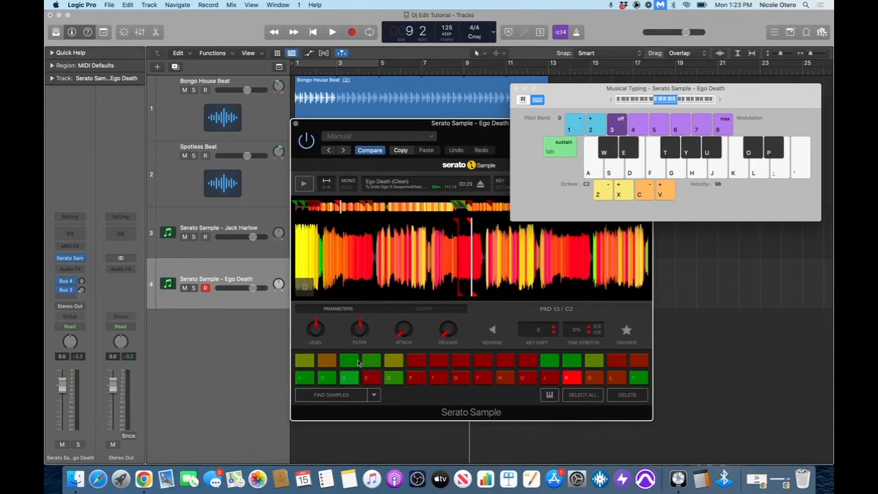
drag(588, 92, 103, 48)
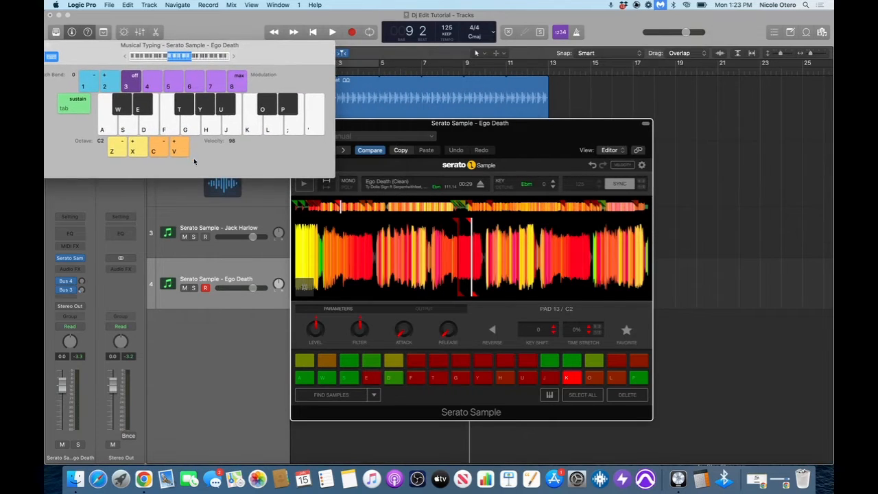
Try a filter cutoff of about 118 Hz on pad 15 while auditioning it, and reset the filter.
key(s)
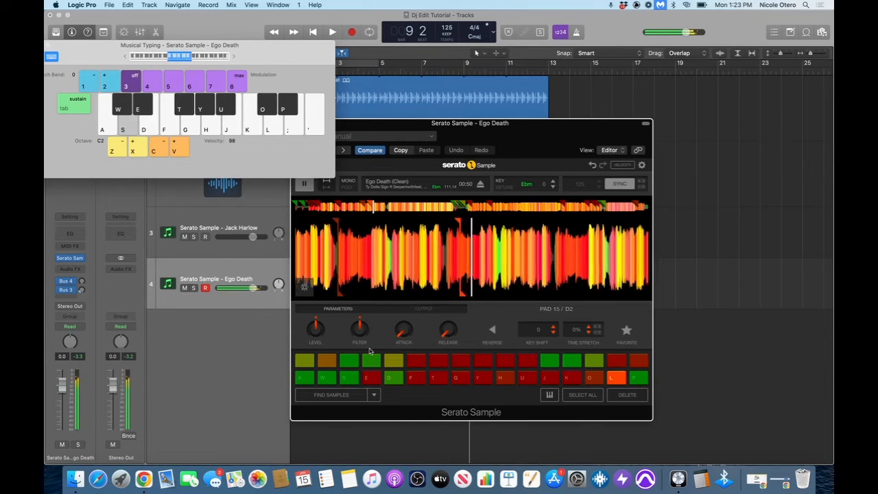
drag(359, 328, 359, 347)
key(s)
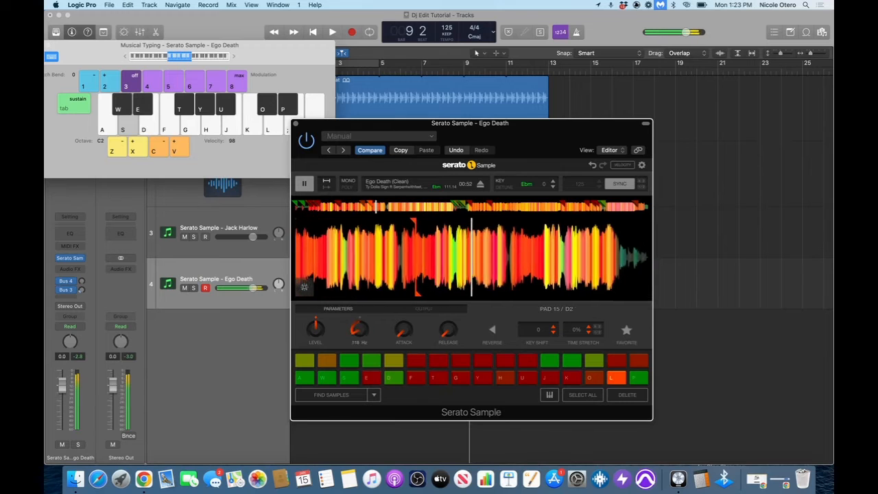
double_click(364, 330)
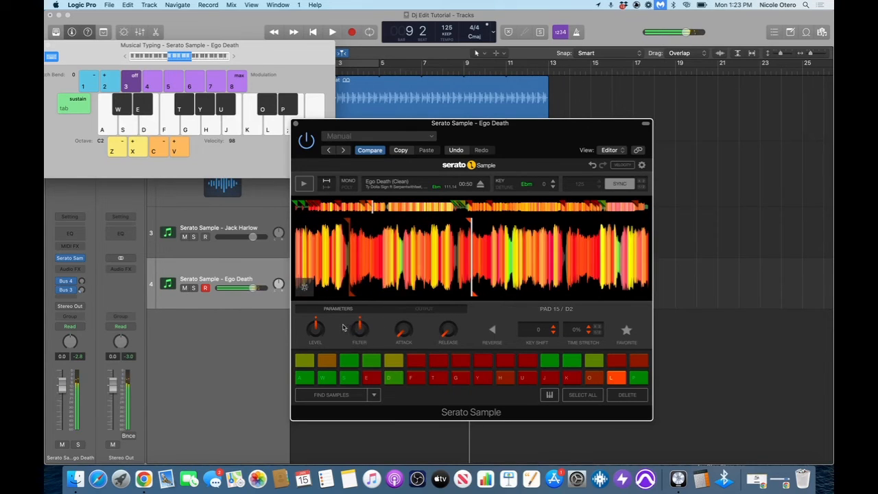
Try a longer attack on pad 15 while auditioning it, and return the attack to its minimum.
key(s)
drag(312, 327, 312, 336)
drag(403, 329, 401, 334)
key(s)
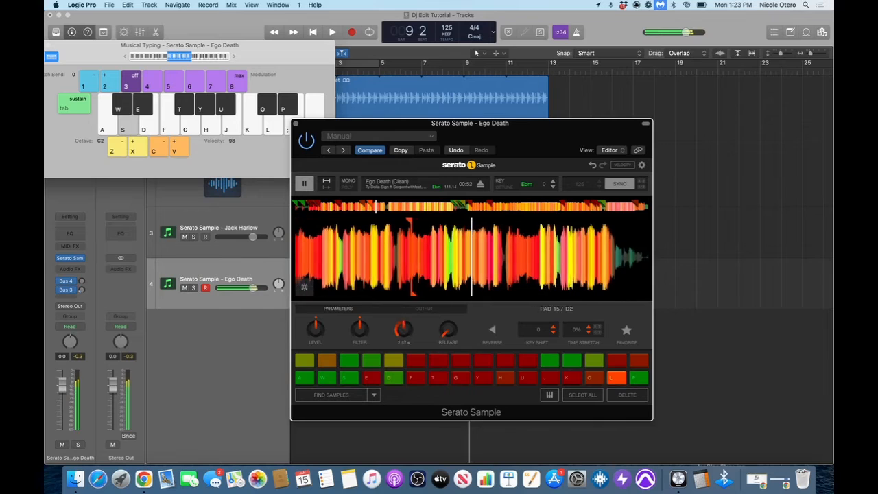
drag(403, 329, 447, 307)
key(s)
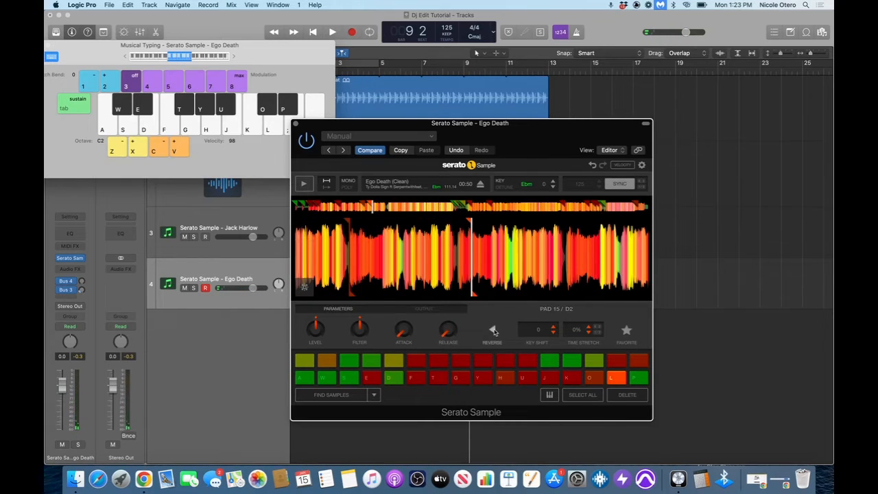
Try reversed playback on pad 15, audition it, and switch the reverse off again.
click(493, 331)
key(s)
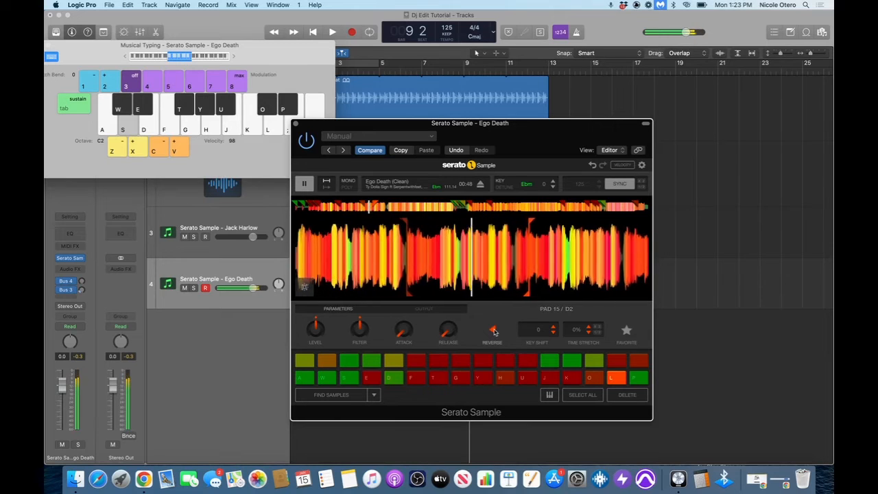
click(493, 331)
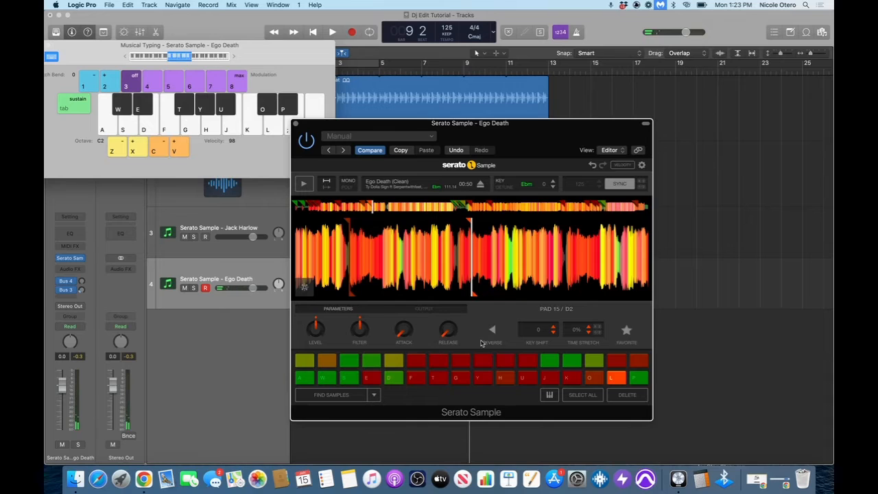
Delete all sample pads, listen through Ego Death, and position the playhead at the start of the beat at 00:08.
click(578, 396)
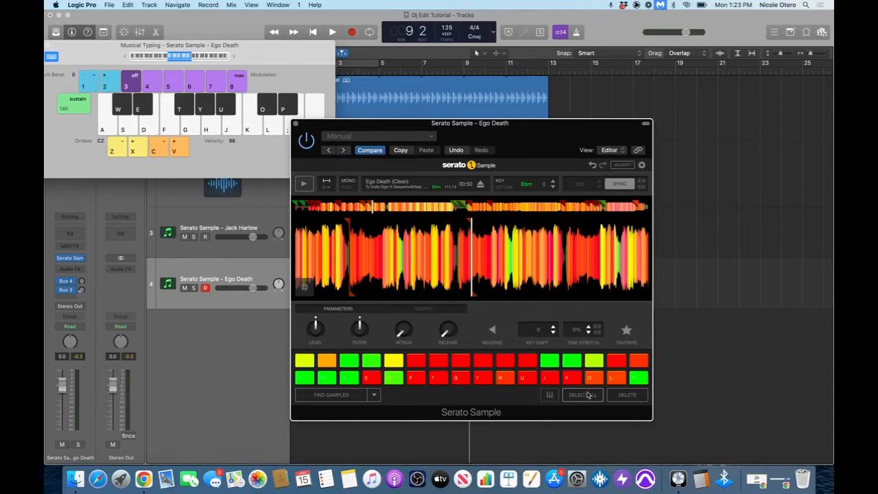
click(626, 395)
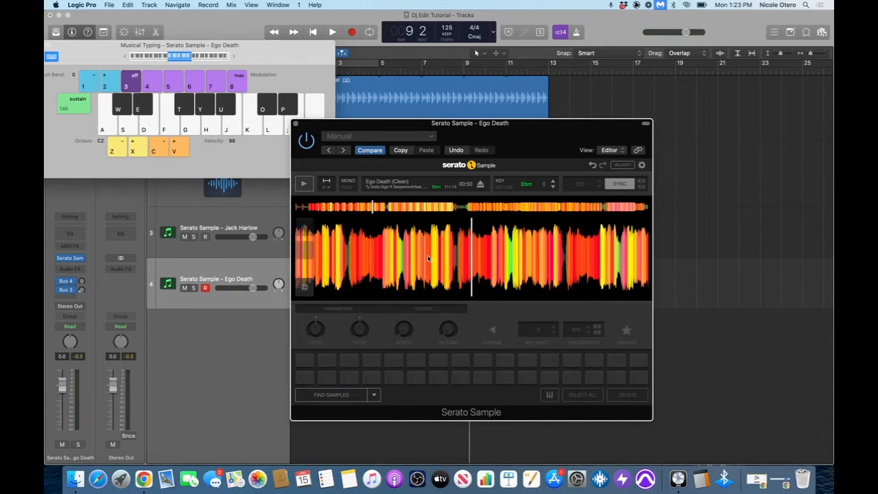
drag(393, 266, 509, 266)
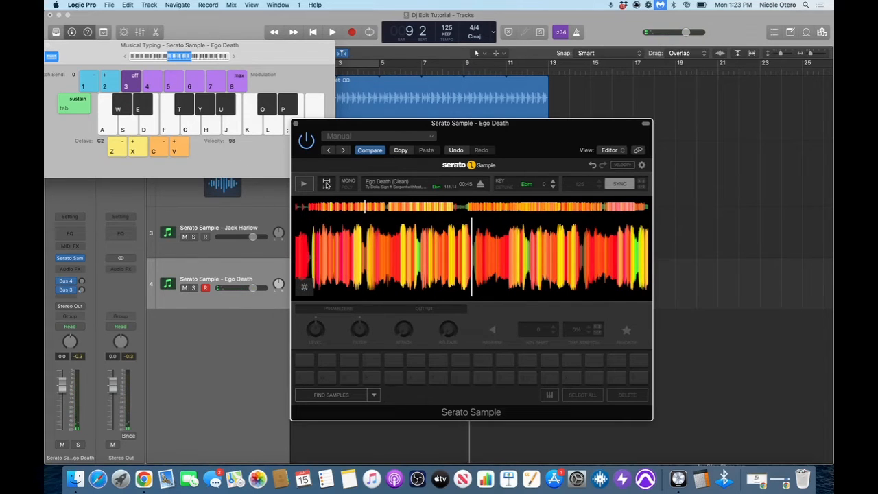
click(304, 186)
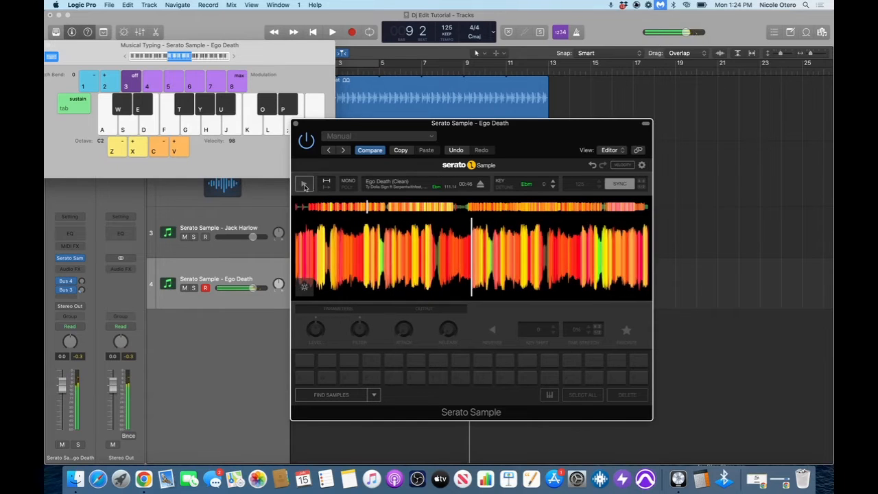
click(308, 208)
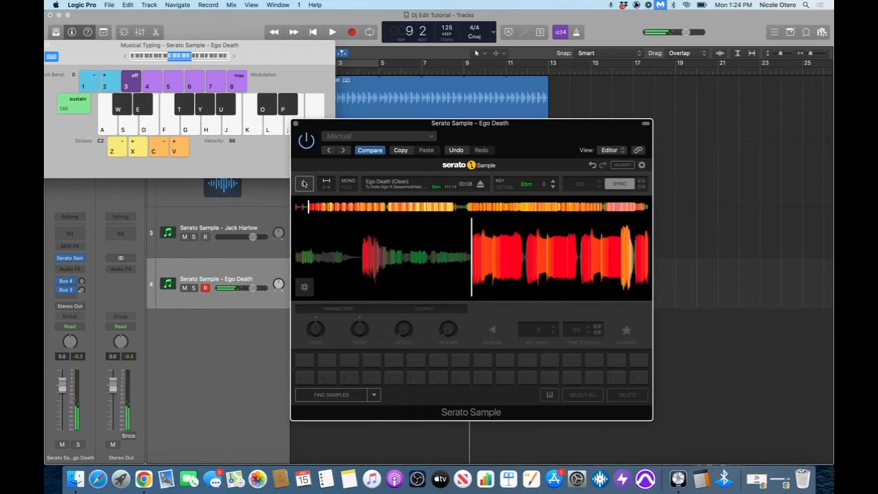
click(304, 183)
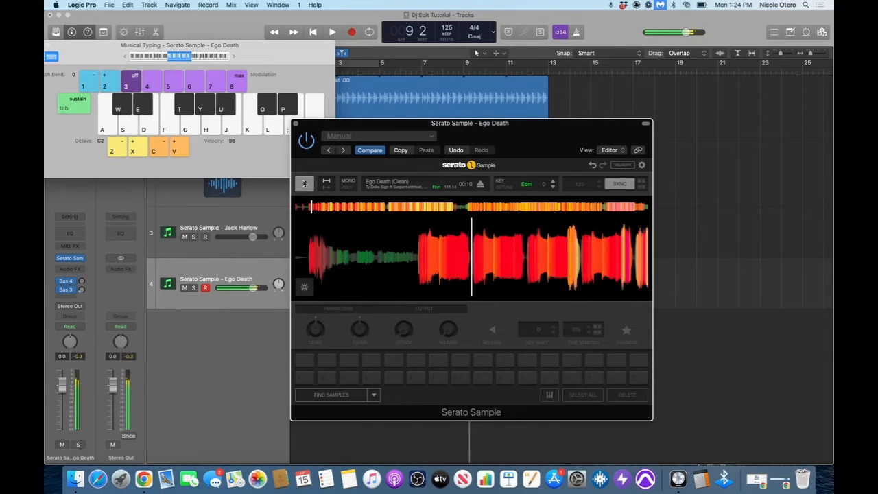
drag(487, 244, 543, 243)
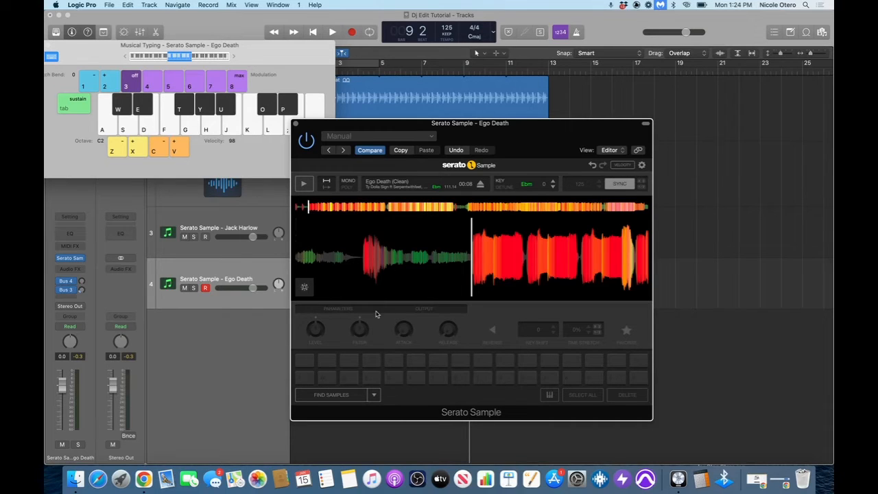
Assign the 00:08 cue point to pad 13 (C2) with Musical Typing and audition it.
click(263, 58)
key(a)
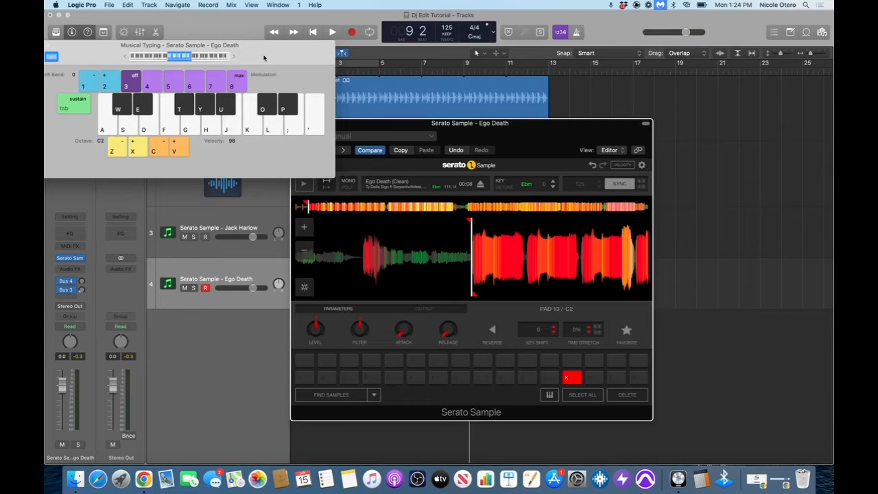
key(a)
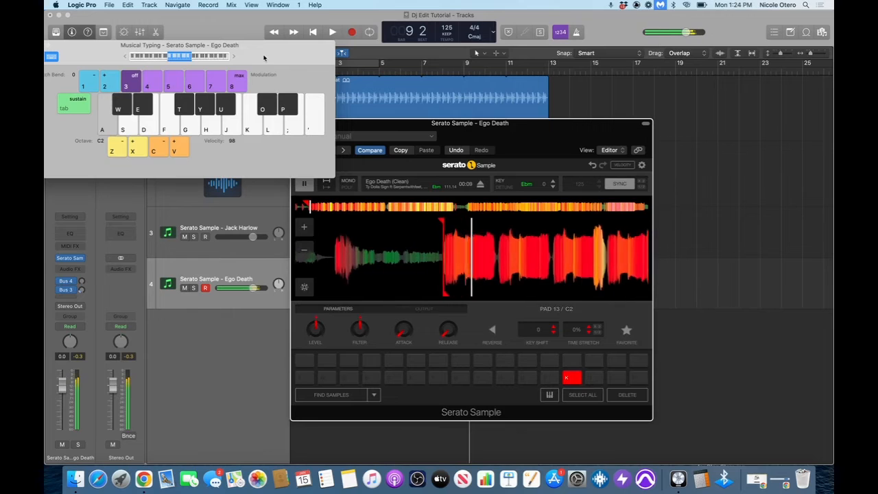
Record the Ego Death sample on C2 into the fourth track from bar 1 to bar 3, with the plug-in window moved aside.
drag(468, 131, 656, 282)
key(Return)
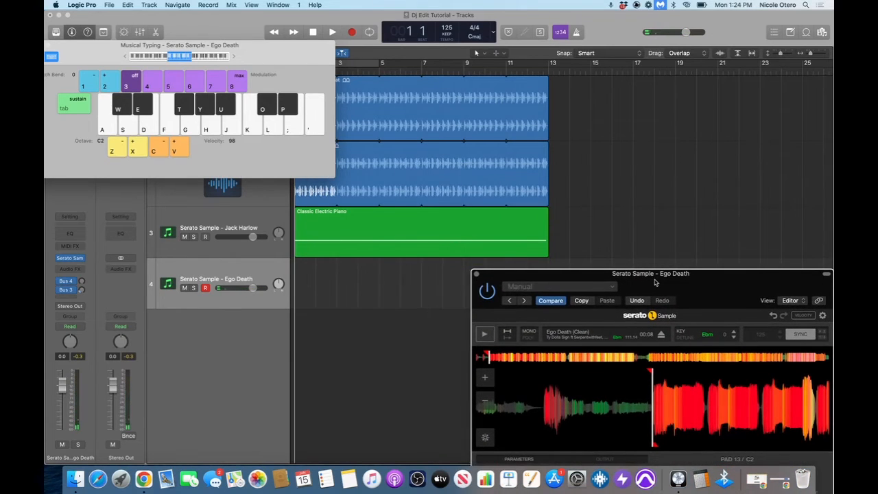
key(r)
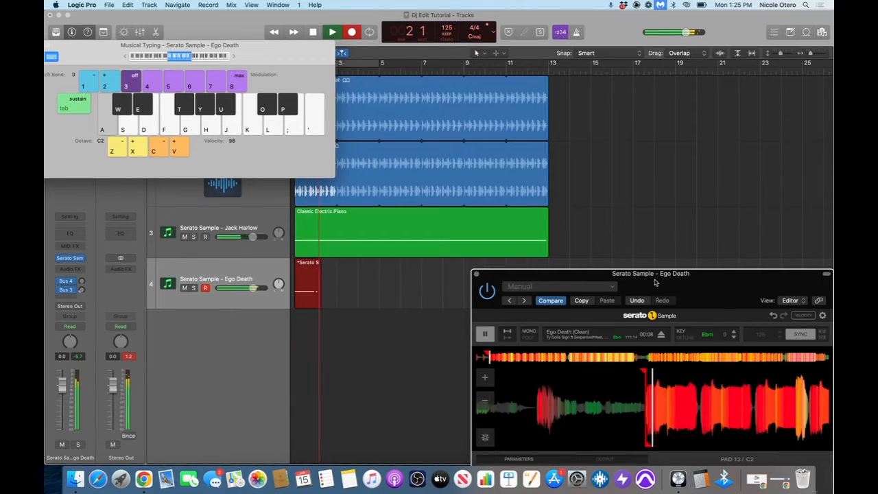
key(space)
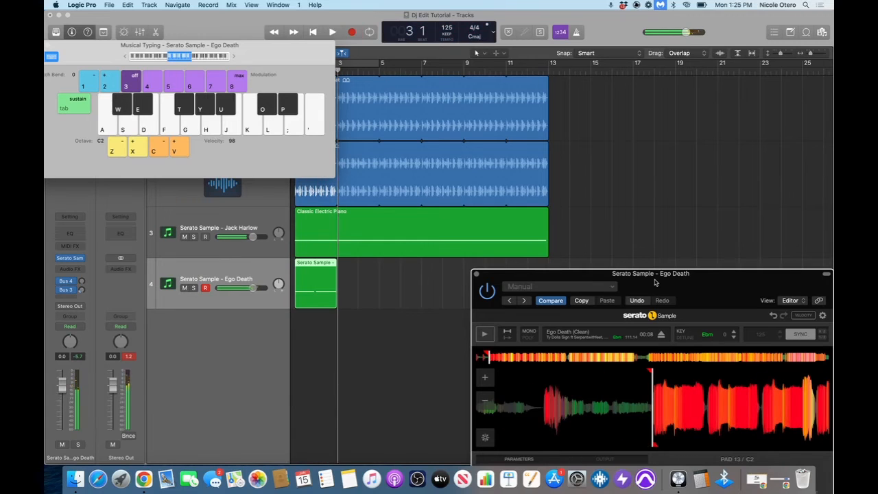
drag(75, 45, 207, 42)
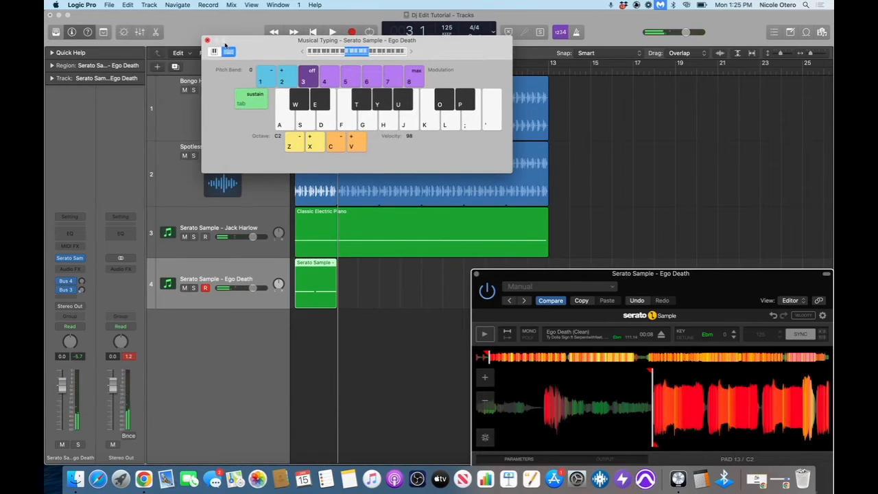
Open the Ego Death region in the Piano Roll, close the floating windows, and align its first C2 note with the start of bar 1.
click(207, 42)
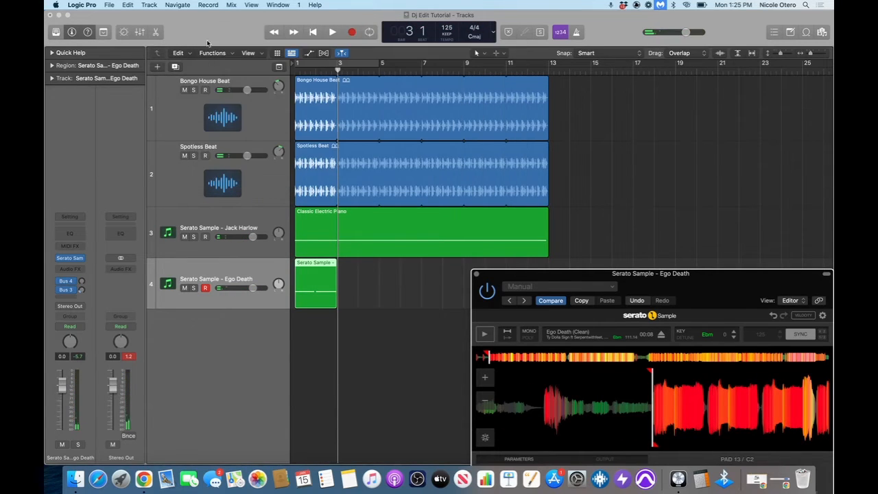
double_click(317, 267)
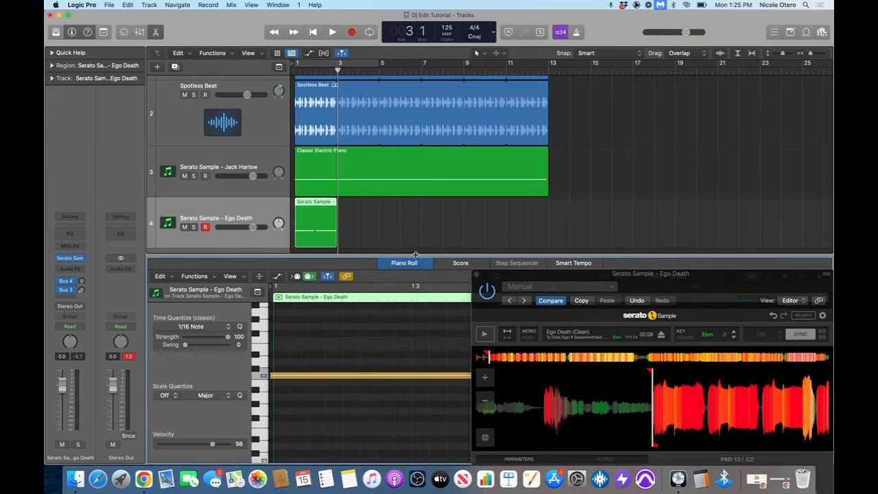
click(477, 274)
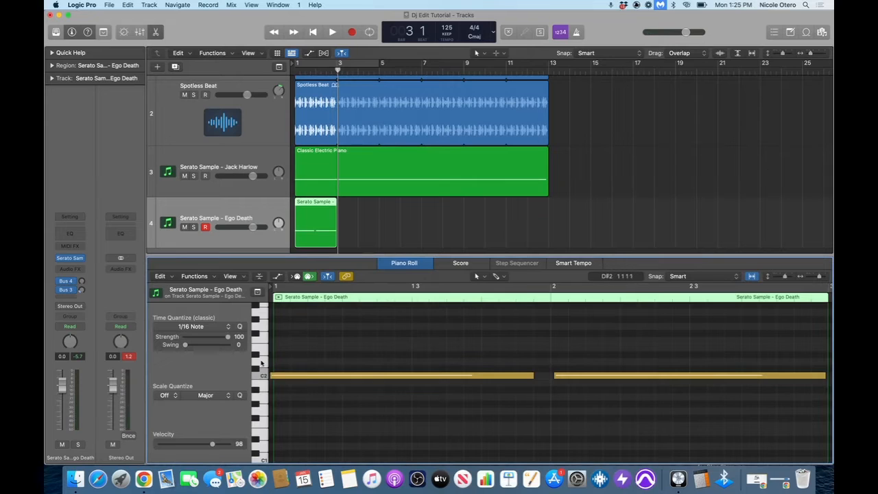
mouse_move(278, 377)
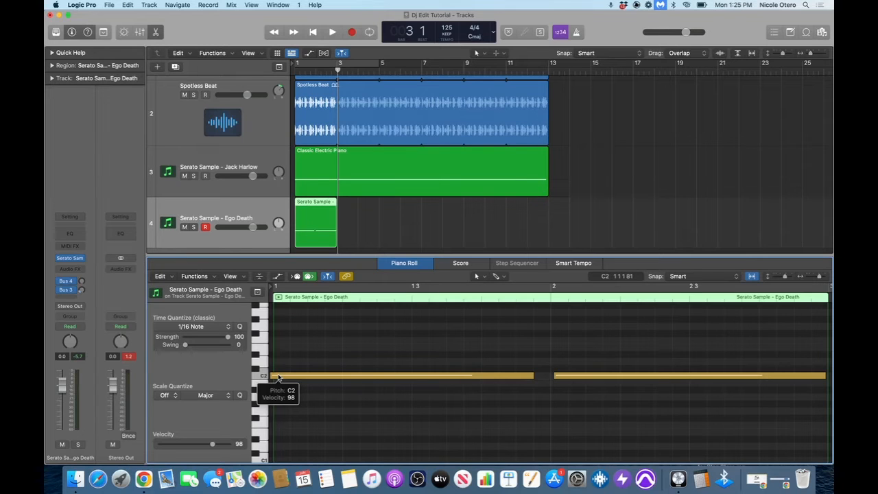
click(278, 376)
drag(278, 376, 278, 376)
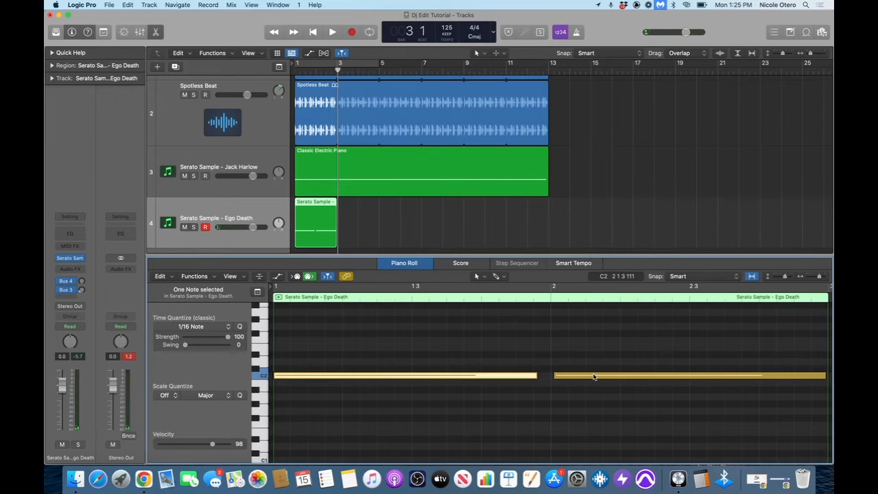
Quantize both C2 notes to 1/4 Note and play the Ego Death region from bar 1.
drag(434, 341, 651, 405)
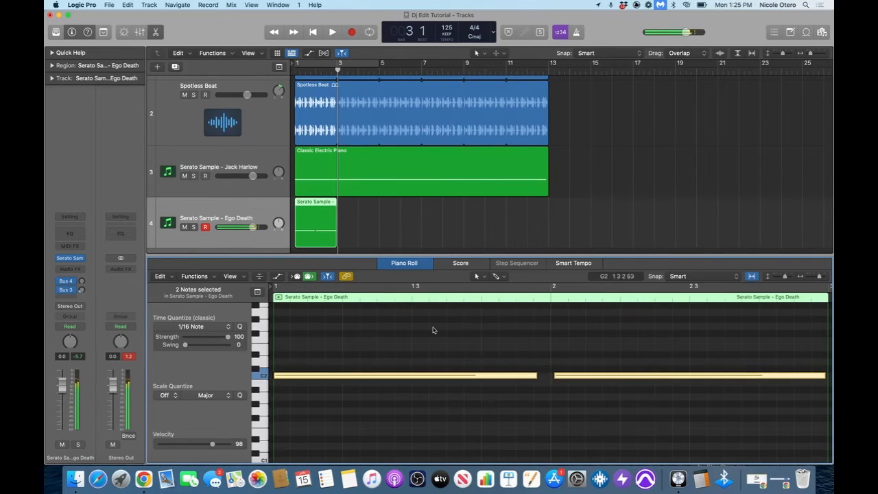
click(212, 327)
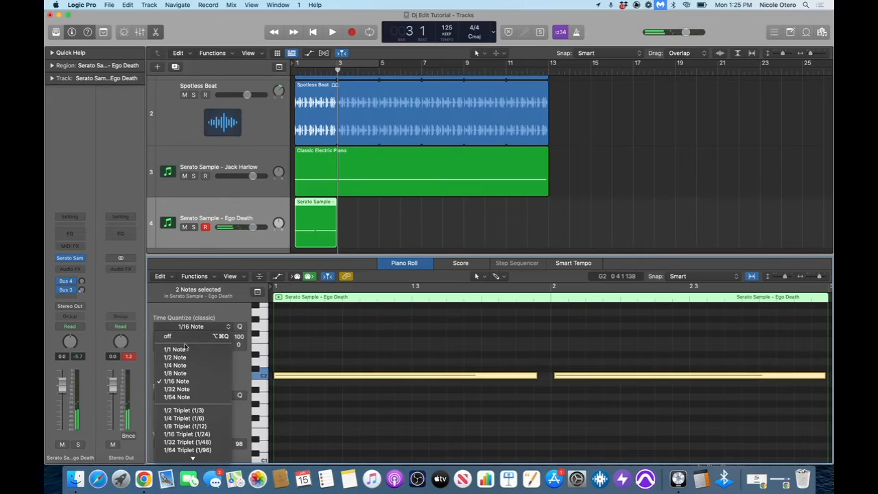
click(179, 366)
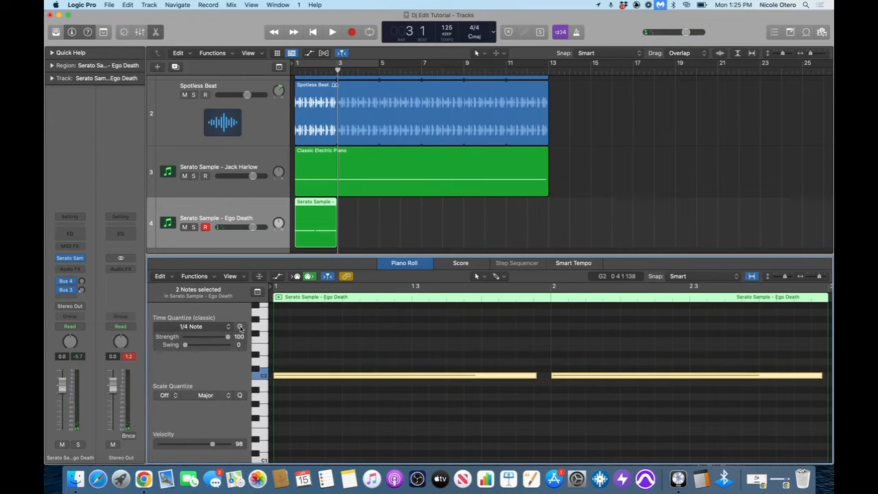
key(space)
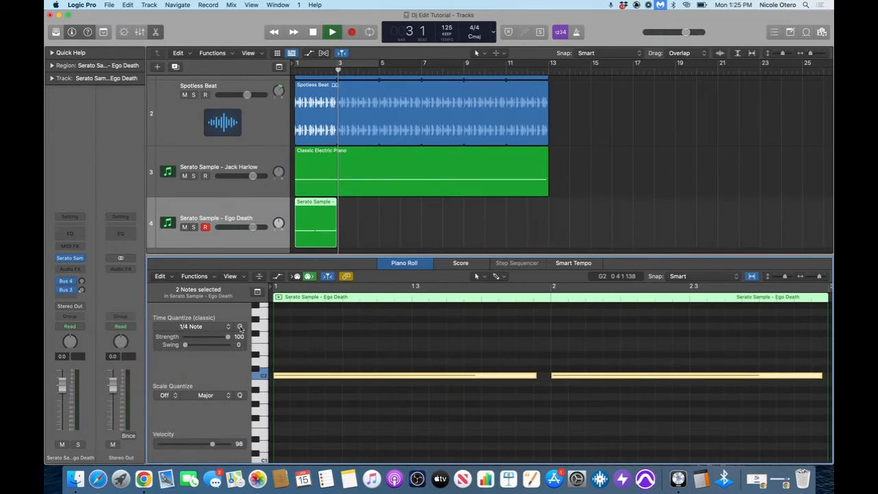
key(Return)
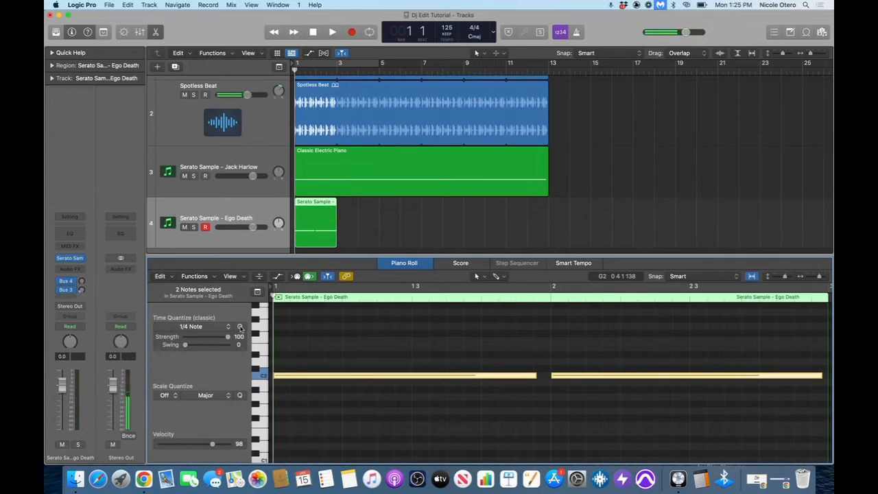
key(space)
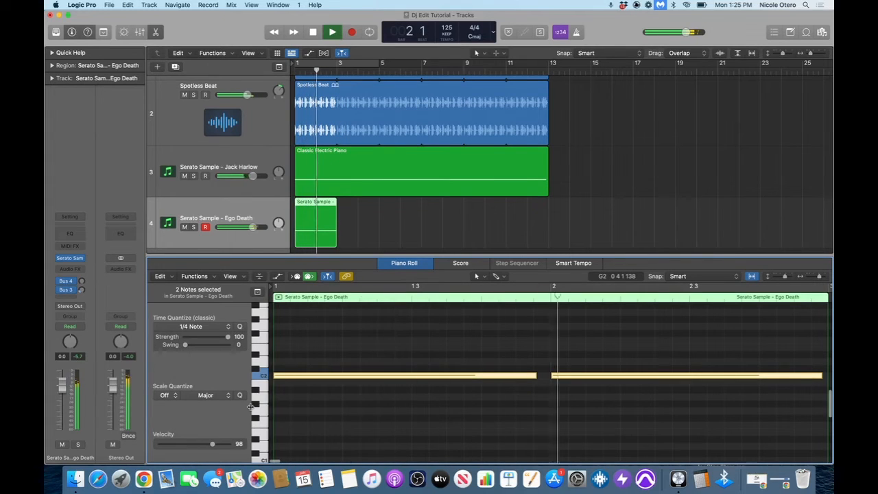
key(space)
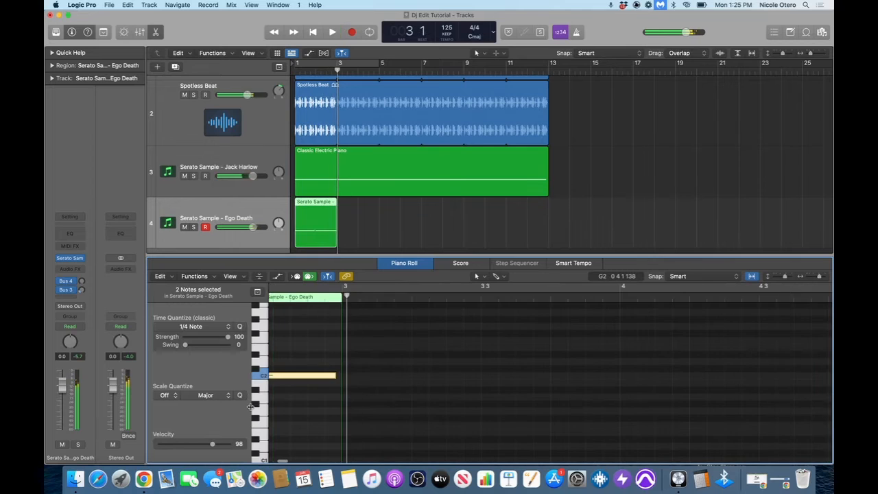
Close the Piano Roll, loop the Ego Death region out to bar 13, and play the arrangement from the start.
drag(362, 253, 409, 491)
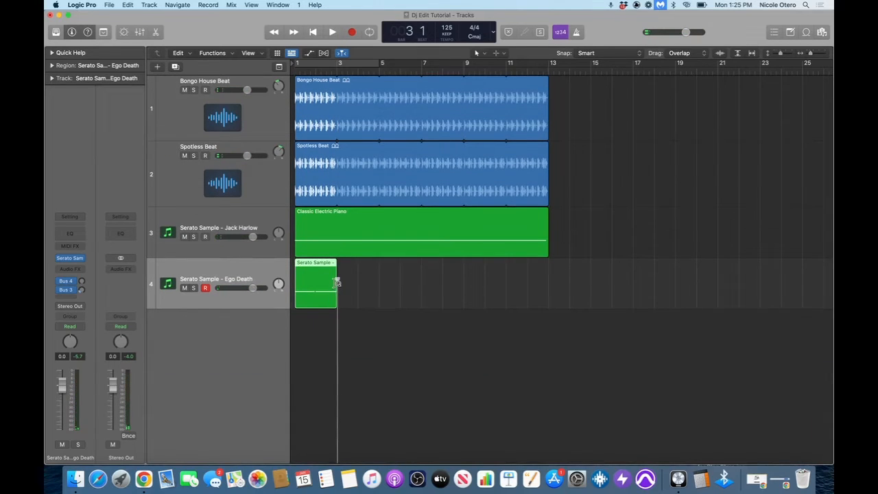
drag(336, 281, 547, 300)
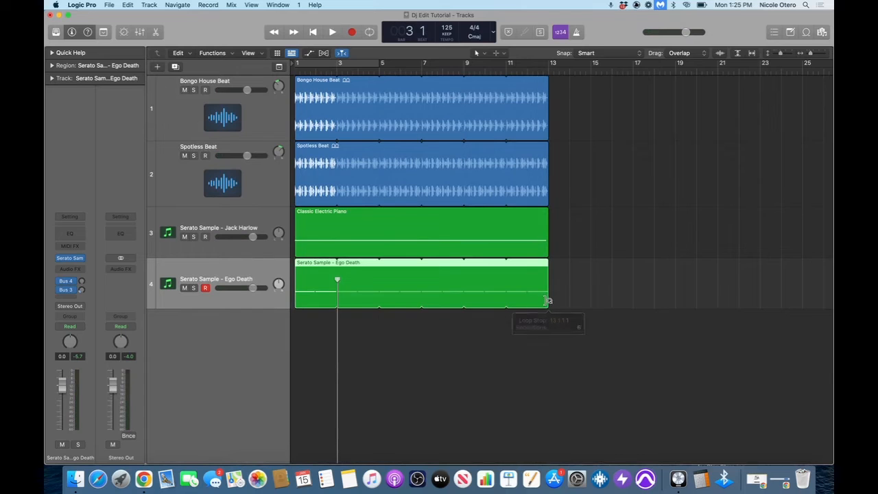
key(Return)
key(space)
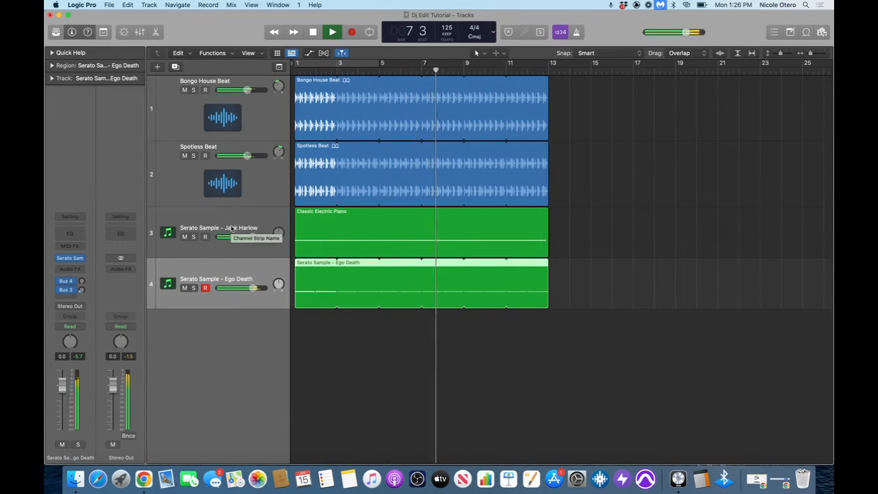
key(space)
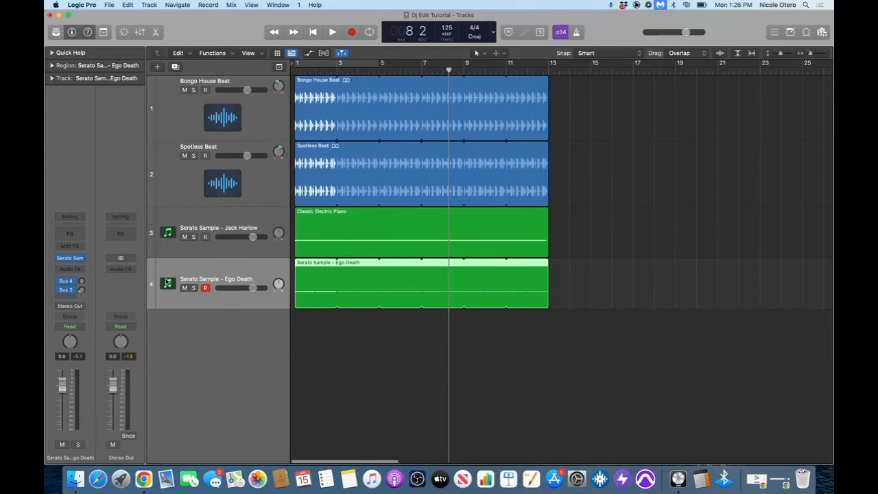
Lower the filter frequency of pad 13 in the Ego Death track's Serato Sample during playback, then close the plug-in.
click(69, 259)
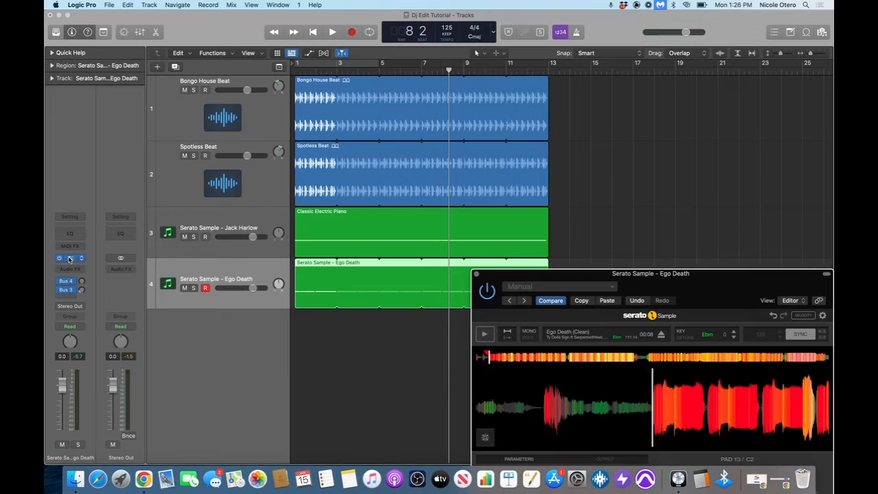
drag(649, 274, 513, 81)
drag(403, 285, 403, 295)
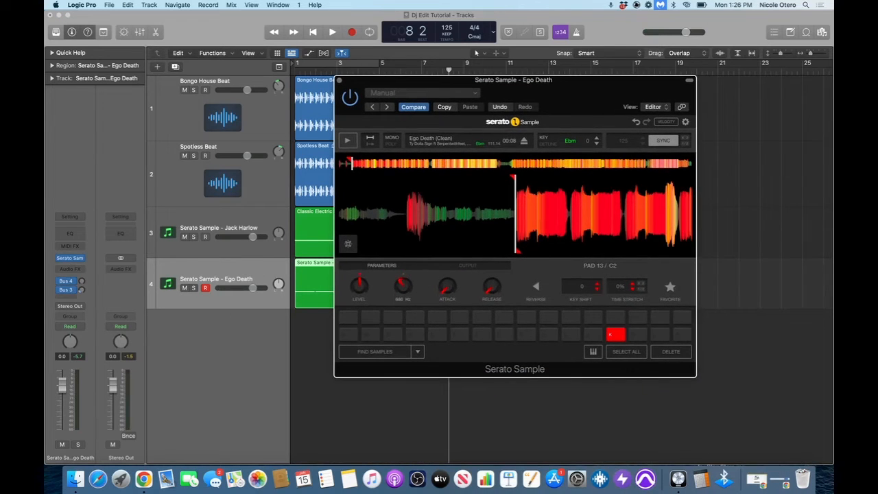
key(space)
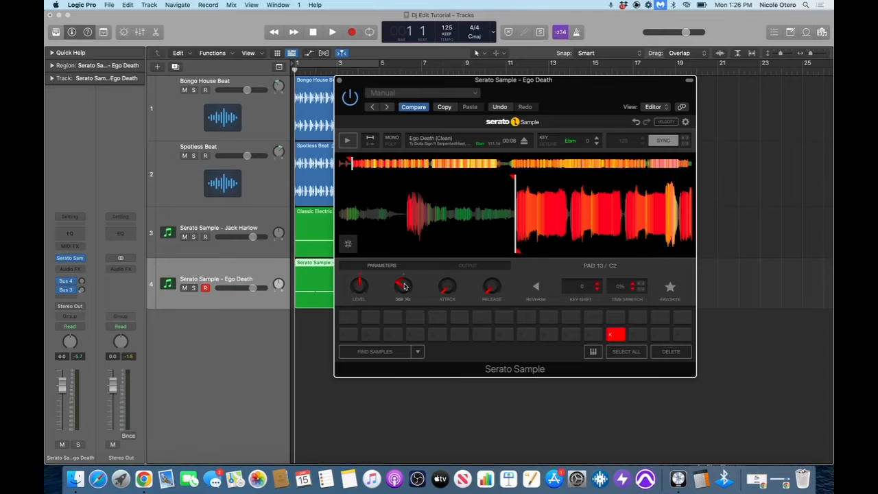
drag(396, 287, 395, 293)
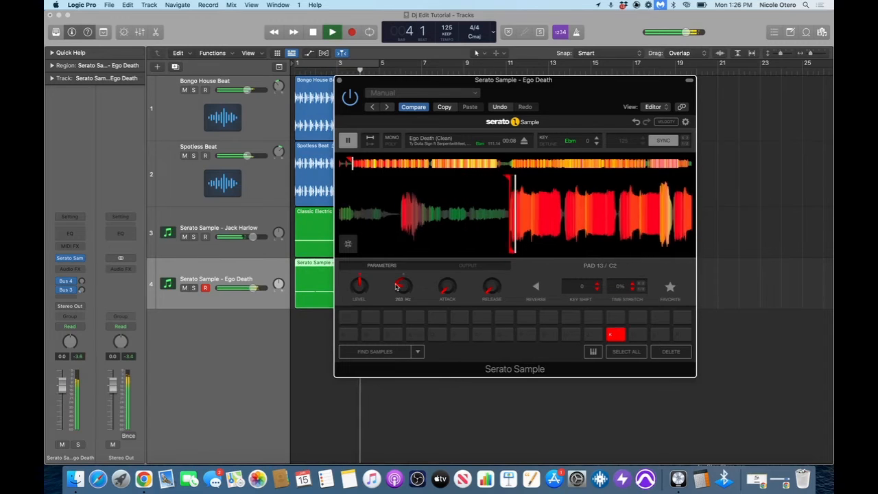
key(space)
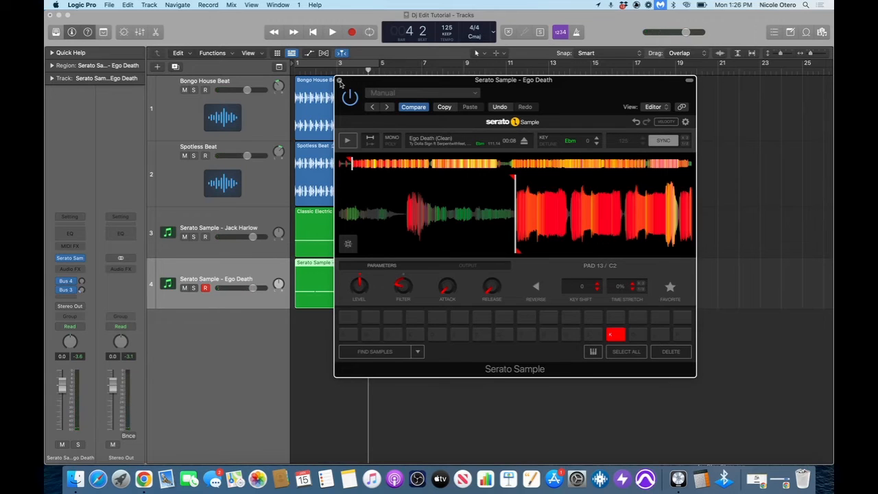
click(339, 81)
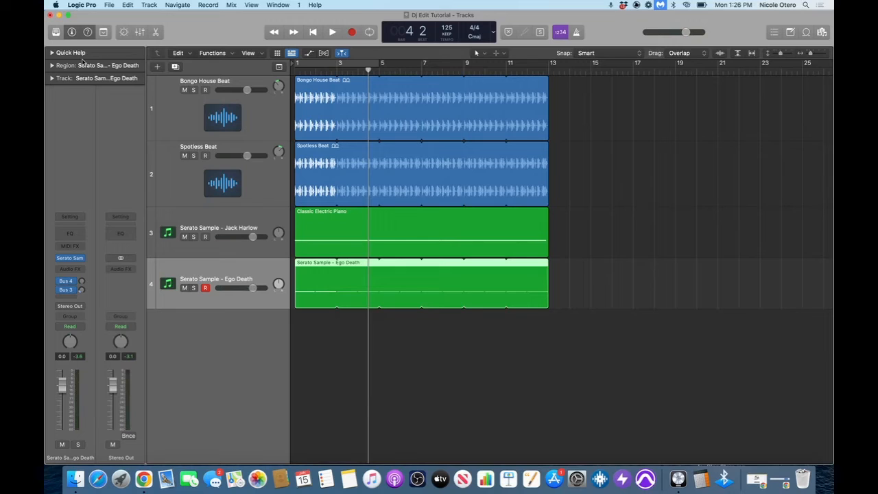
Show the Library, add a new software instrument track below the Ego Death track, and increase its height.
click(56, 32)
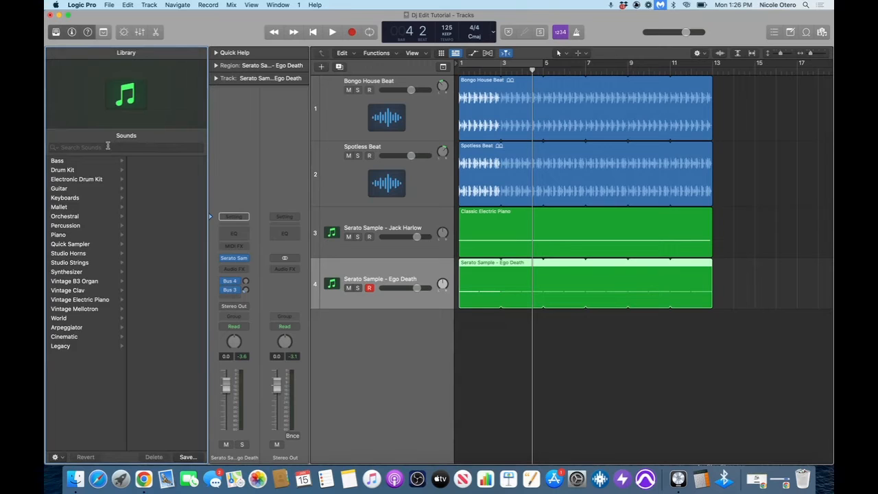
click(319, 67)
click(574, 146)
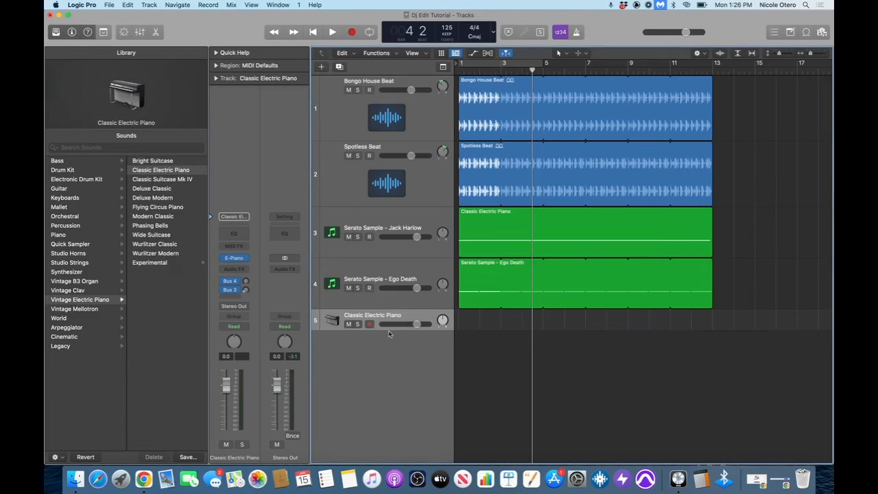
drag(388, 330, 388, 358)
Search the Library for "riser", load Forever Riser on track 5, and show its Sound Effects category.
click(81, 148)
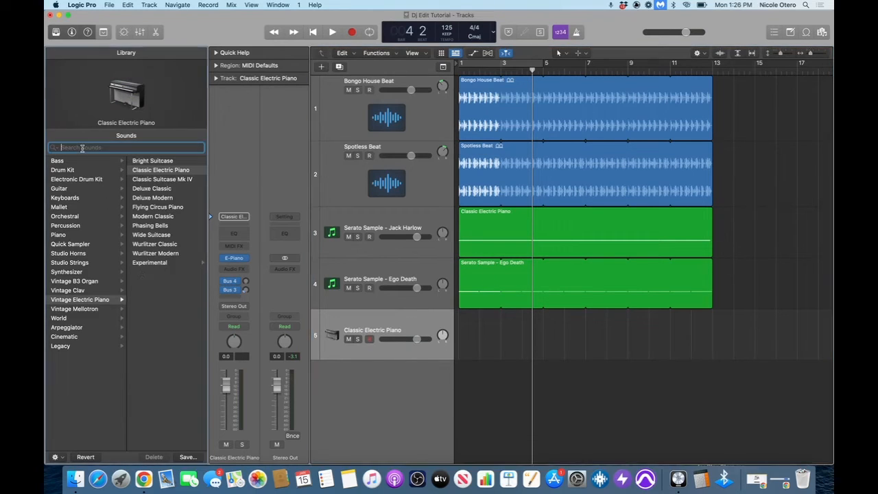
text(riser)
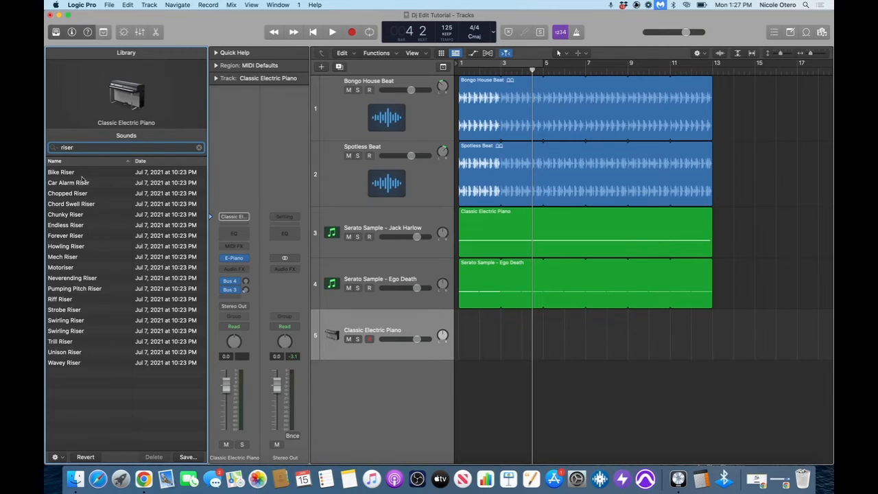
click(80, 235)
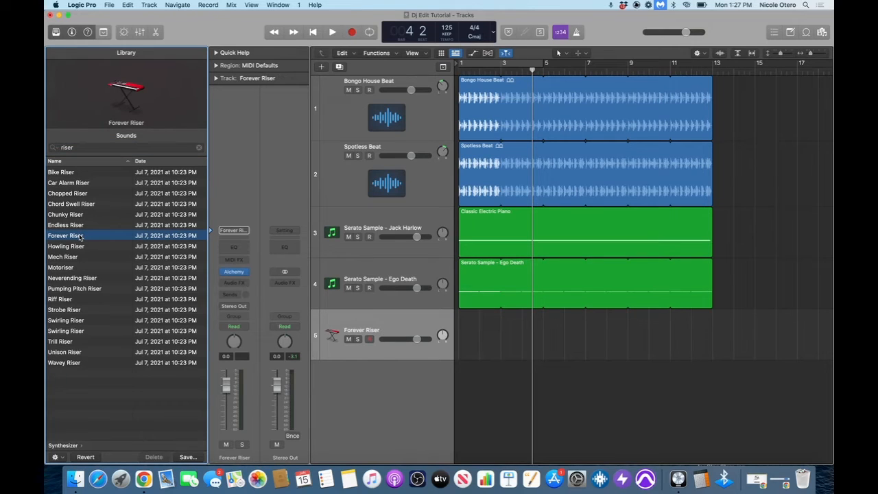
double_click(80, 236)
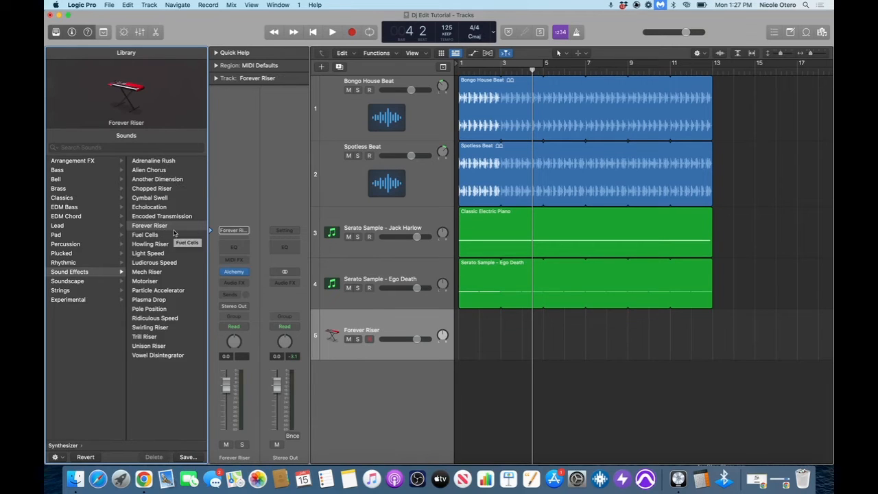
Audition Forever Riser with Musical Typing, try Trill Riser, then load Motoriser on track 5 and close the keyboard.
key(super+k)
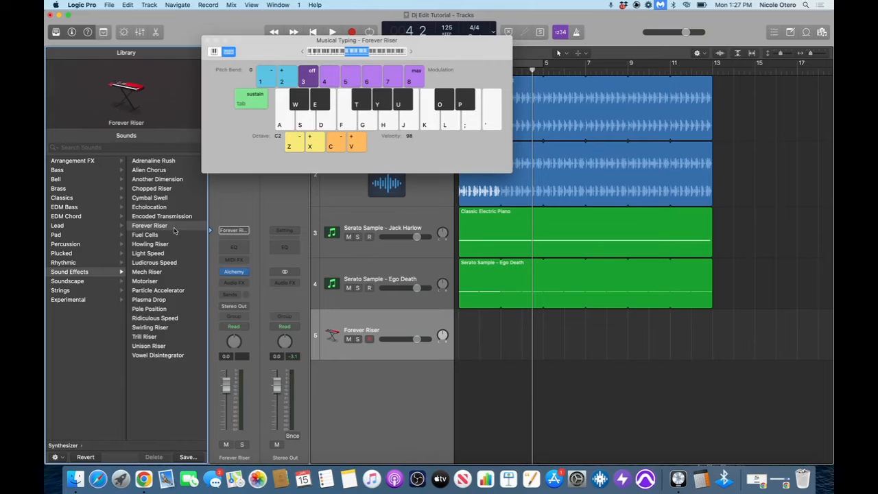
key(a)
key(s)
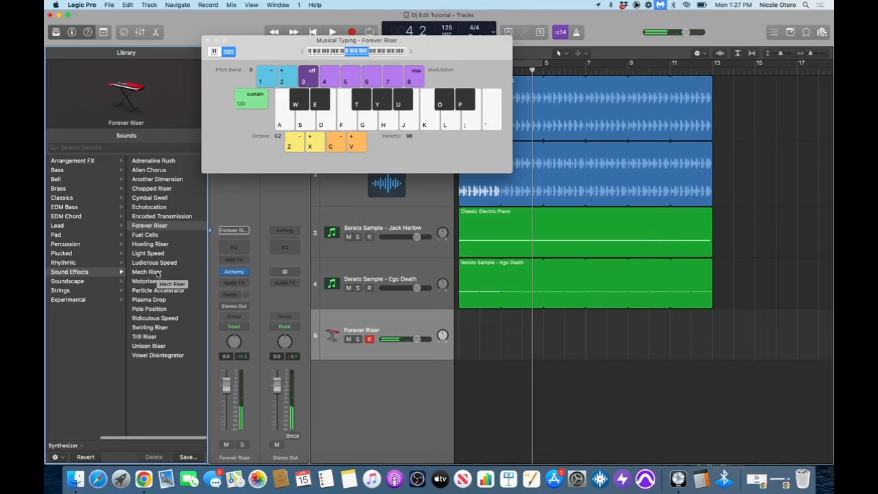
click(157, 336)
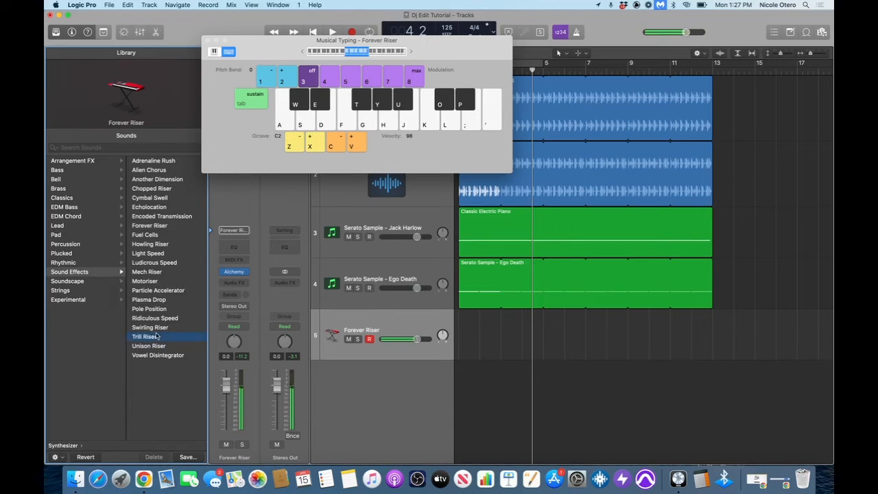
key(a)
click(157, 281)
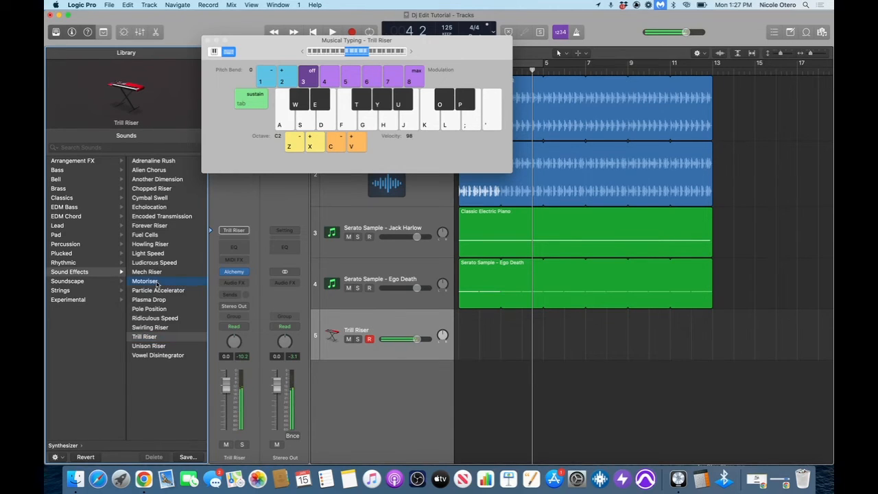
click(207, 41)
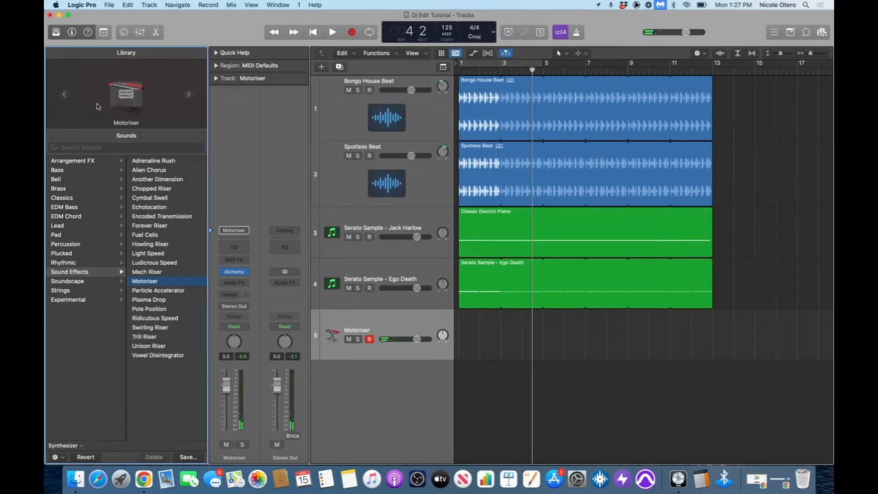
Search the Library for "trap bass" and load Trap Bass on track 5.
click(79, 148)
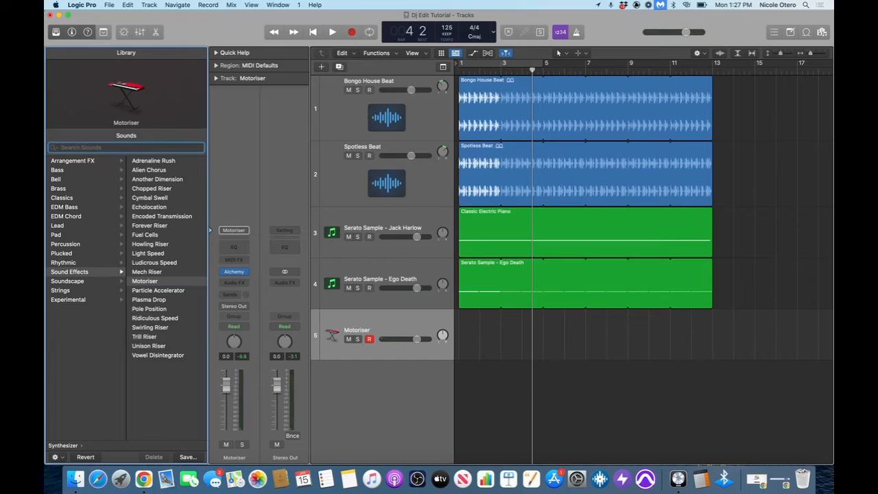
text(trap bass)
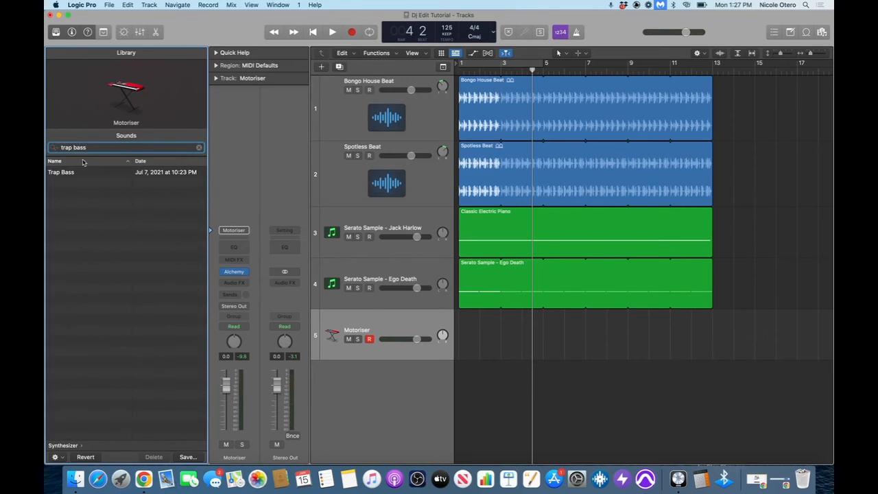
click(79, 172)
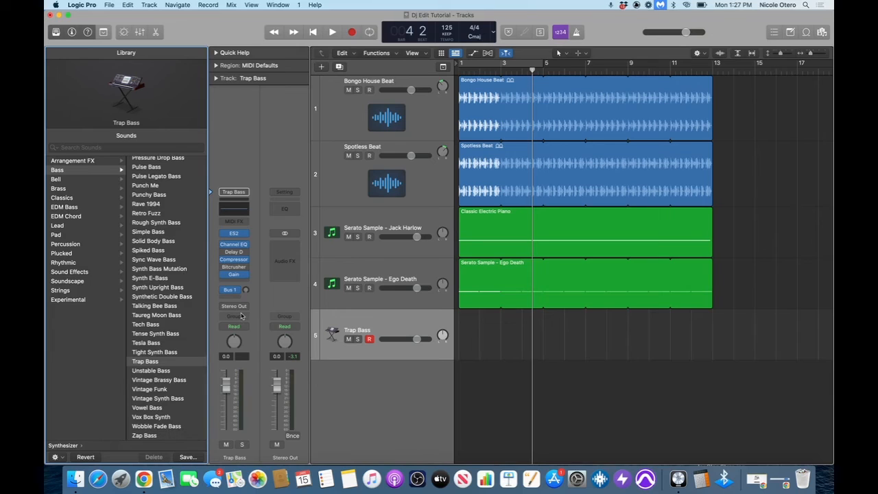
Audition the Trap Bass sound by playing several notes with Musical Typing, and close the keyboard.
key(cmd+k)
key(a)
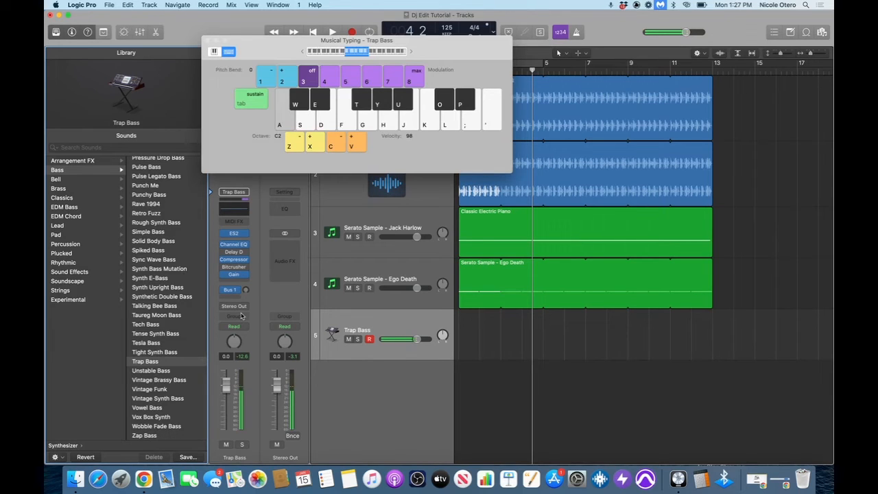
key(d)
key(s)
key(k)
key(j)
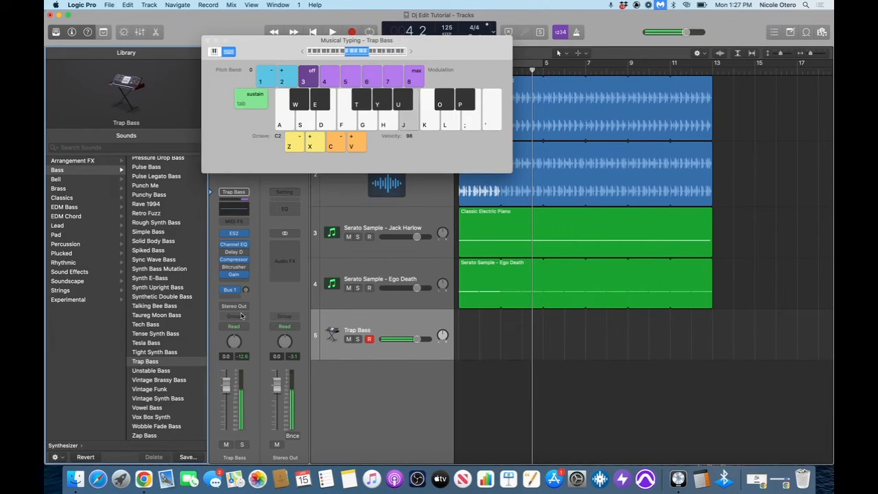
key(l)
key(k)
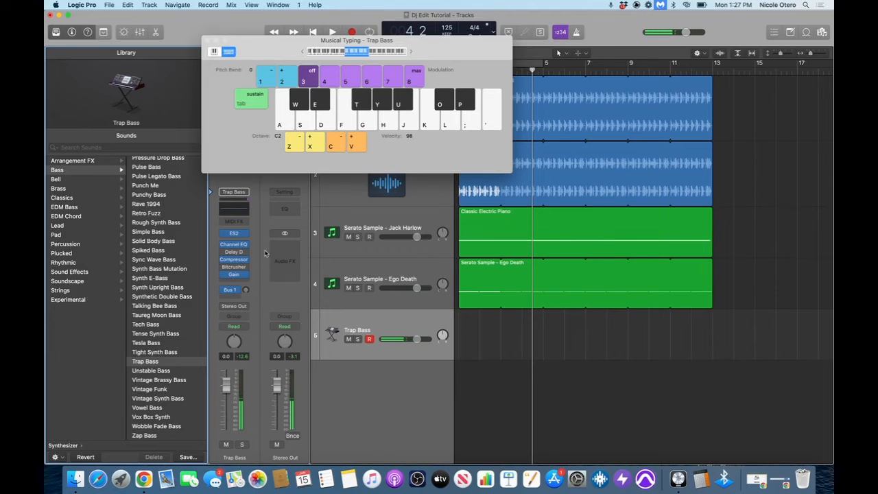
click(209, 41)
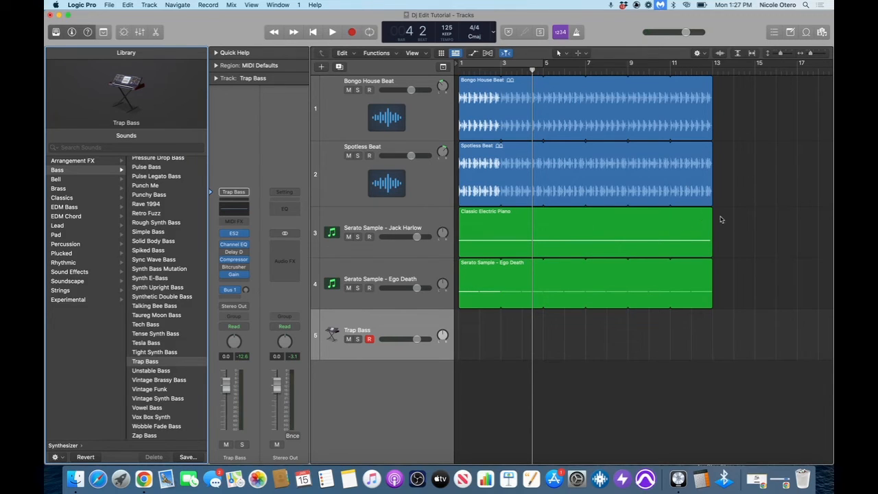
Copy the Classic Electric Piano region to bar 13 on the Jack Harlow track and delete the copy.
click(514, 218)
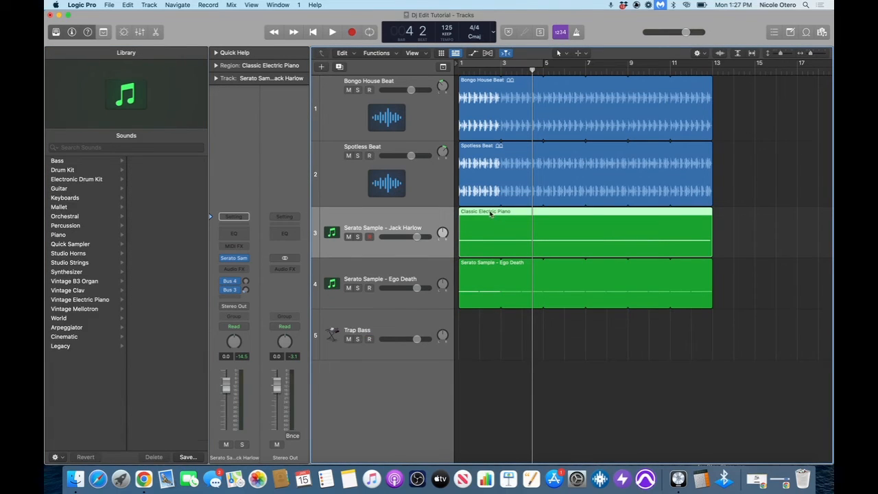
drag(489, 213, 744, 220)
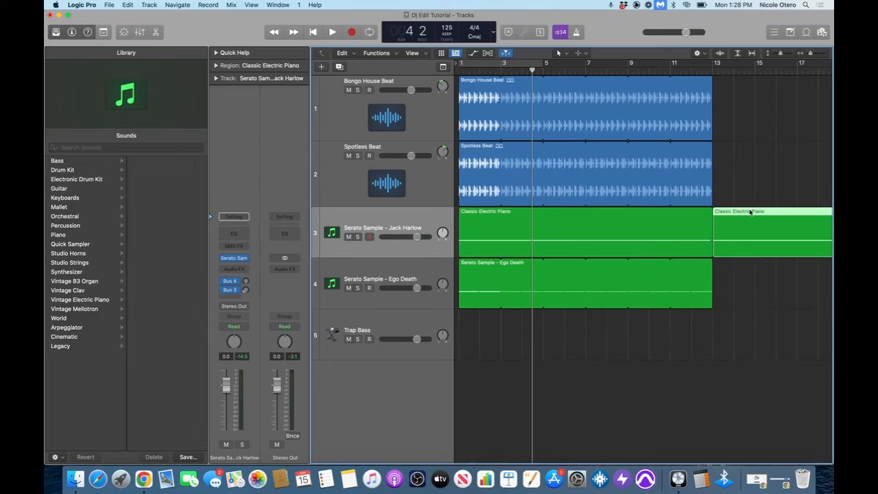
key(Delete)
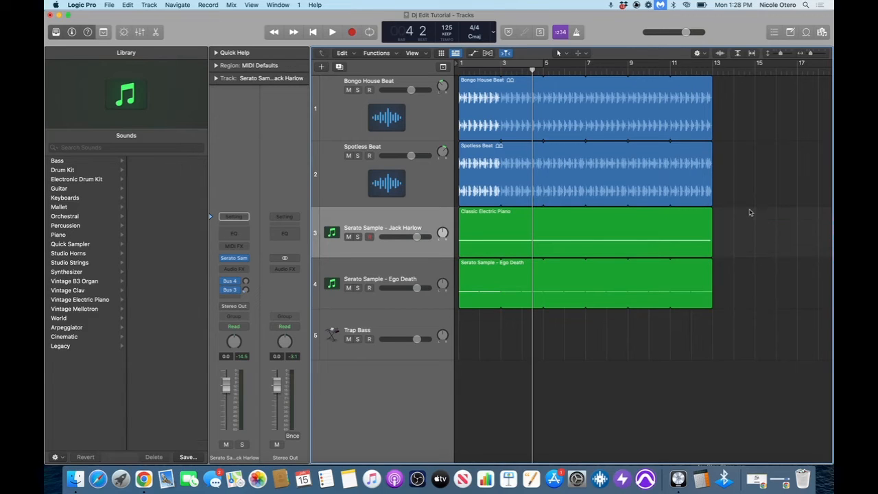
Switch to Google Chrome.
key(super+2)
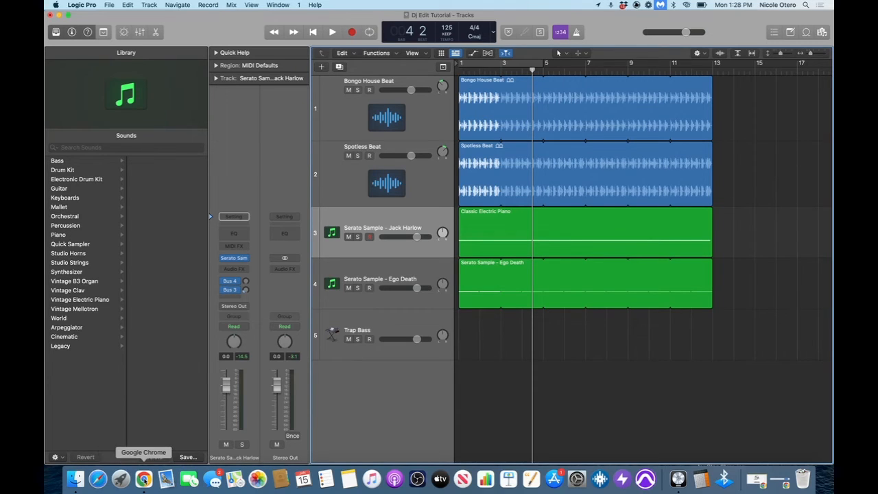
click(143, 478)
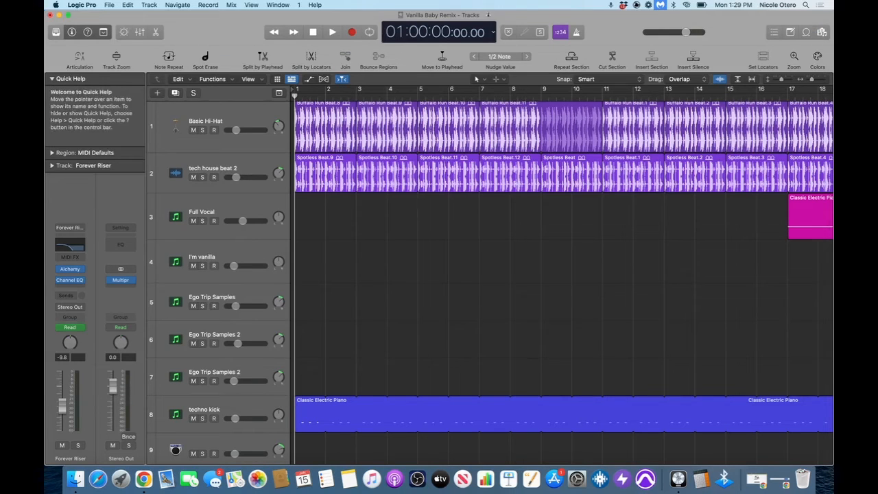
Set the Vanilla Baby Remix project's control bar display to show bars and beats with tempo and key instead of time.
click(493, 32)
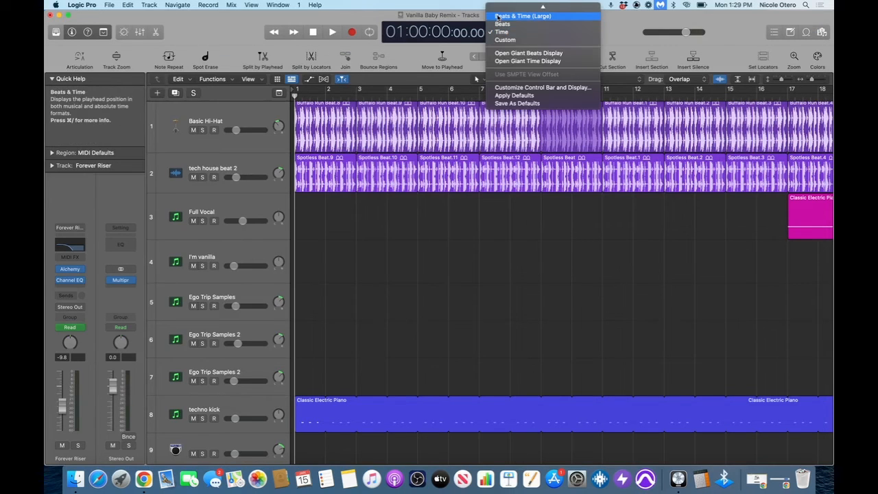
click(498, 16)
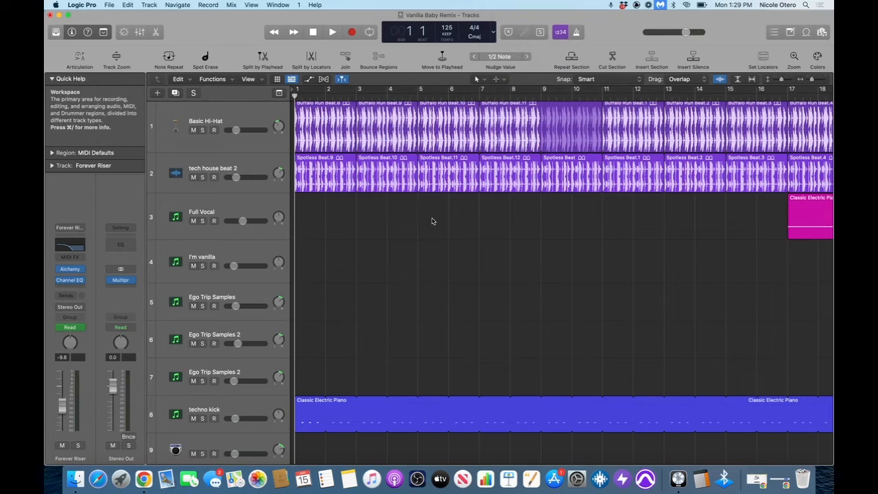
Play the Vanilla Baby Remix from bar 15 and examine the vocal, Big Room and Forever Riser regions leading into bar 33.
click(725, 97)
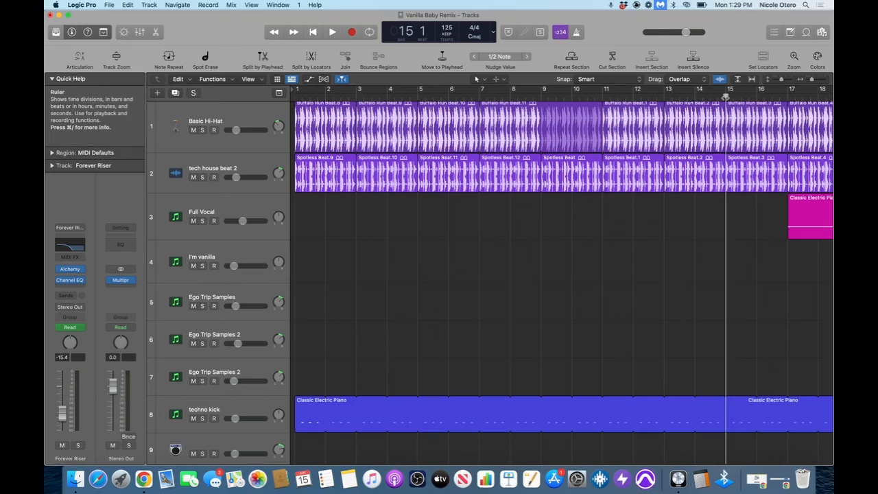
key(space)
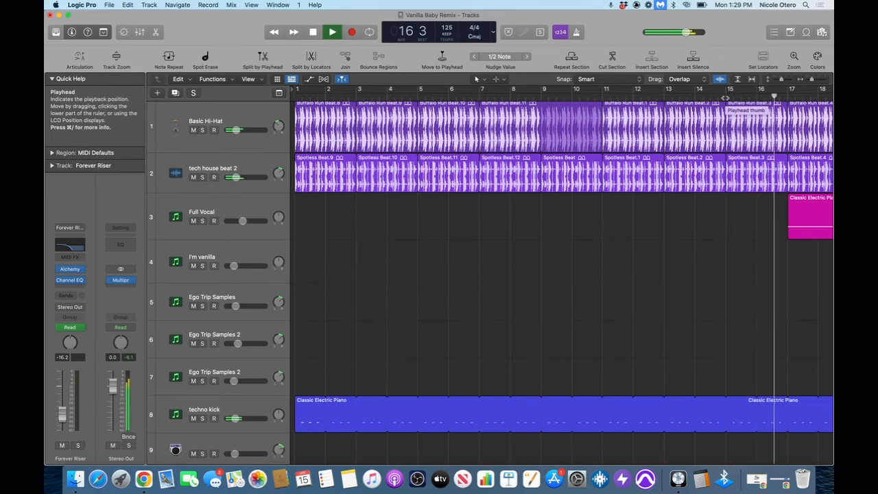
key(XF86AudioRaiseVolume)
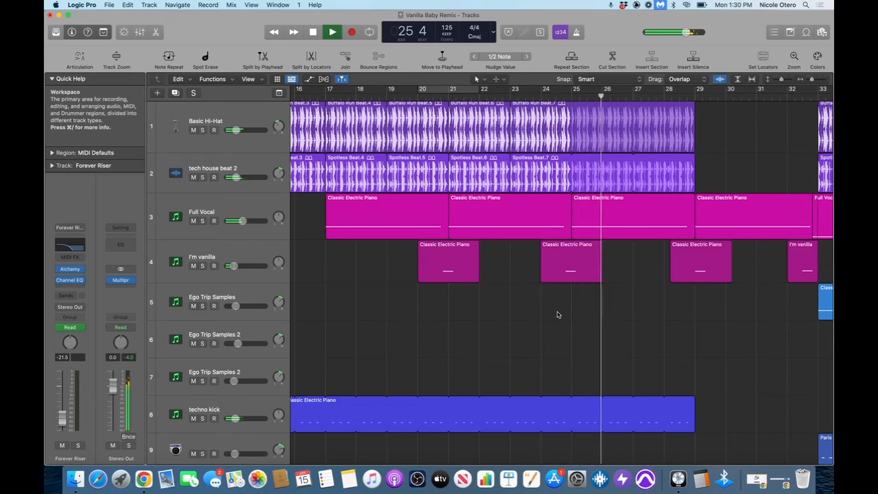
scroll(570, 363, down, 3)
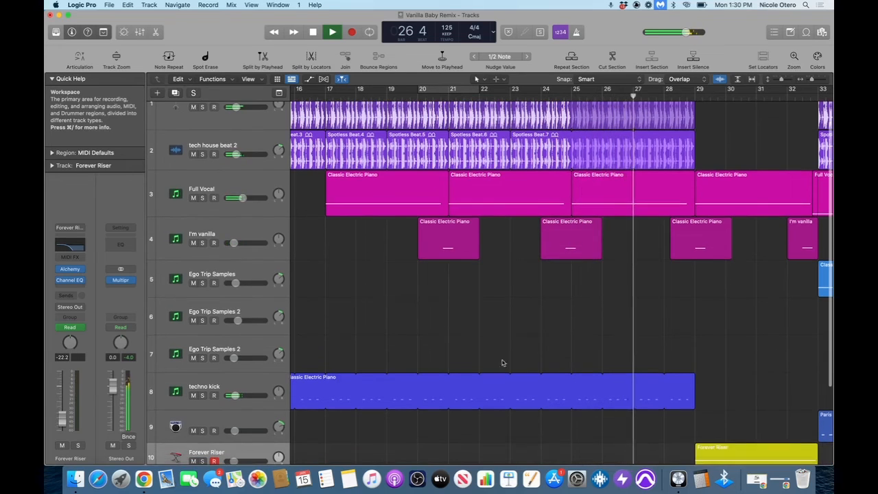
scroll(559, 388, down, 3)
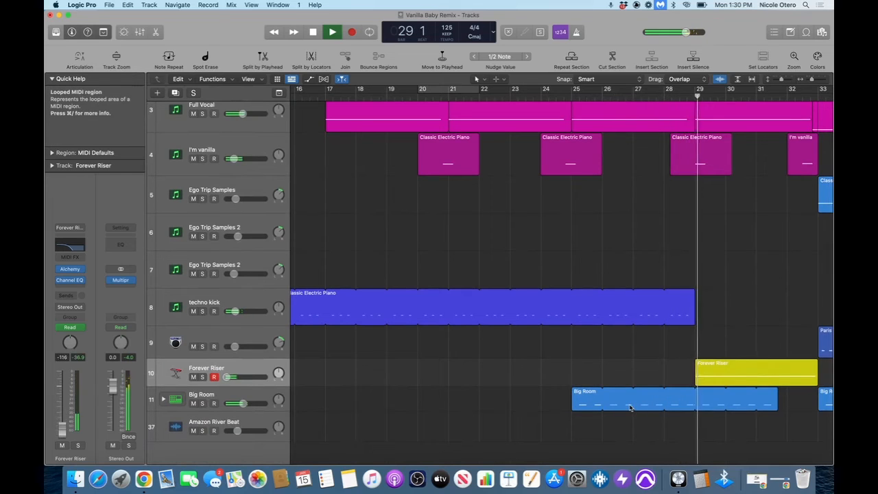
scroll(636, 359, right, 5)
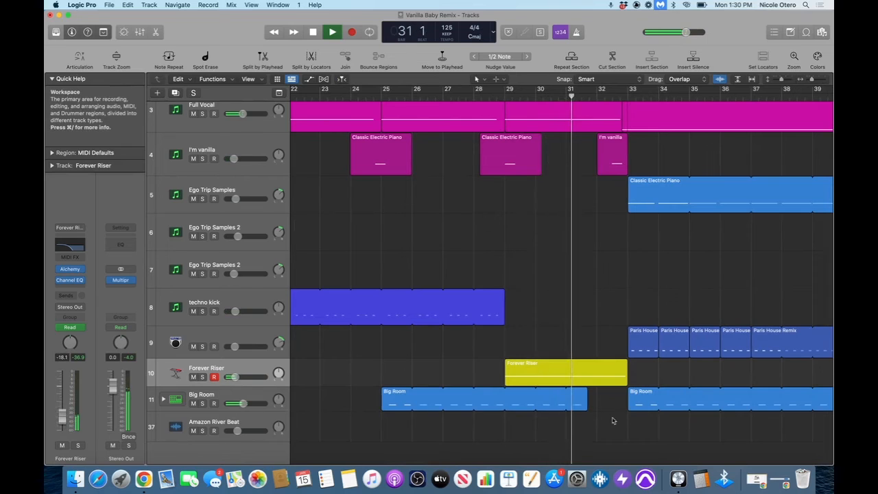
scroll(662, 438, down, 2)
scroll(662, 438, right, 2)
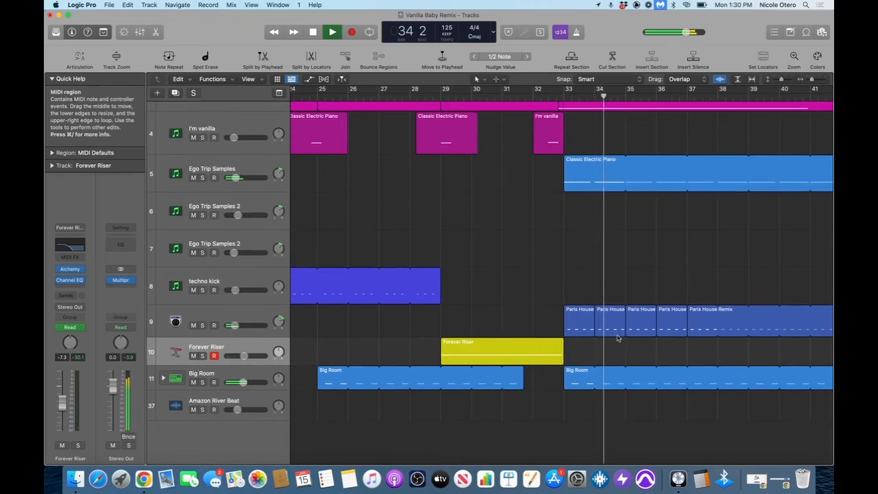
Keep playing past bar 41 and examine how the drum, vocal and Ego Trip regions are arranged through bar 50.
scroll(616, 336, up, 3)
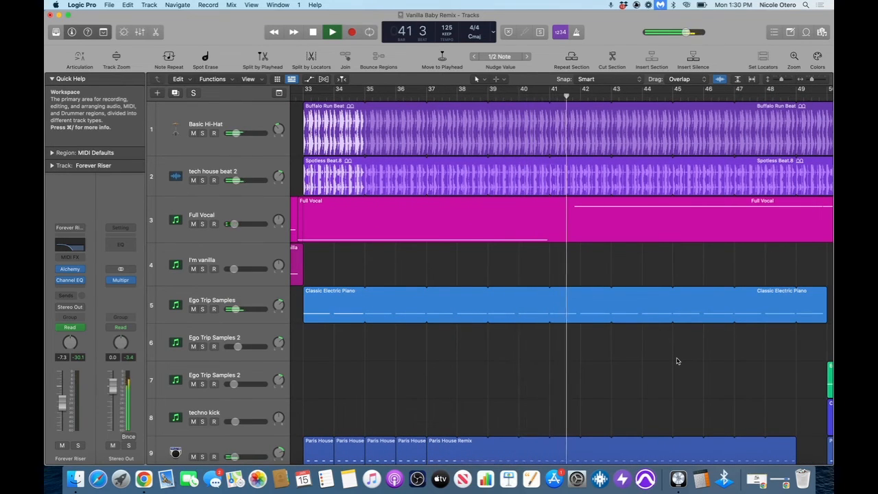
scroll(677, 361, right, 3)
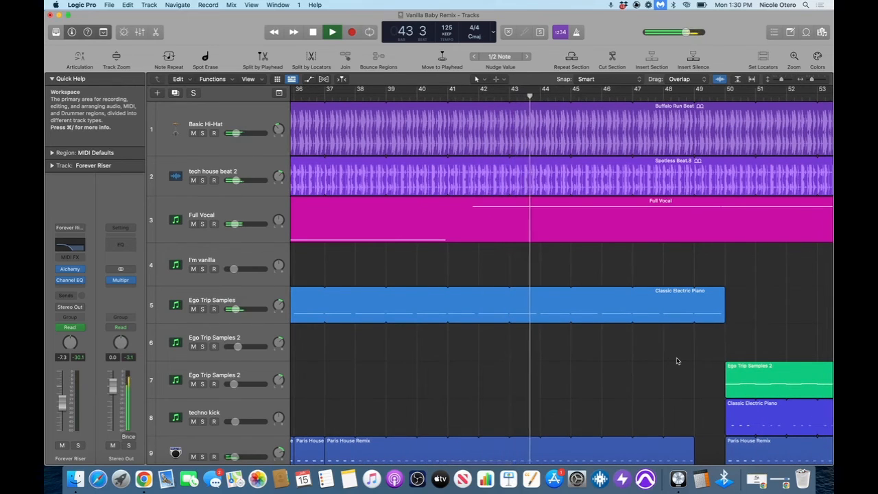
scroll(677, 361, right, 6)
scroll(676, 361, down, 2)
scroll(677, 361, down, 2)
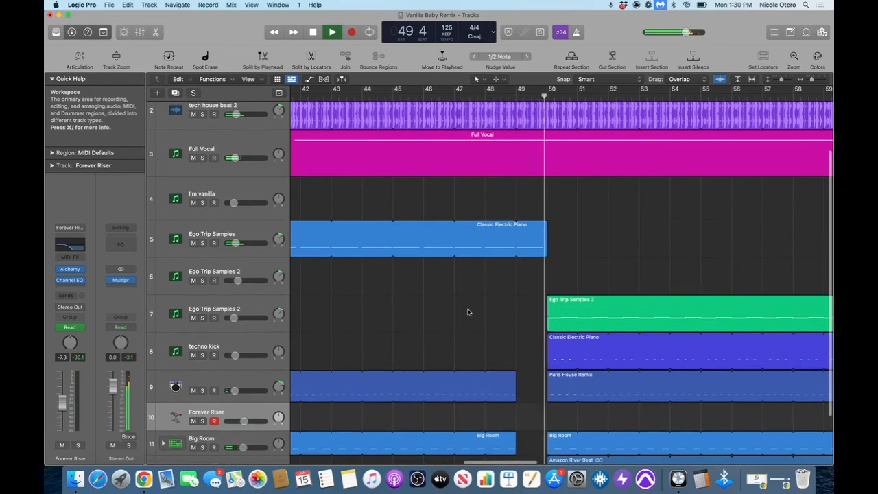
scroll(467, 309, right, 4)
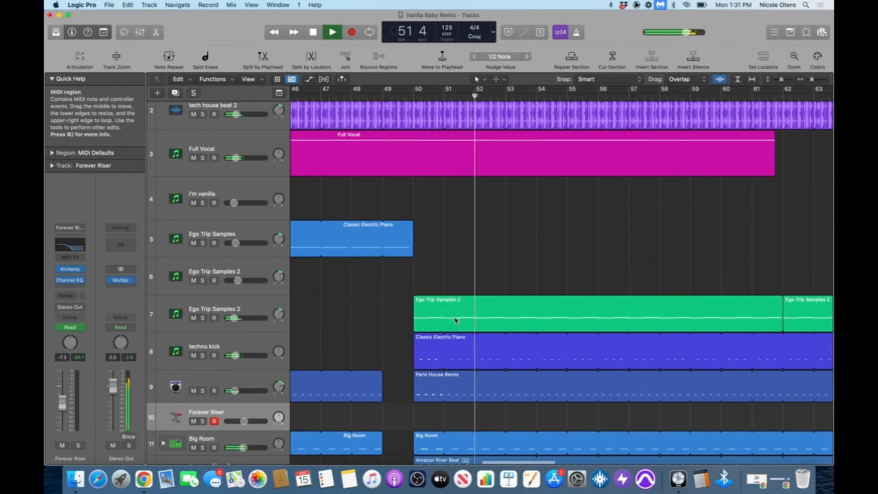
Solo and unsolo the Ego Trip Samples 2 track on track 7 during playback, and stop playback at bar 62.
click(201, 318)
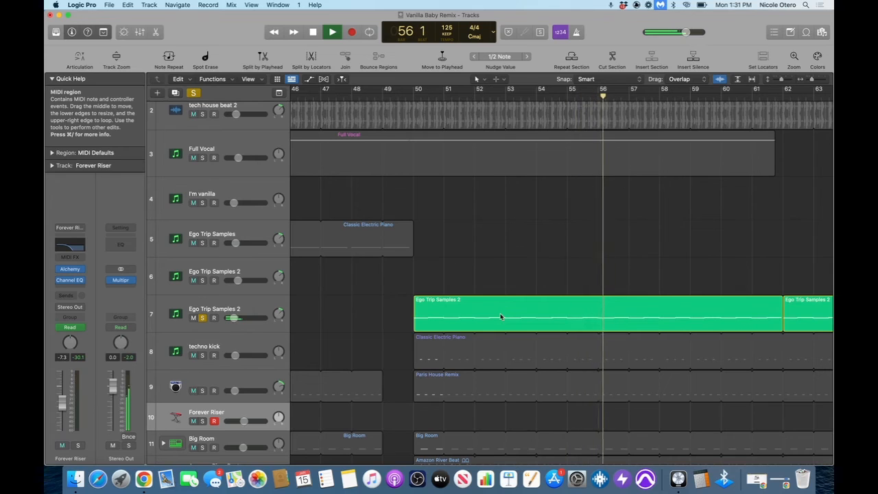
click(201, 318)
scroll(553, 321, right, 4)
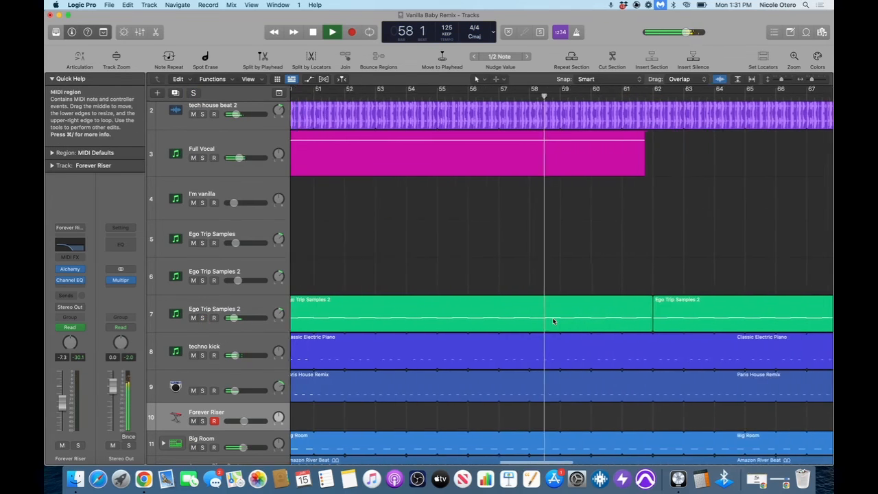
scroll(553, 321, down, 3)
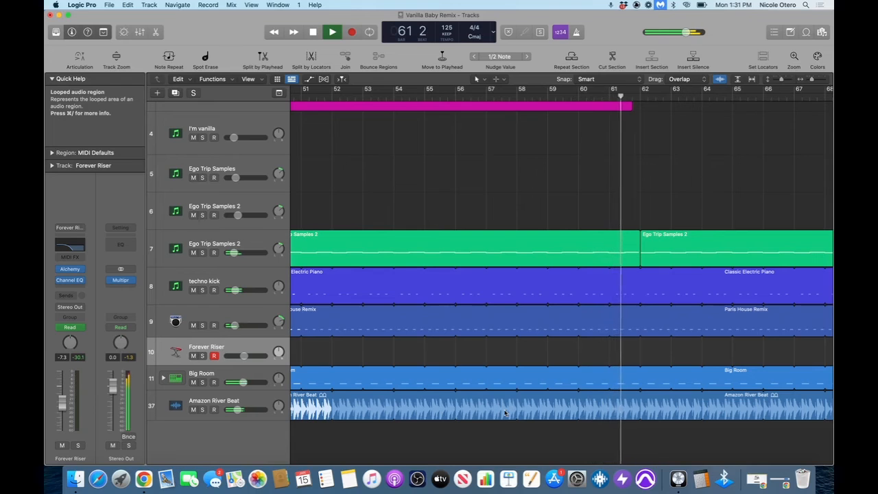
key(space)
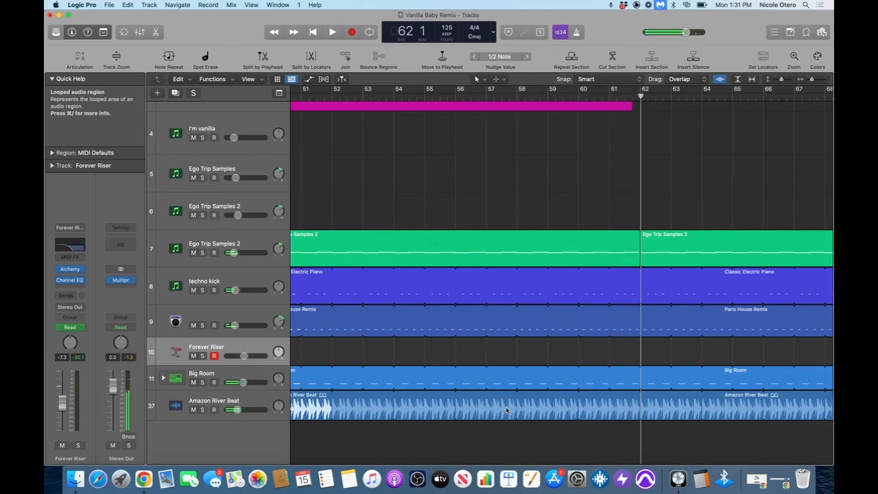
Open the Mixer and show the Multipressor plug-in on the Stereo Out channel.
scroll(436, 322, up, 5)
scroll(436, 323, left, 10)
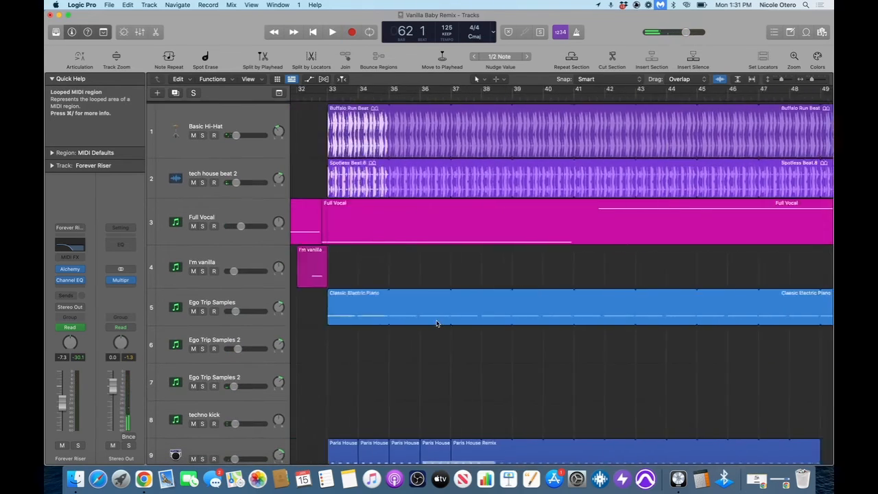
scroll(436, 323, left, 18)
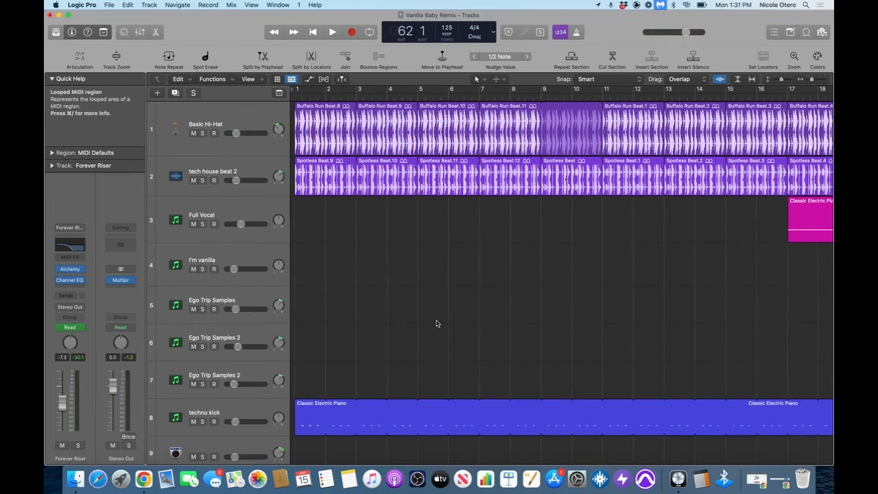
key(x)
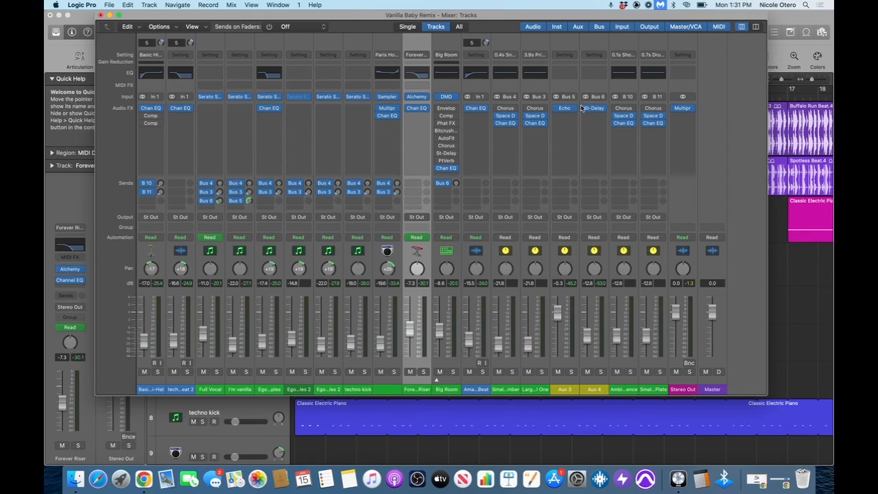
click(682, 111)
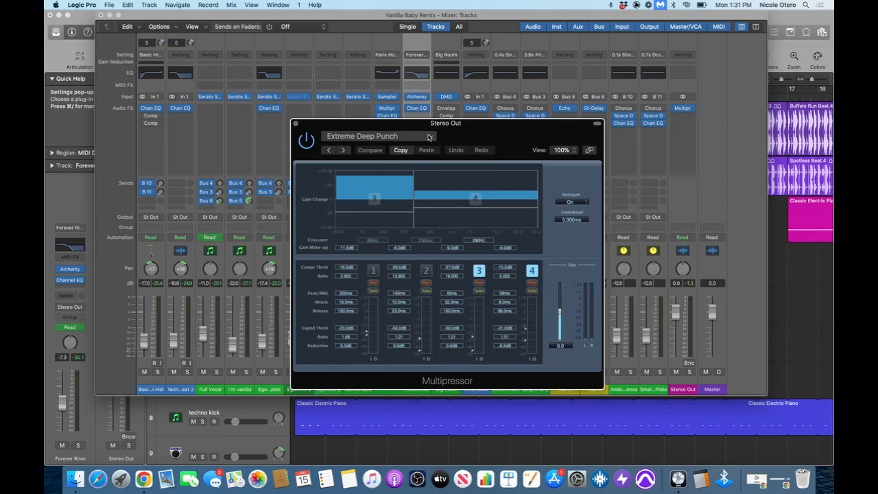
Play the remix through the Stereo Out Multipressor, load its Punchy Deep Fatness preset, and listen to it.
key(space)
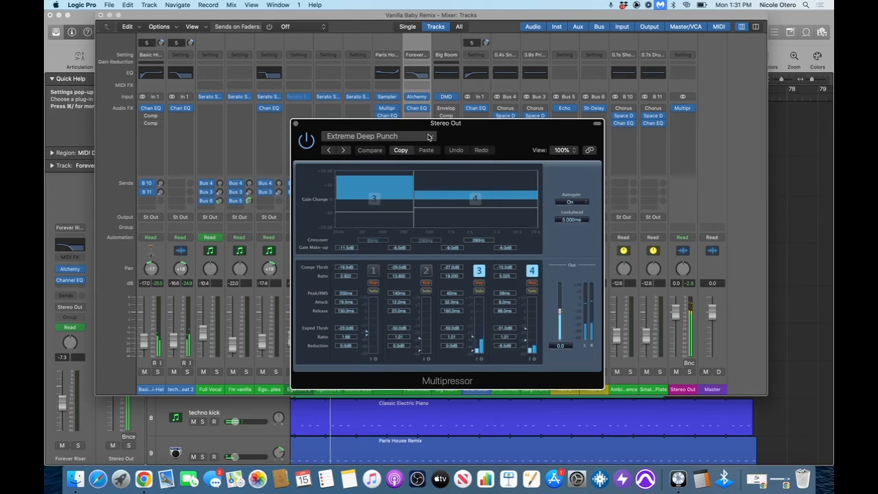
click(429, 137)
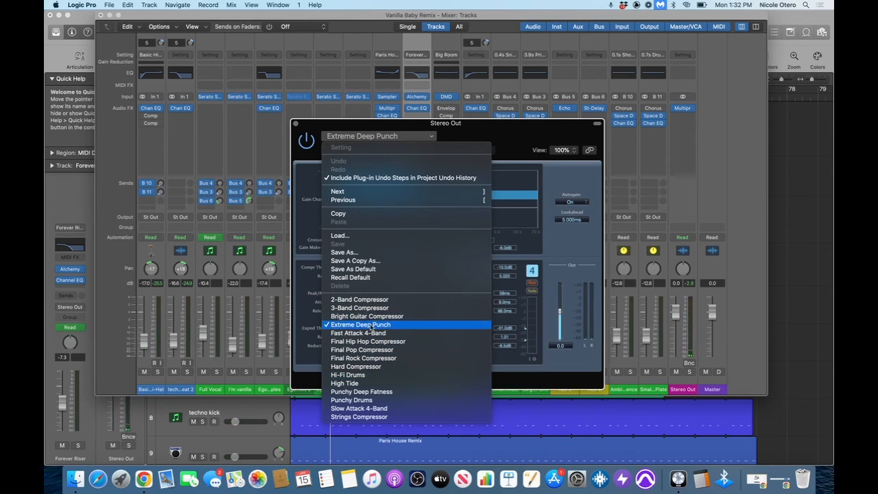
click(362, 392)
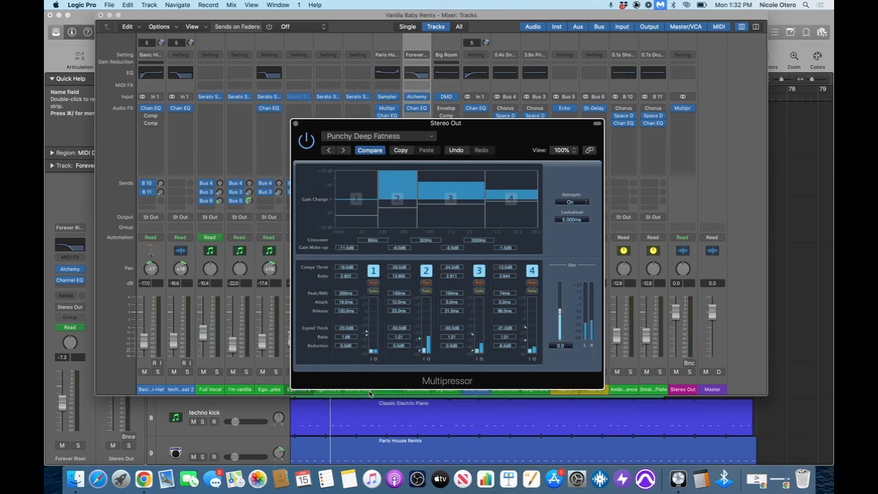
key(space)
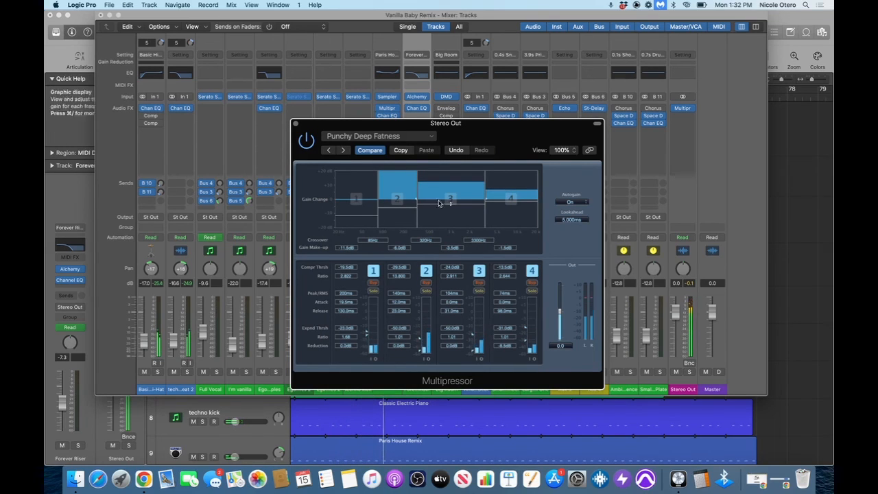
Load the Punchy Drums preset in the Stereo Out Multipressor, listen to it, and close the plug-in.
click(377, 135)
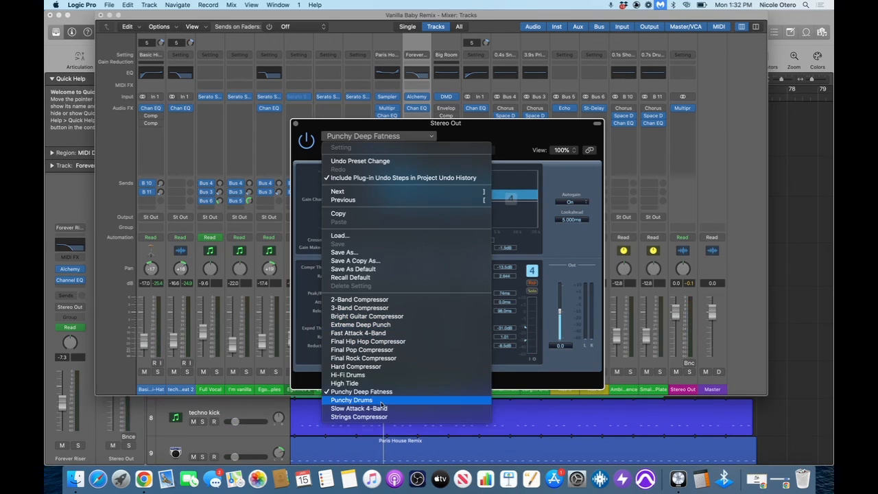
click(381, 401)
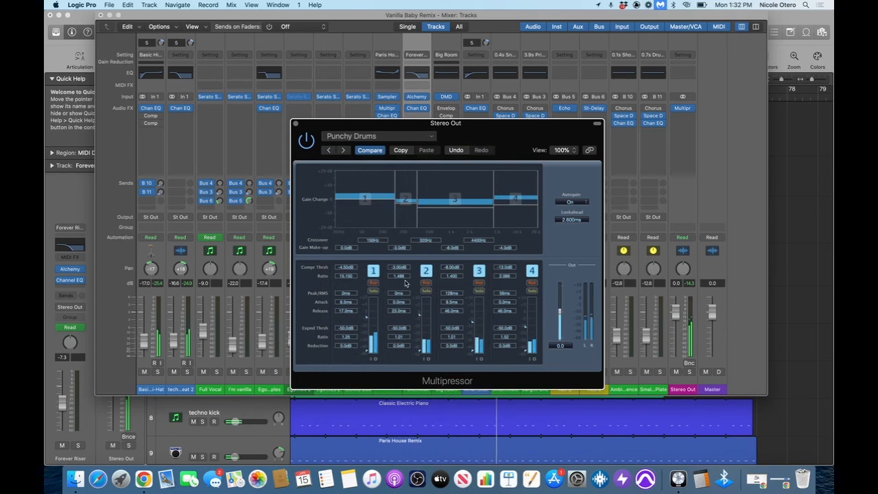
click(296, 125)
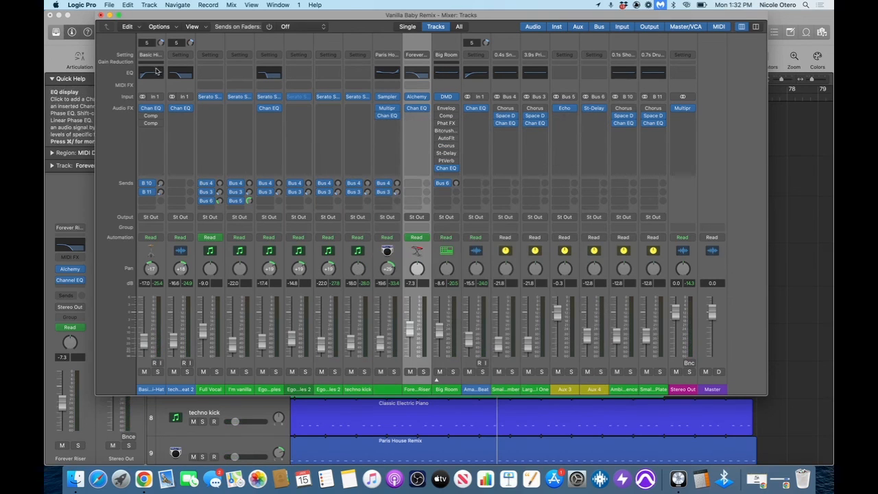
Return to the Tracks window, examine the project's bounce options for destination, file format and range, and dismiss them without bouncing.
click(85, 21)
click(110, 5)
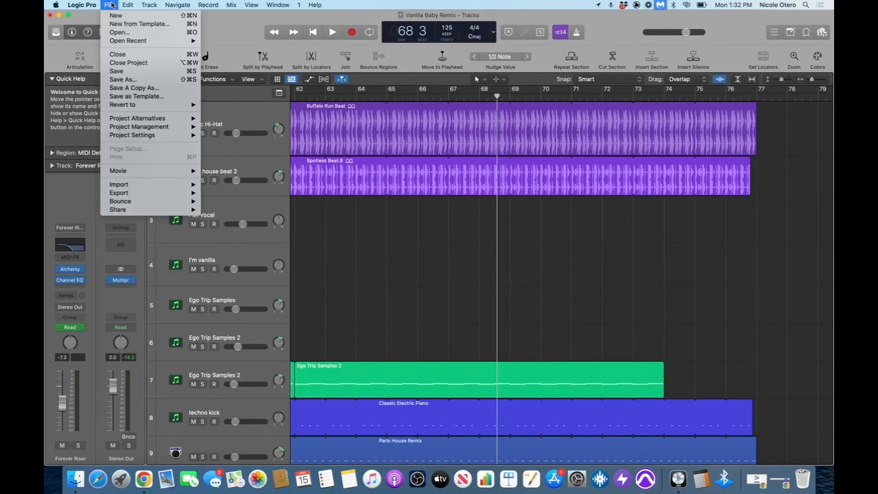
mouse_move(143, 203)
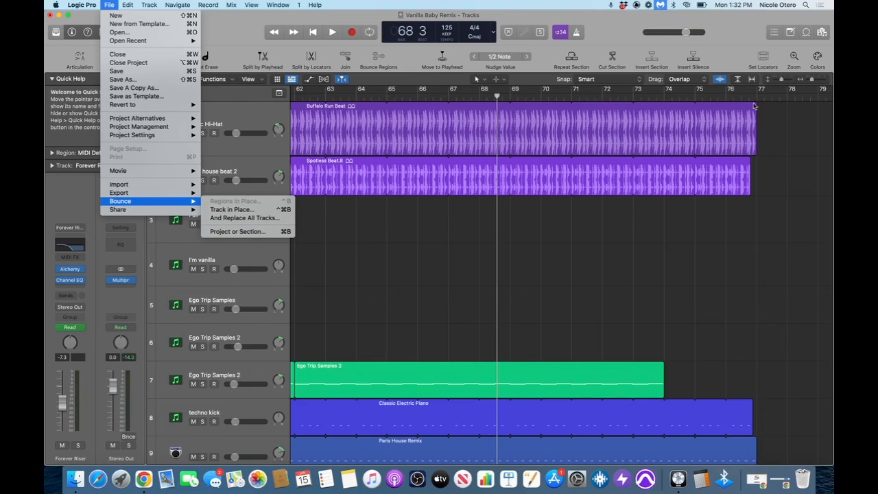
click(266, 232)
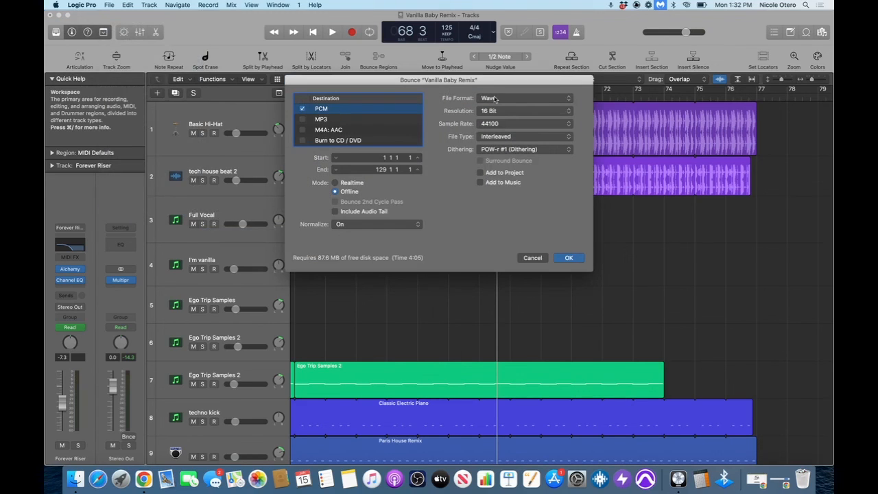
click(533, 258)
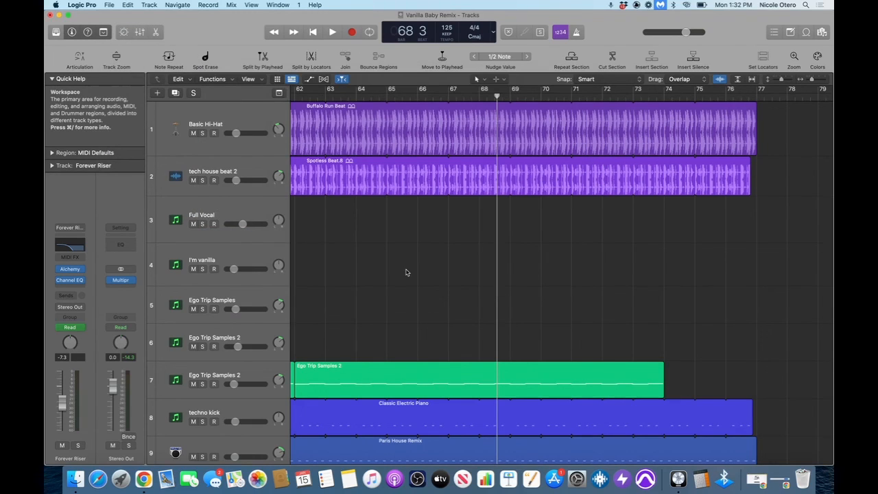